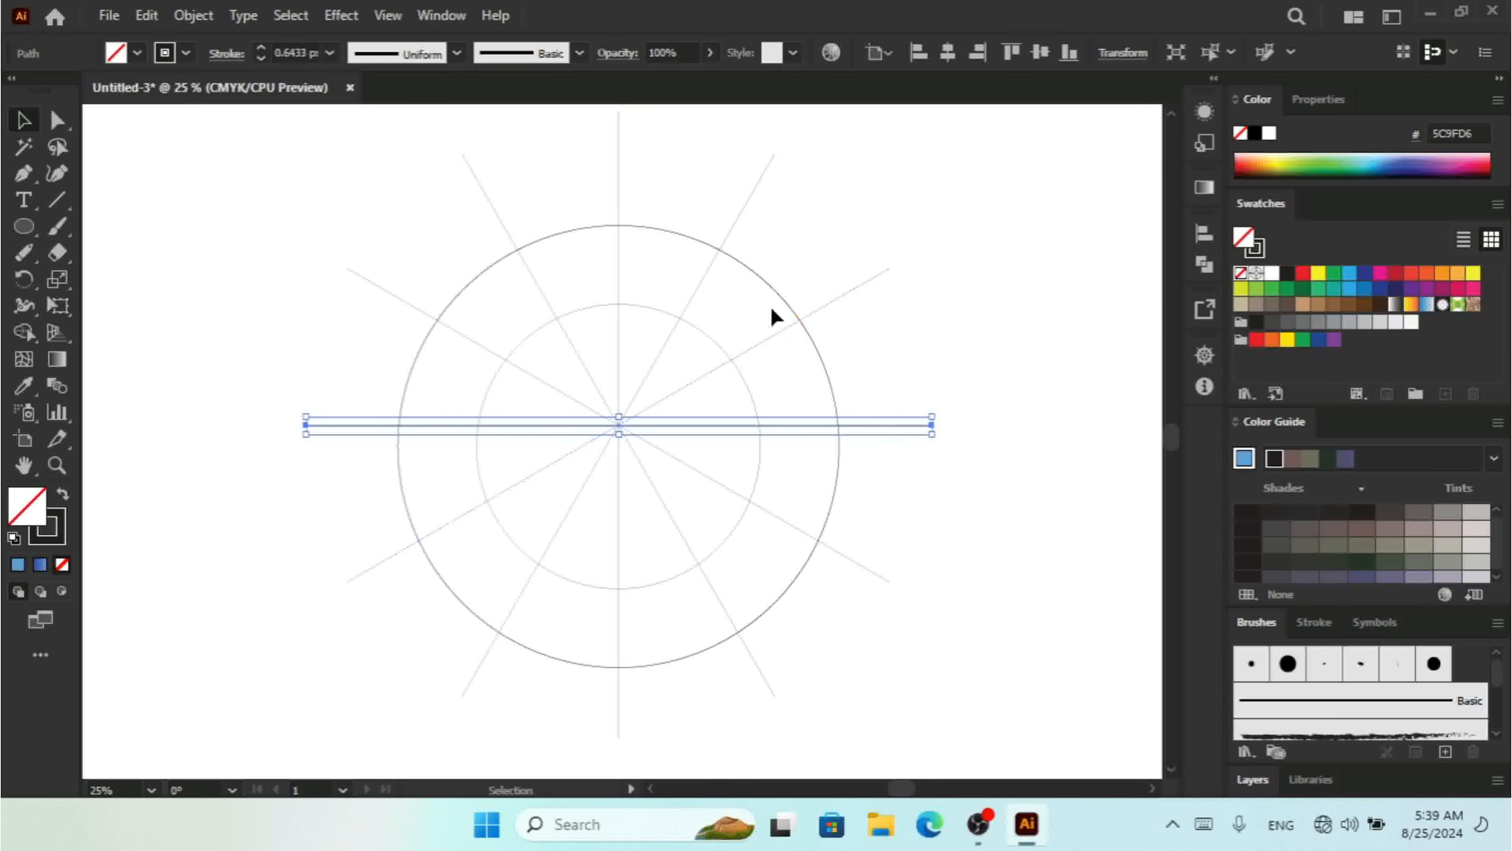
Step: Align the two circles and the radial lines to a common centre with Vertical Align Center
click(1013, 381)
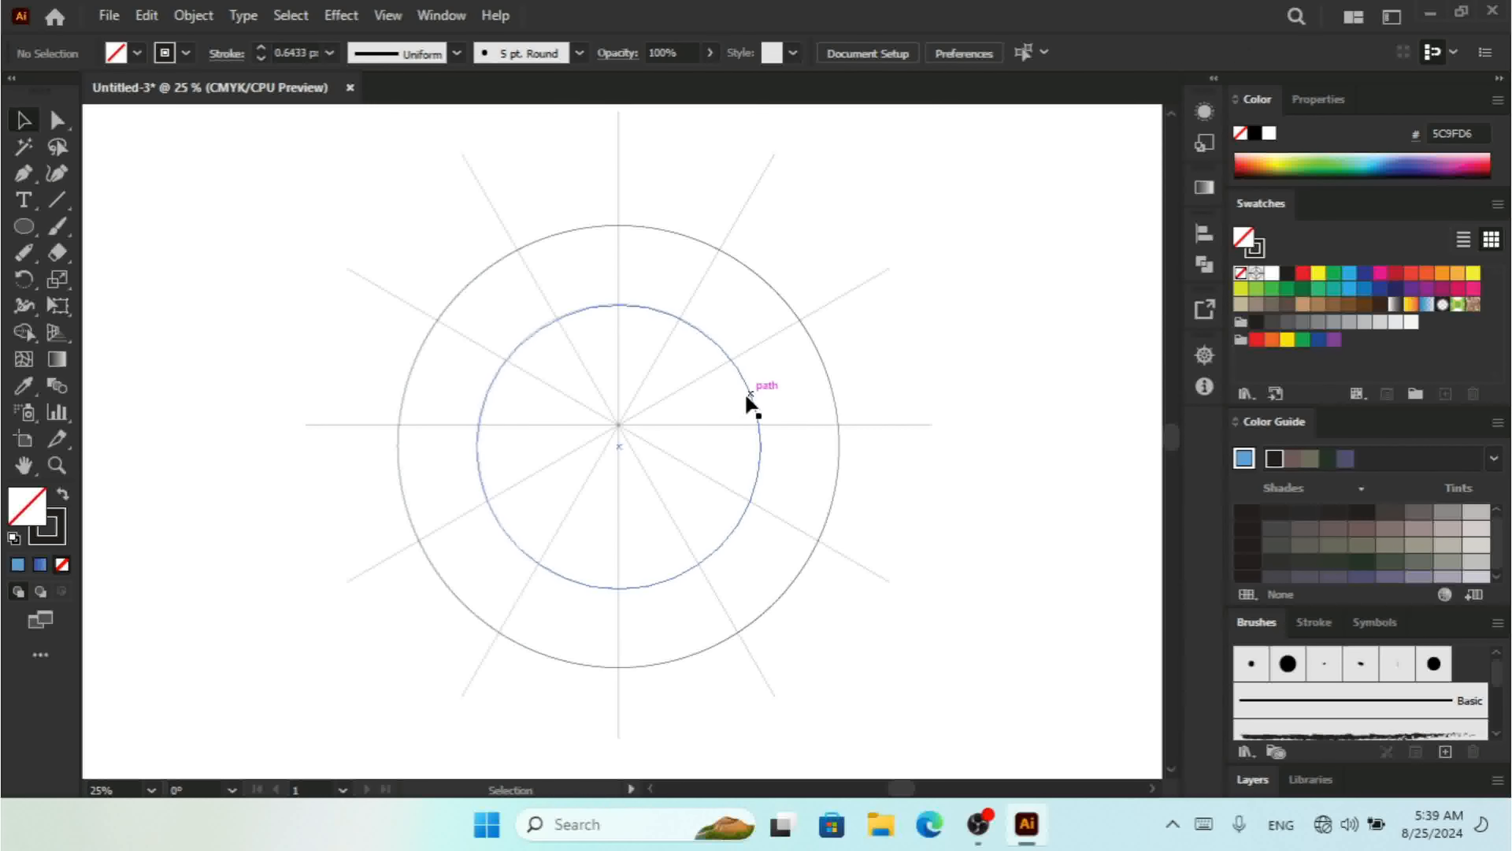
drag(899, 229, 315, 678)
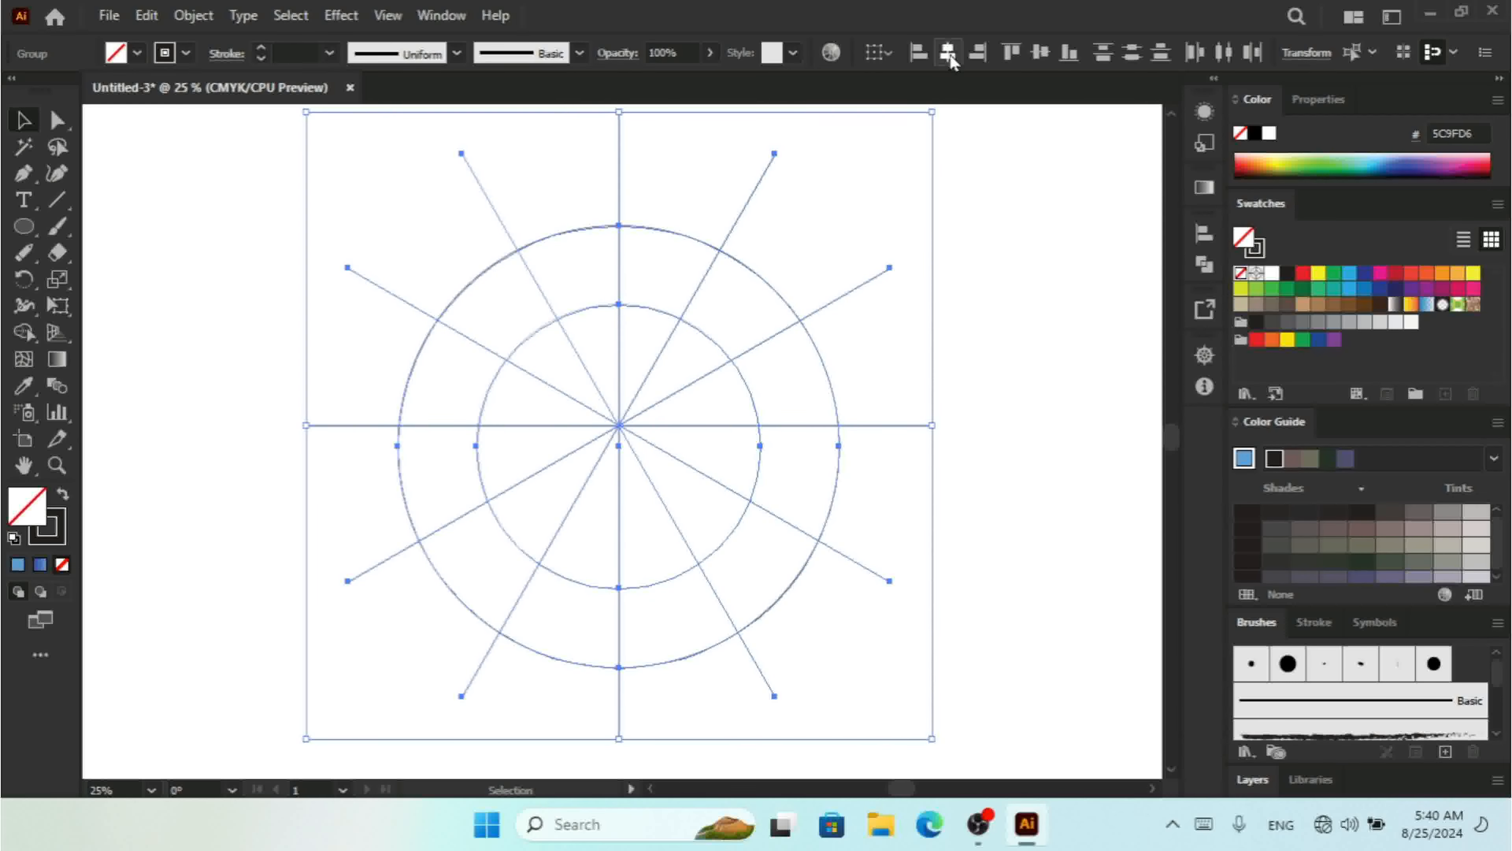
click(1040, 53)
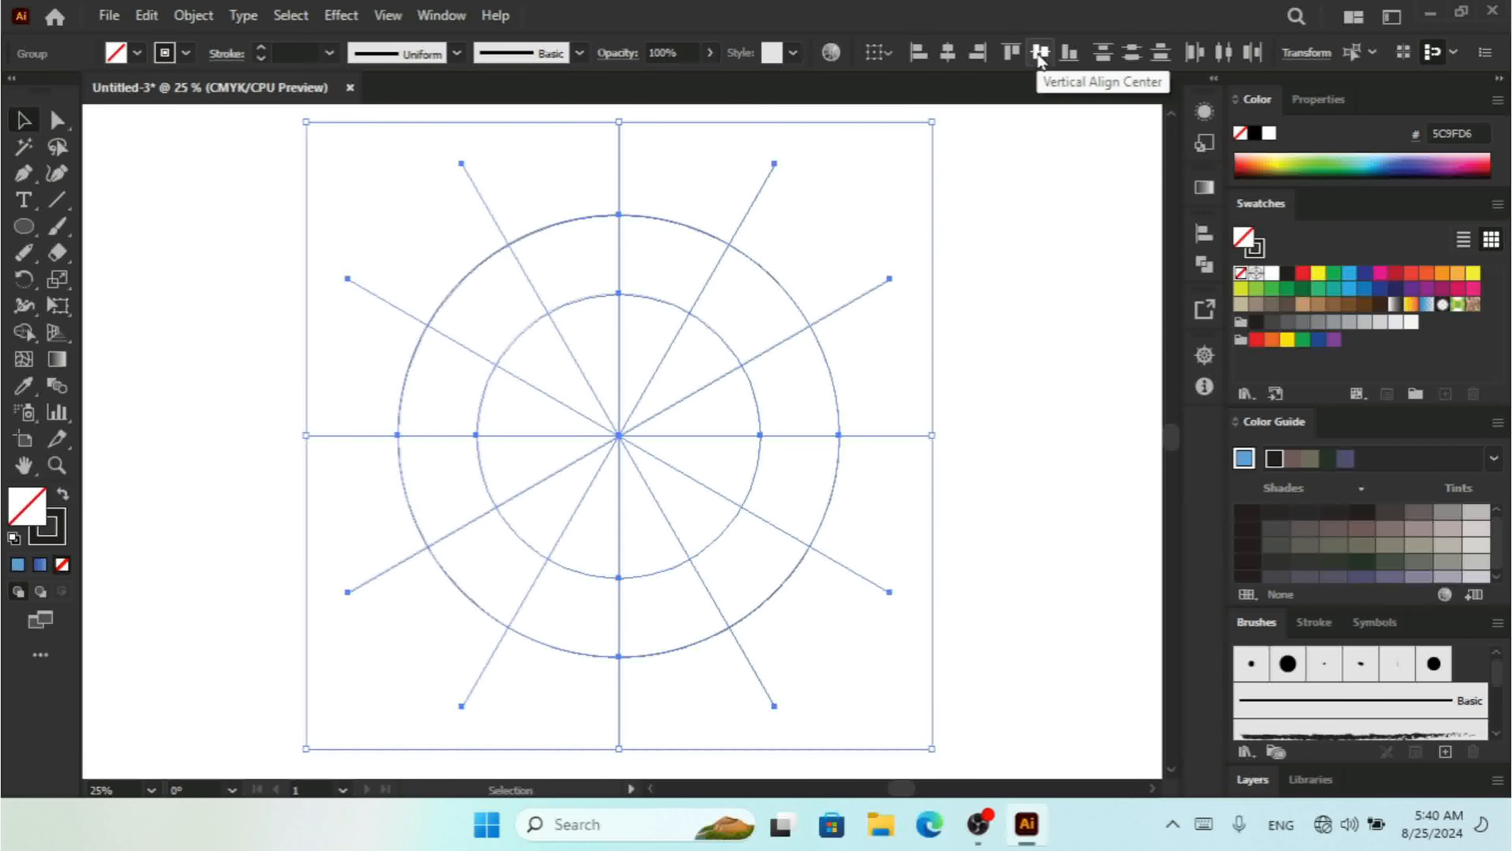
key(a)
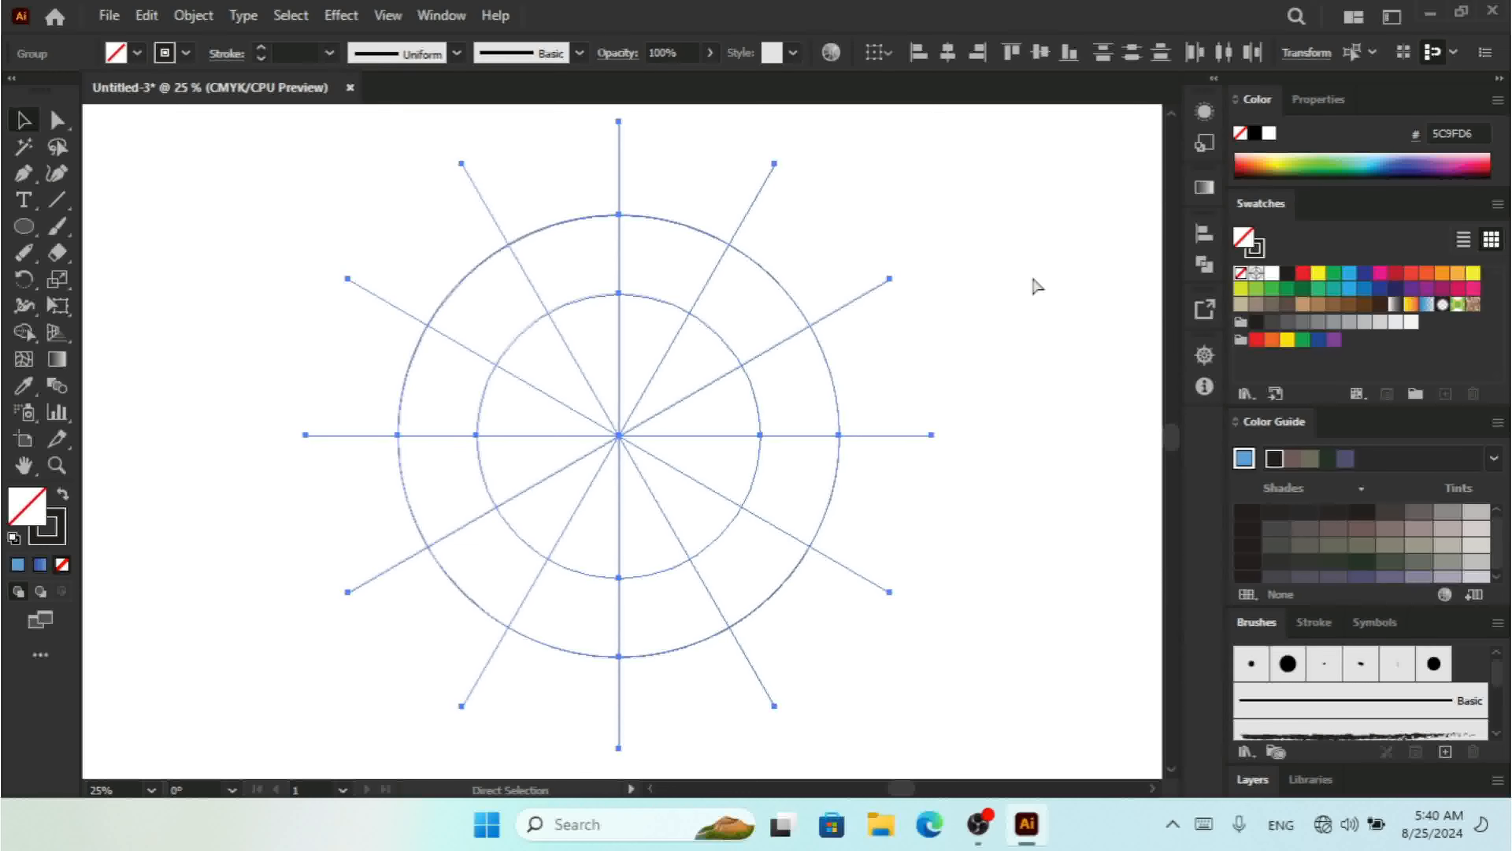
key(v)
click(1018, 330)
Step: Select the circles and lines for Shape Builder, setting their stroke to 0 px and the fill to green 0EA94B
drag(819, 382, 341, 608)
click(22, 335)
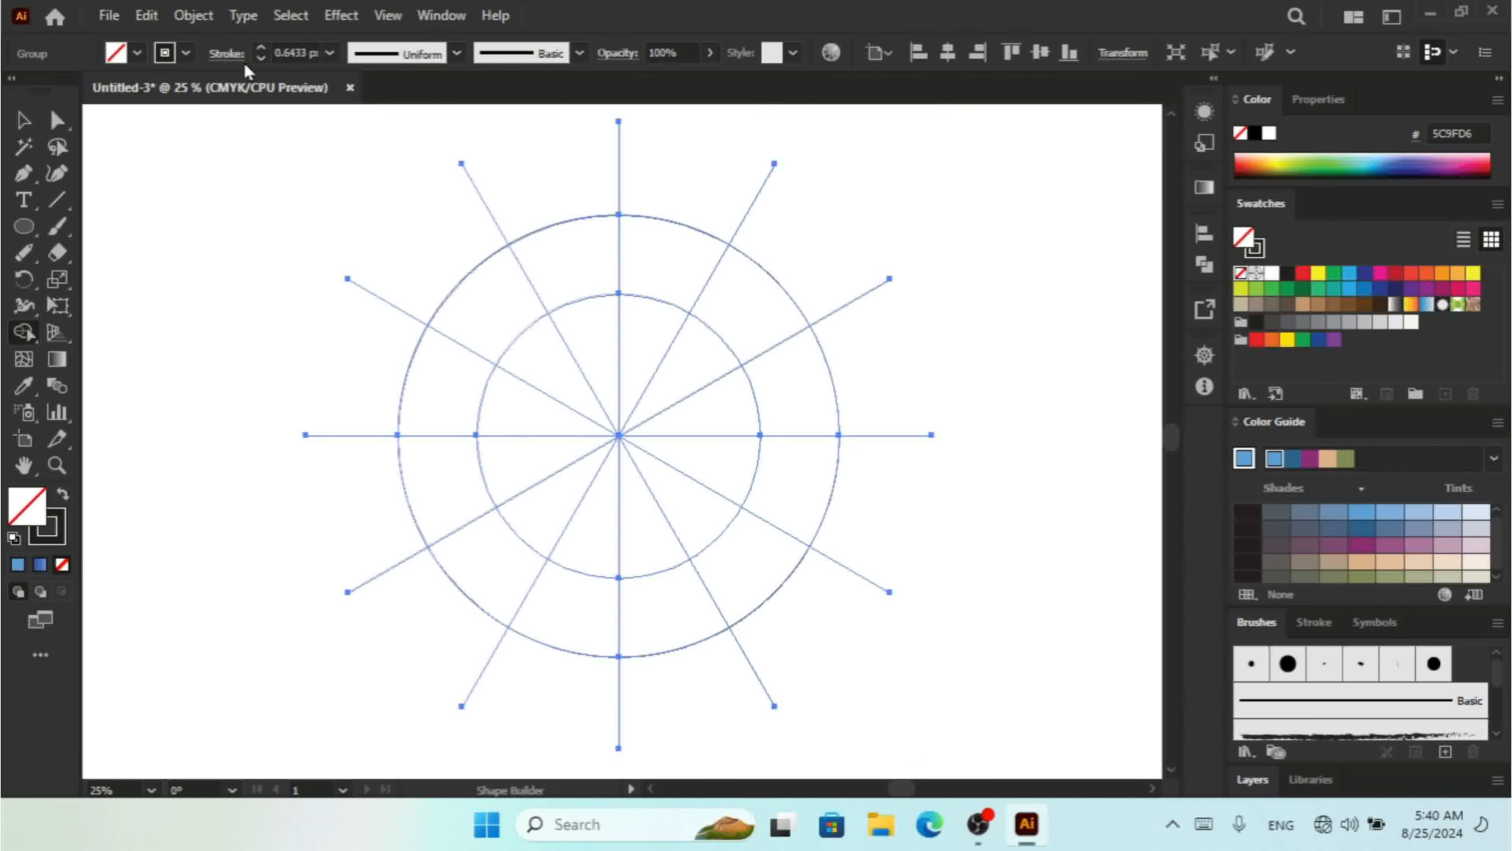
click(261, 58)
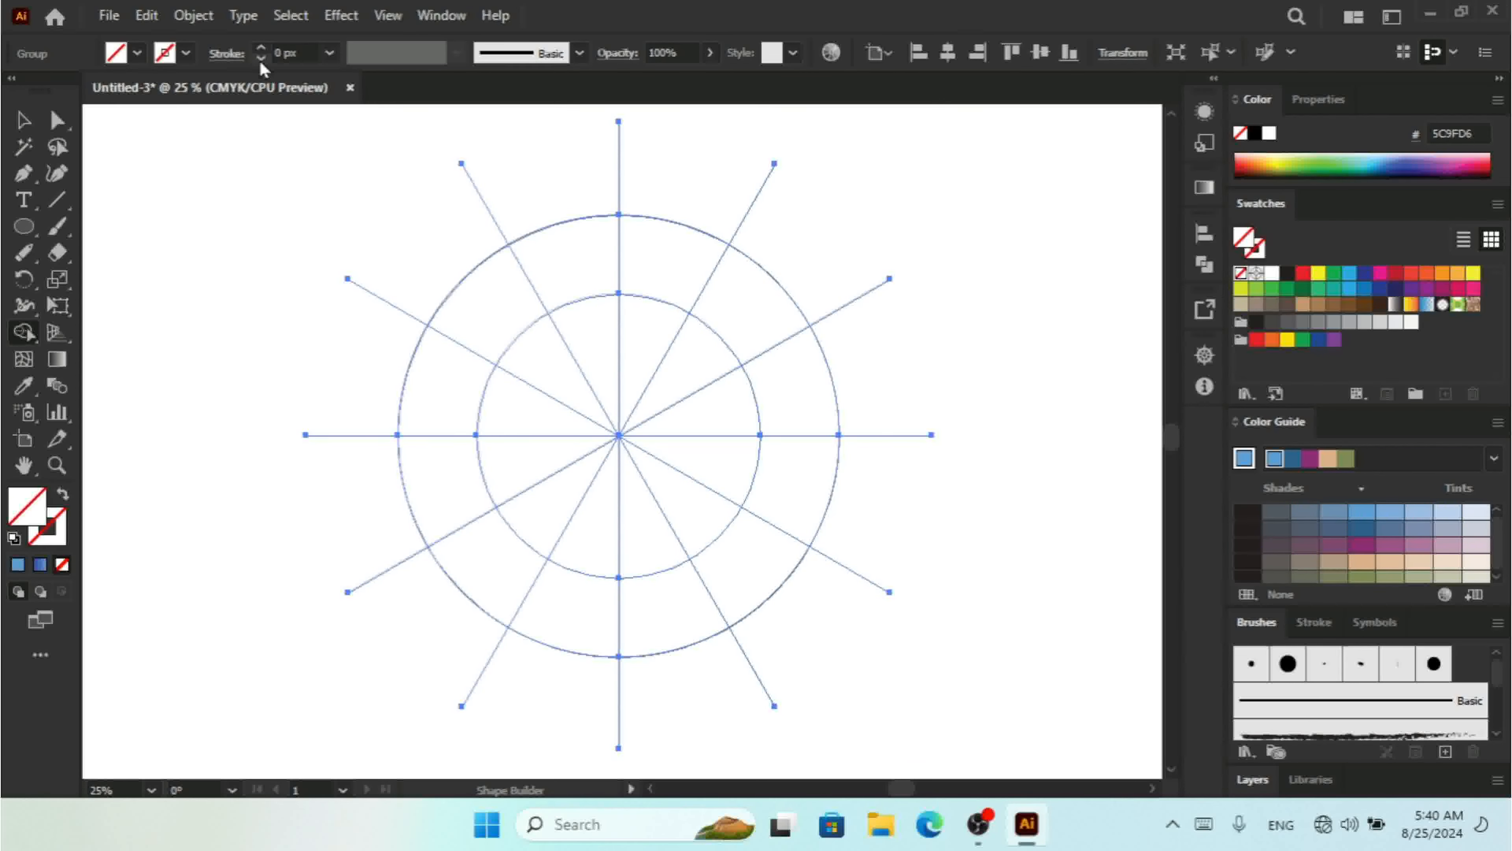
click(1342, 167)
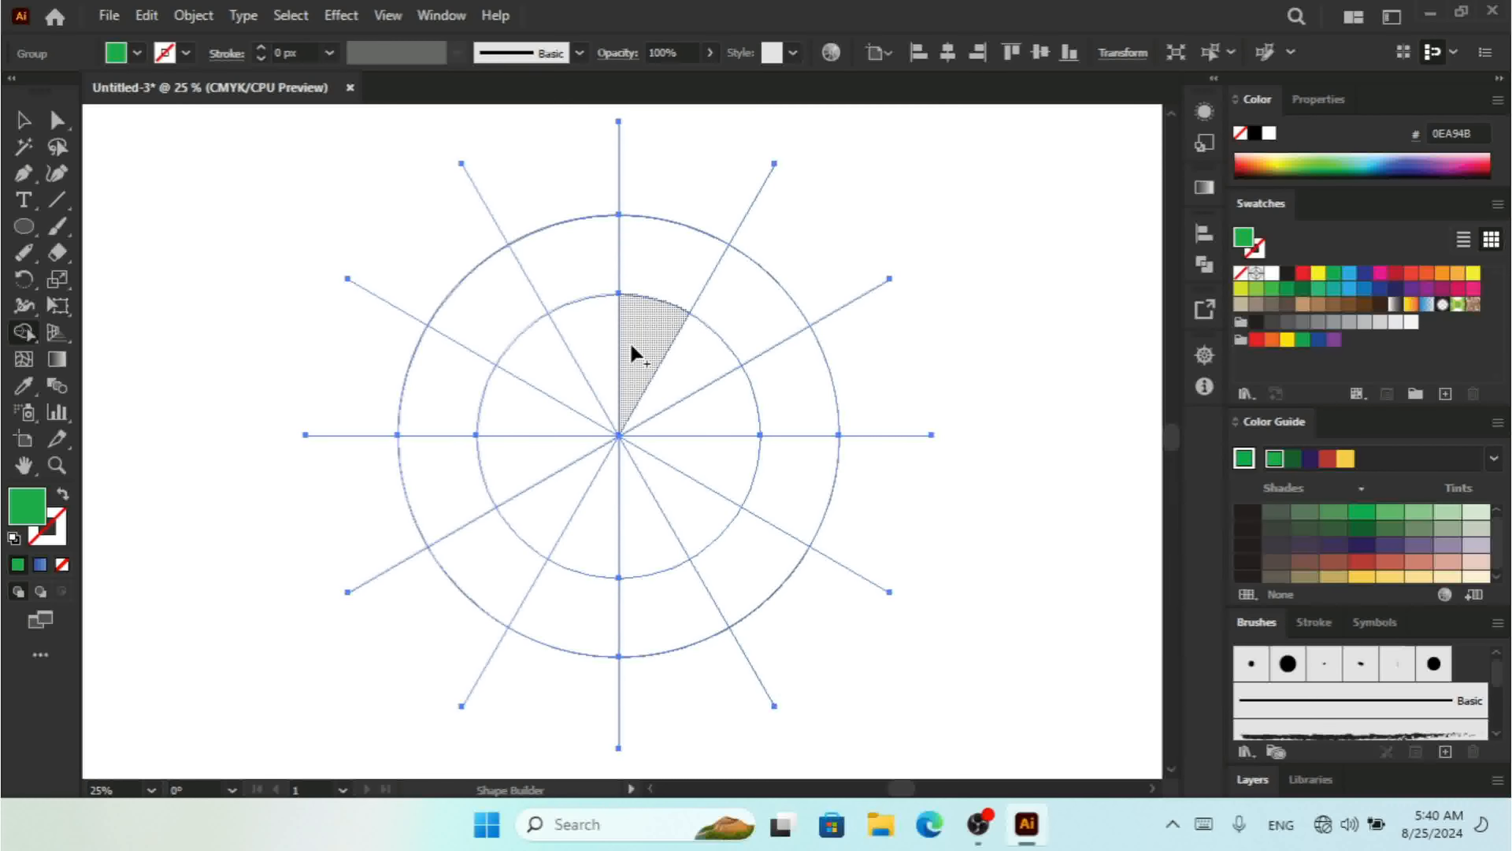
mouse_move(631, 344)
mouse_down()
mouse_move(660, 249)
mouse_move(731, 260)
mouse_move(813, 377)
mouse_up()
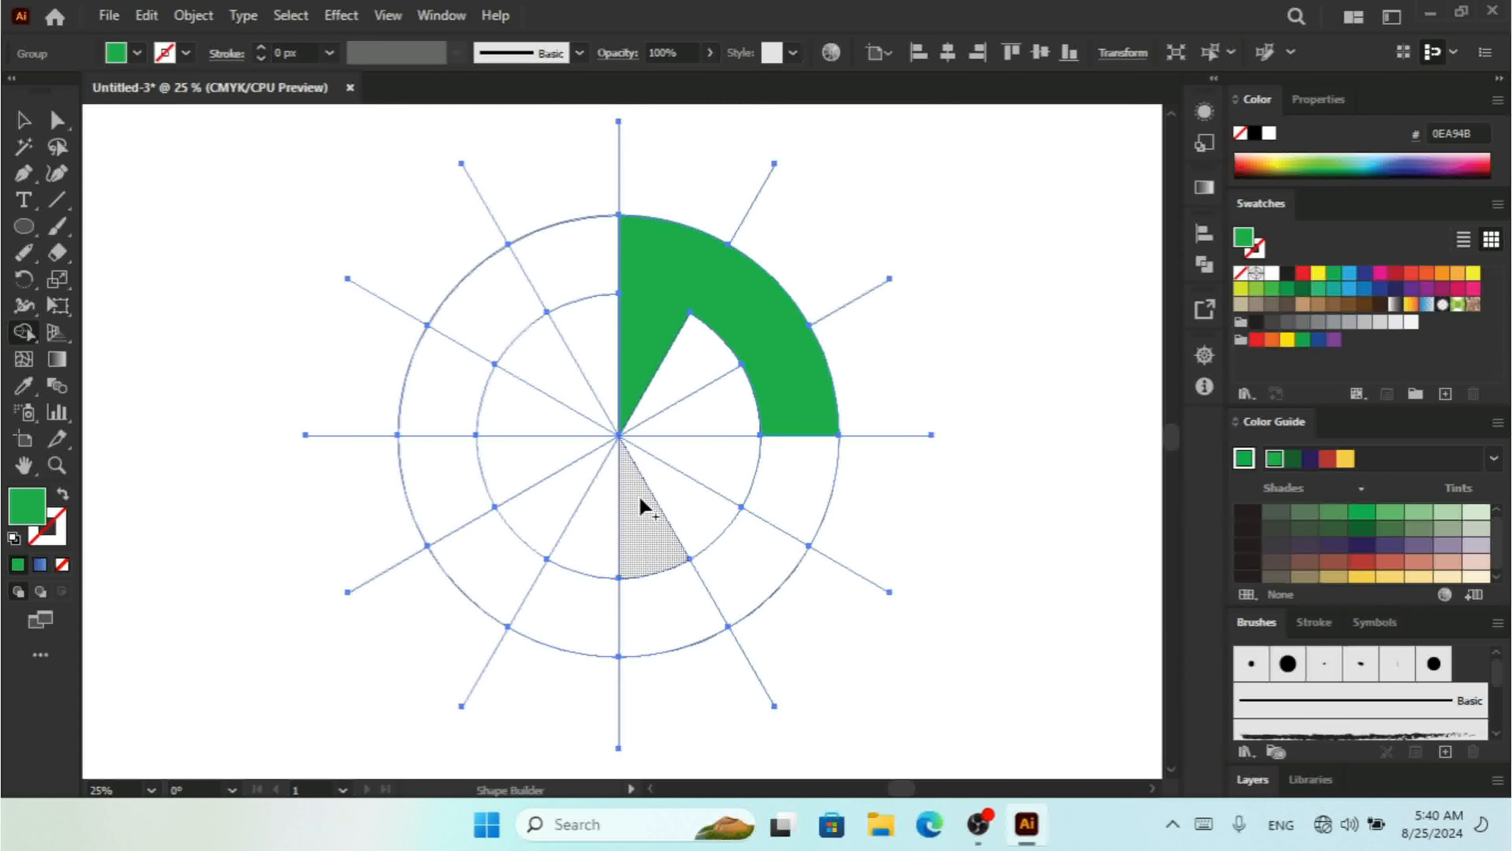
mouse_move(639, 497)
mouse_down()
mouse_move(657, 603)
mouse_move(621, 626)
mouse_move(487, 569)
mouse_up()
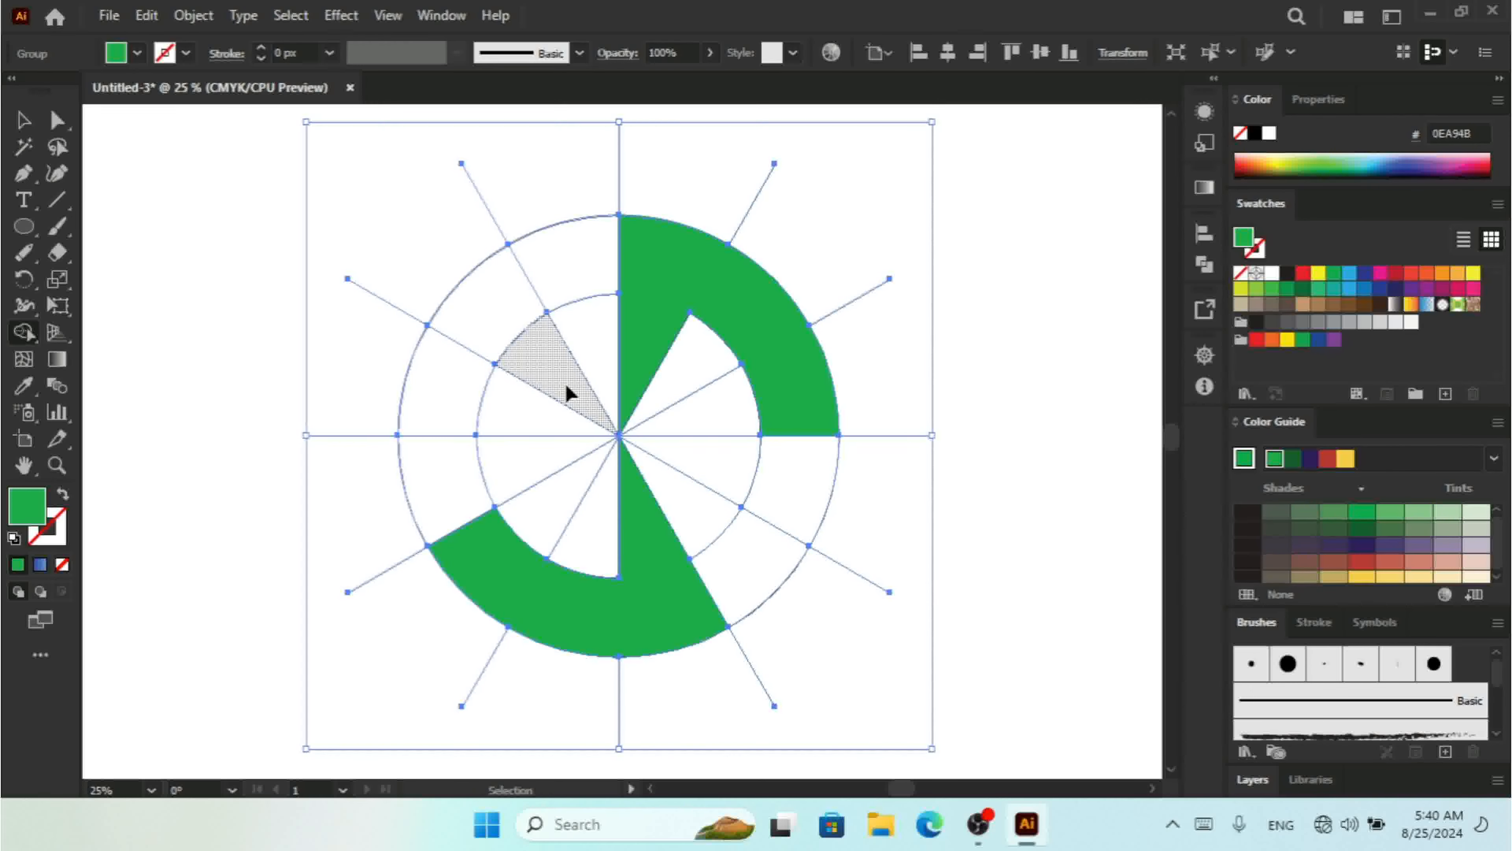
key(ctrl+z)
key(ctrl+z)
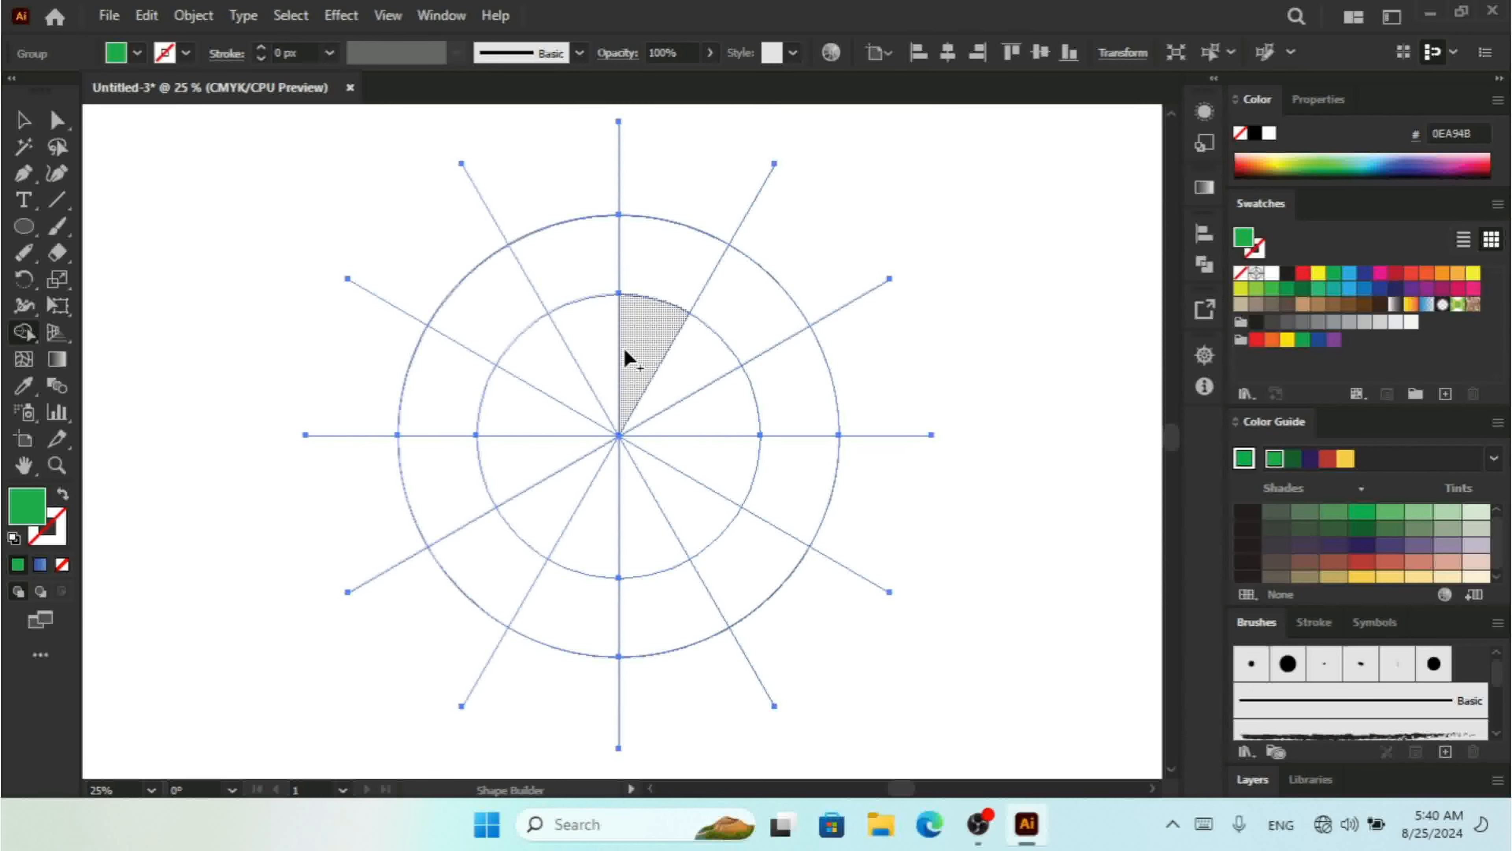
Step: Merge inner wedges with two neighbouring outer ring segments into four green hooked blades, evenly rotated around the centre, using Shape Builder
mouse_move(629, 334)
mouse_down()
mouse_move(672, 262)
mouse_move(733, 308)
mouse_up()
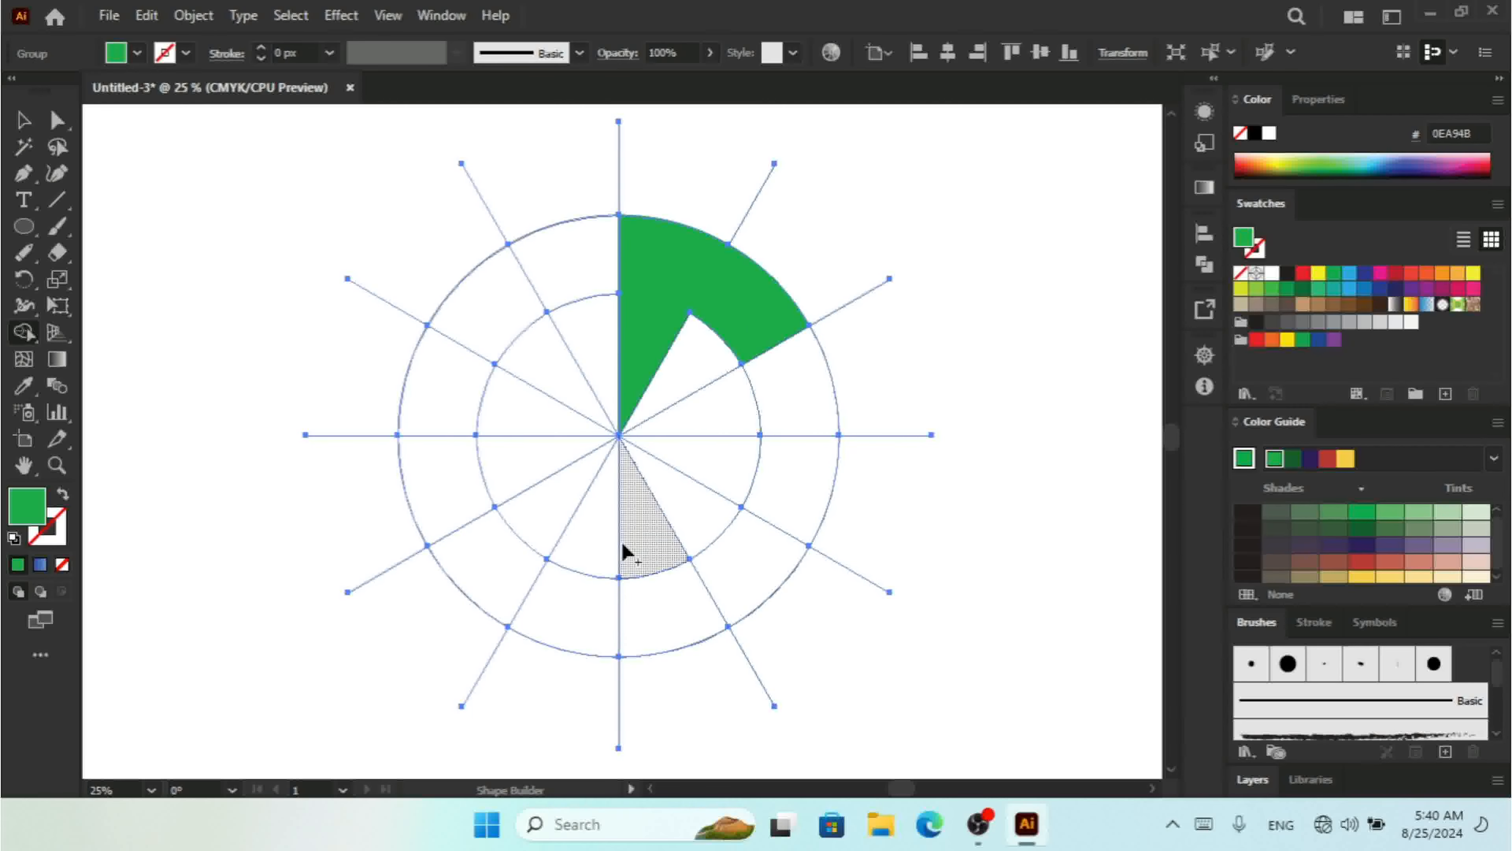
click(594, 535)
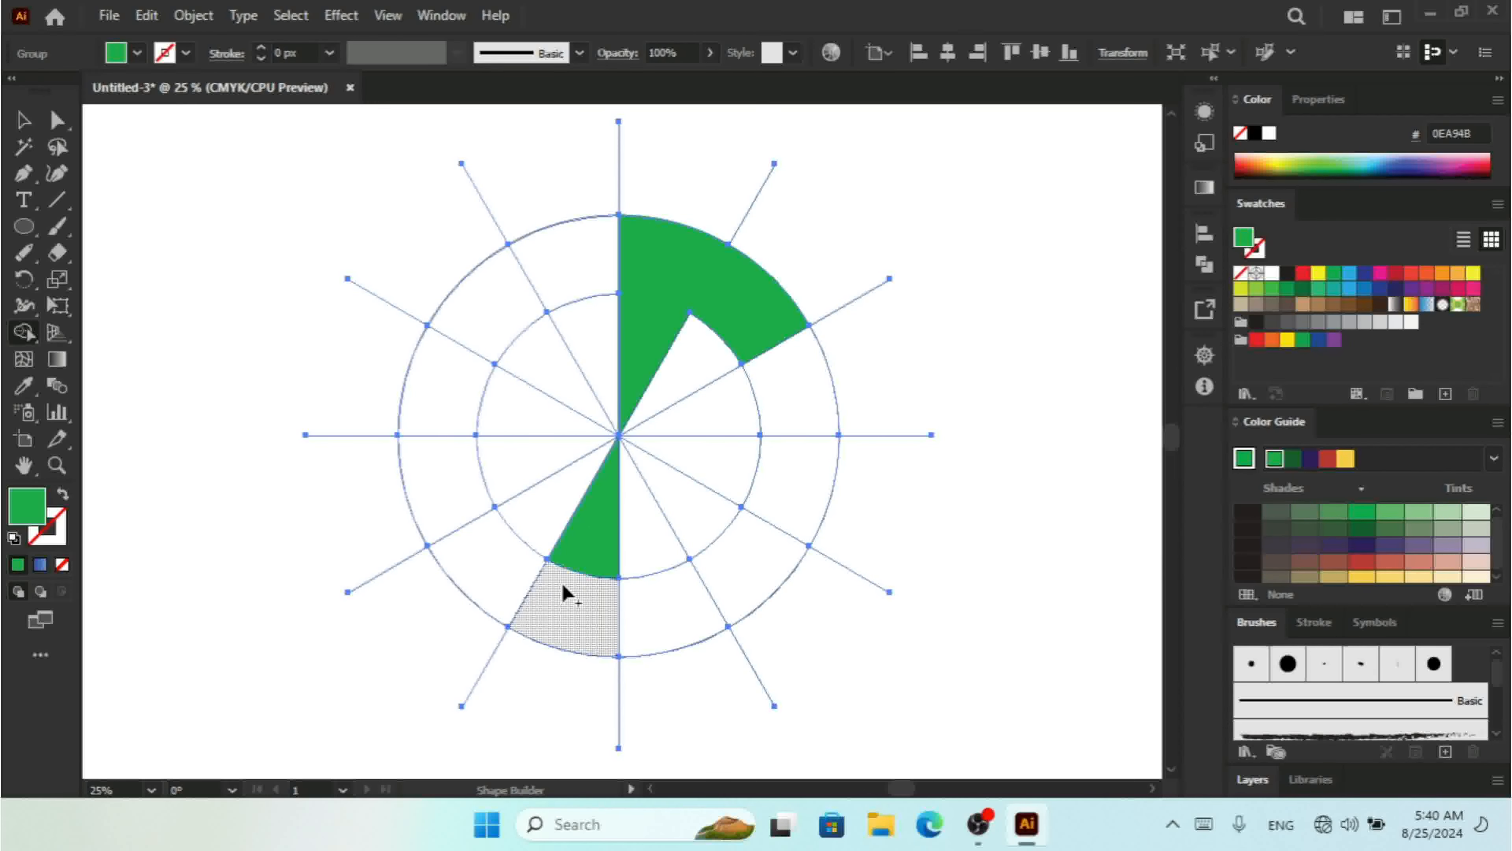
drag(594, 528, 527, 596)
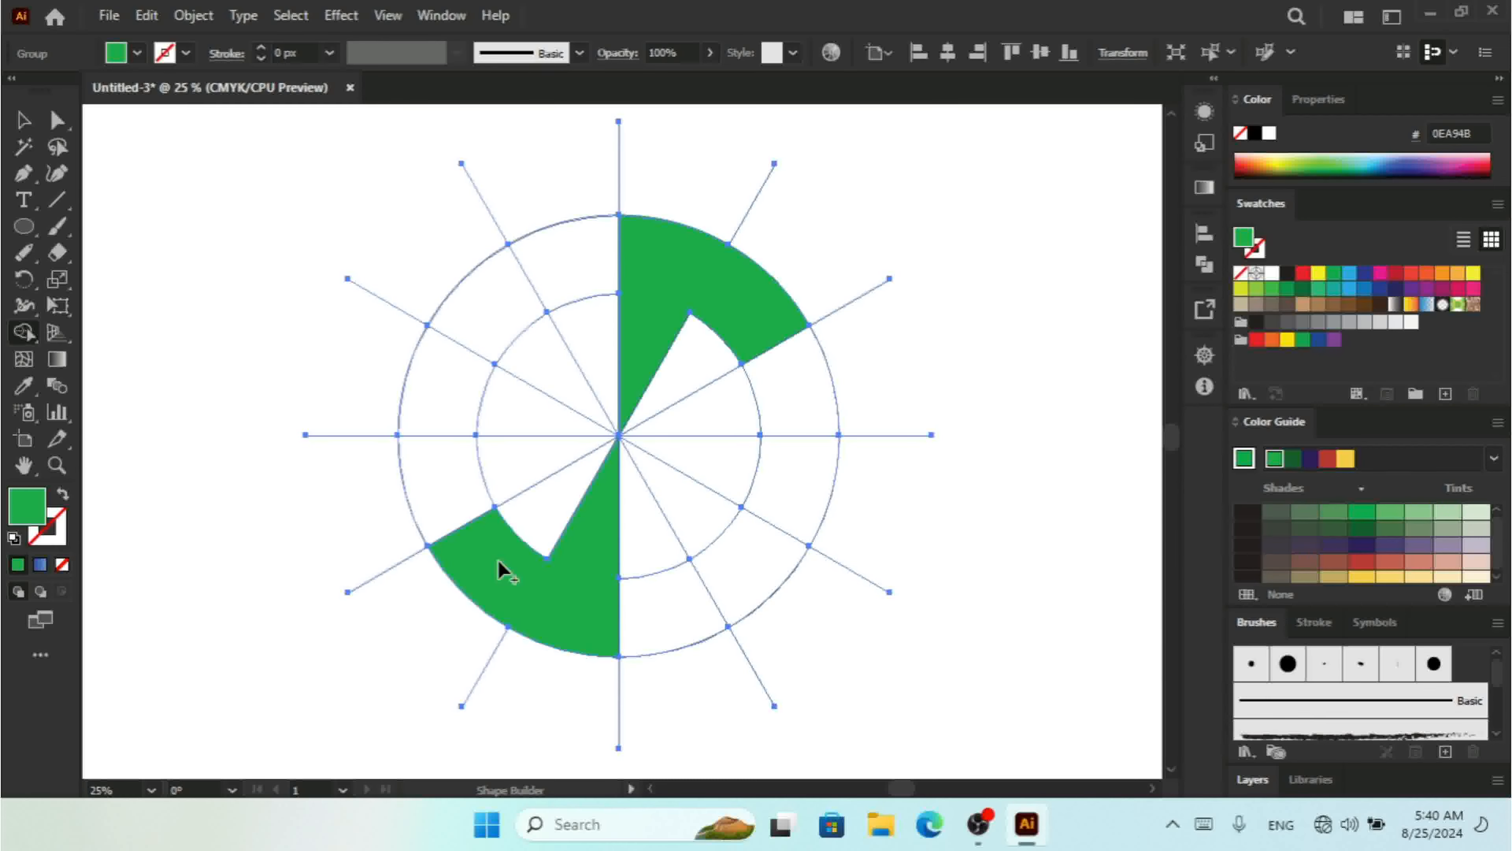
mouse_move(682, 496)
mouse_down()
mouse_move(738, 566)
mouse_move(815, 477)
mouse_up()
mouse_move(518, 420)
mouse_down()
mouse_move(465, 347)
mouse_move(497, 321)
mouse_up()
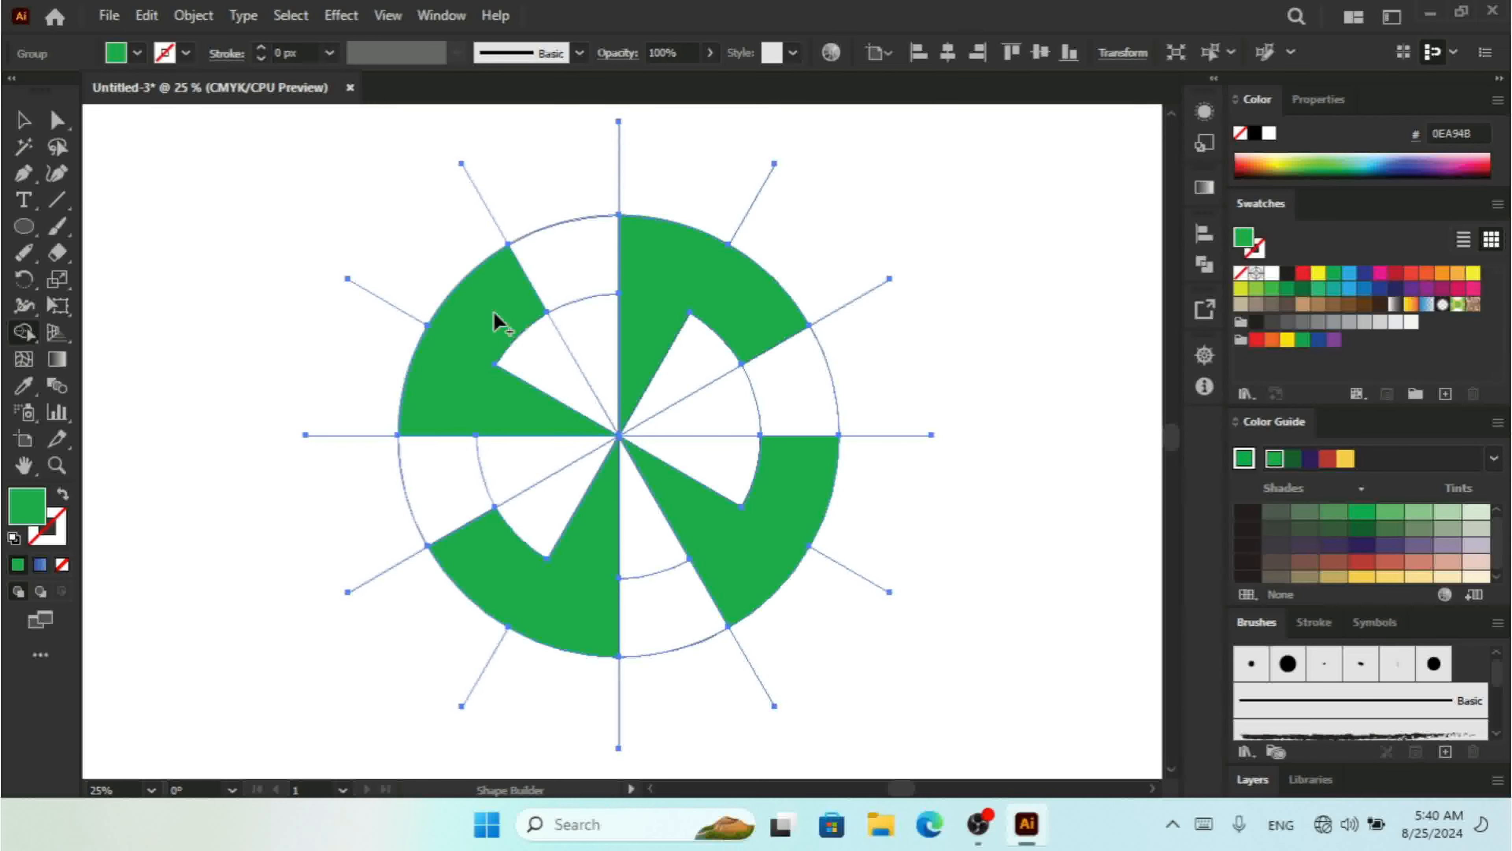
Step: Ungroup the merged artwork and its nested group so each piece can be selected separately
click(24, 123)
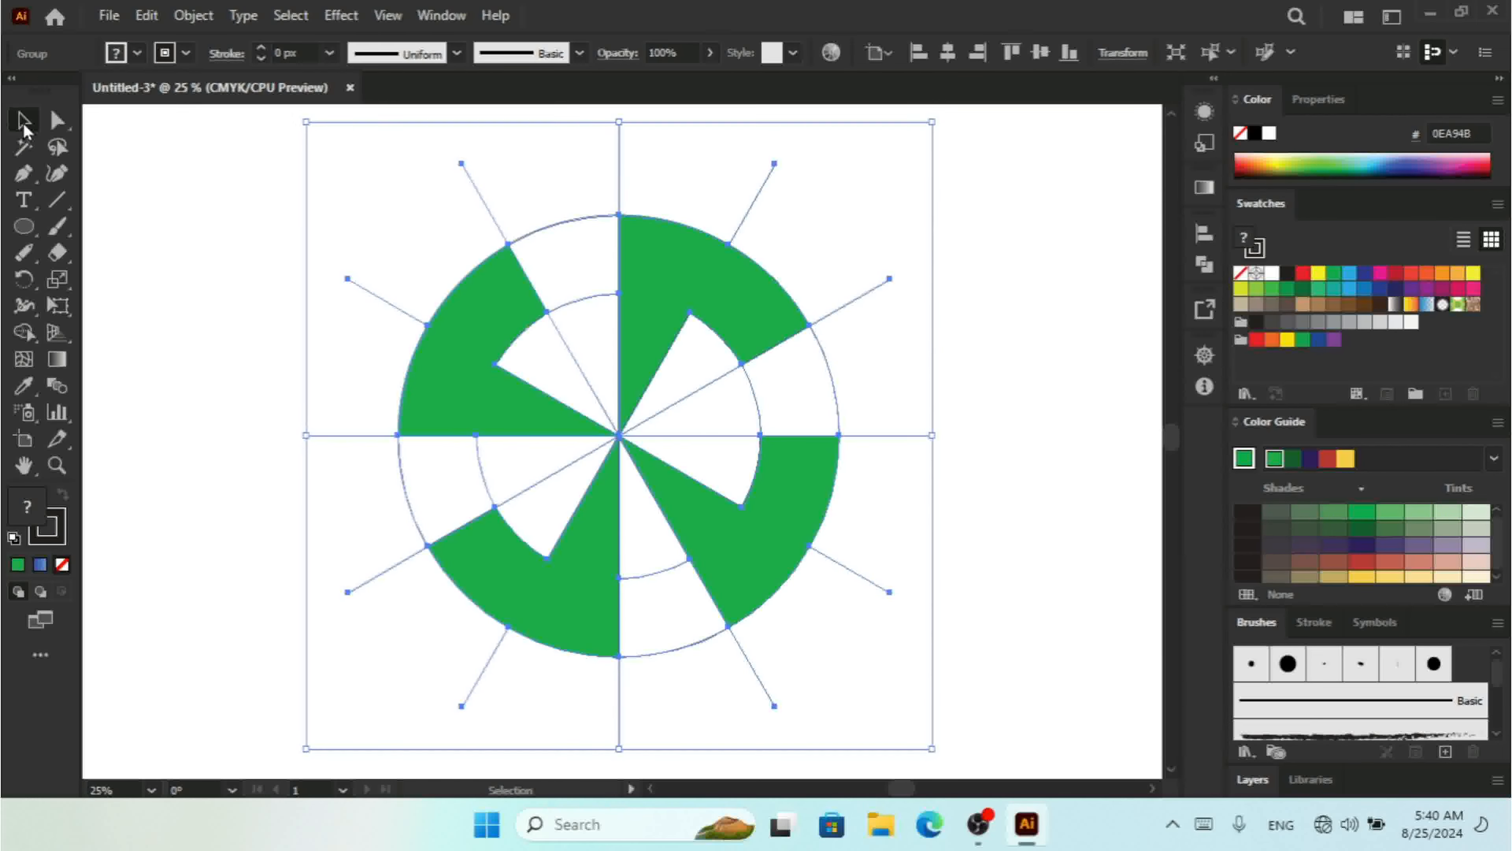
key(ctrl+minus)
key(ctrl+minus)
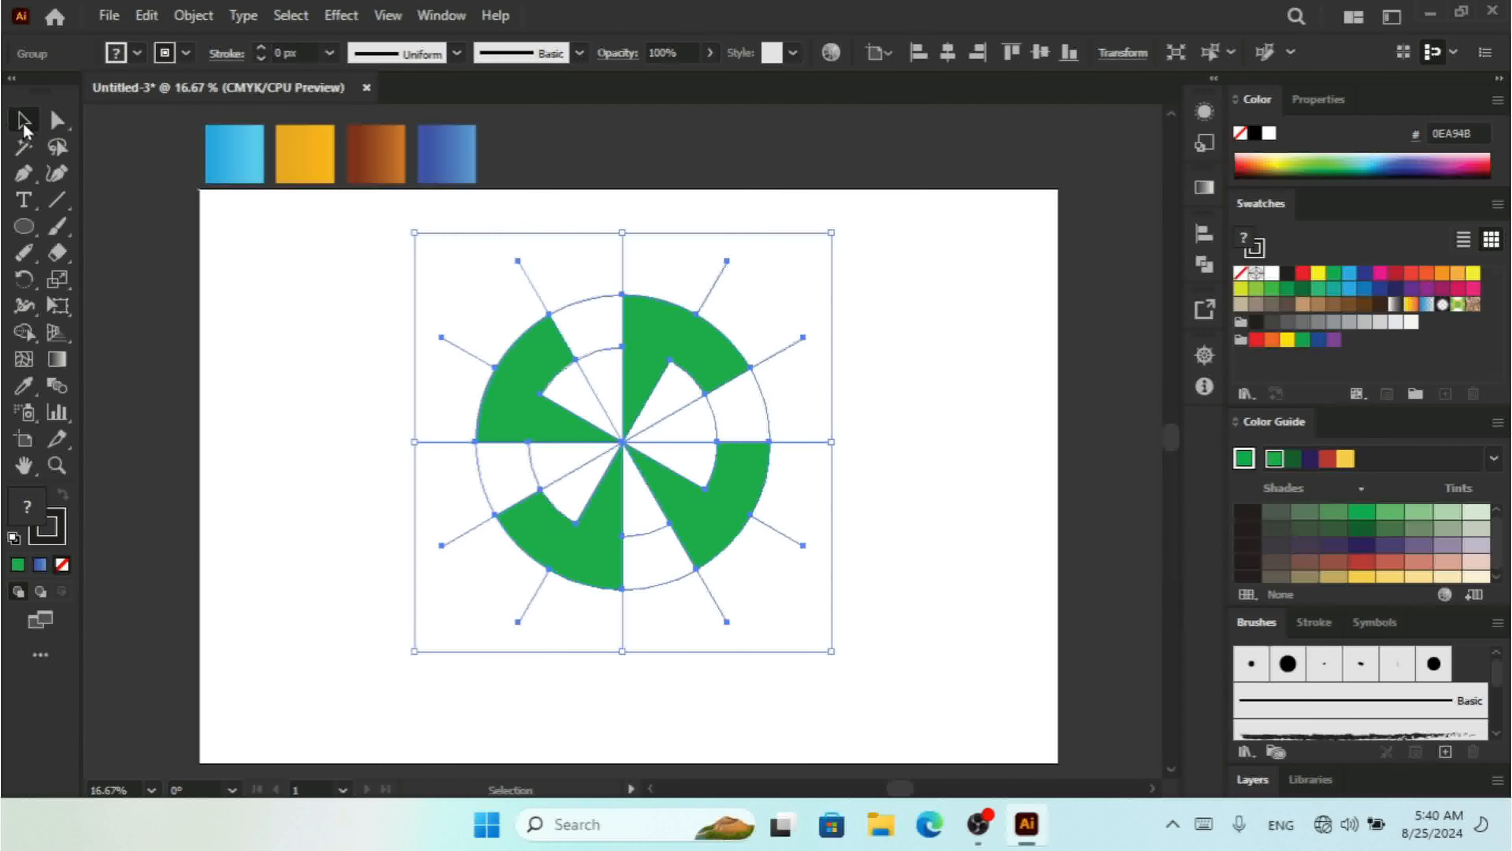
right_click(661, 376)
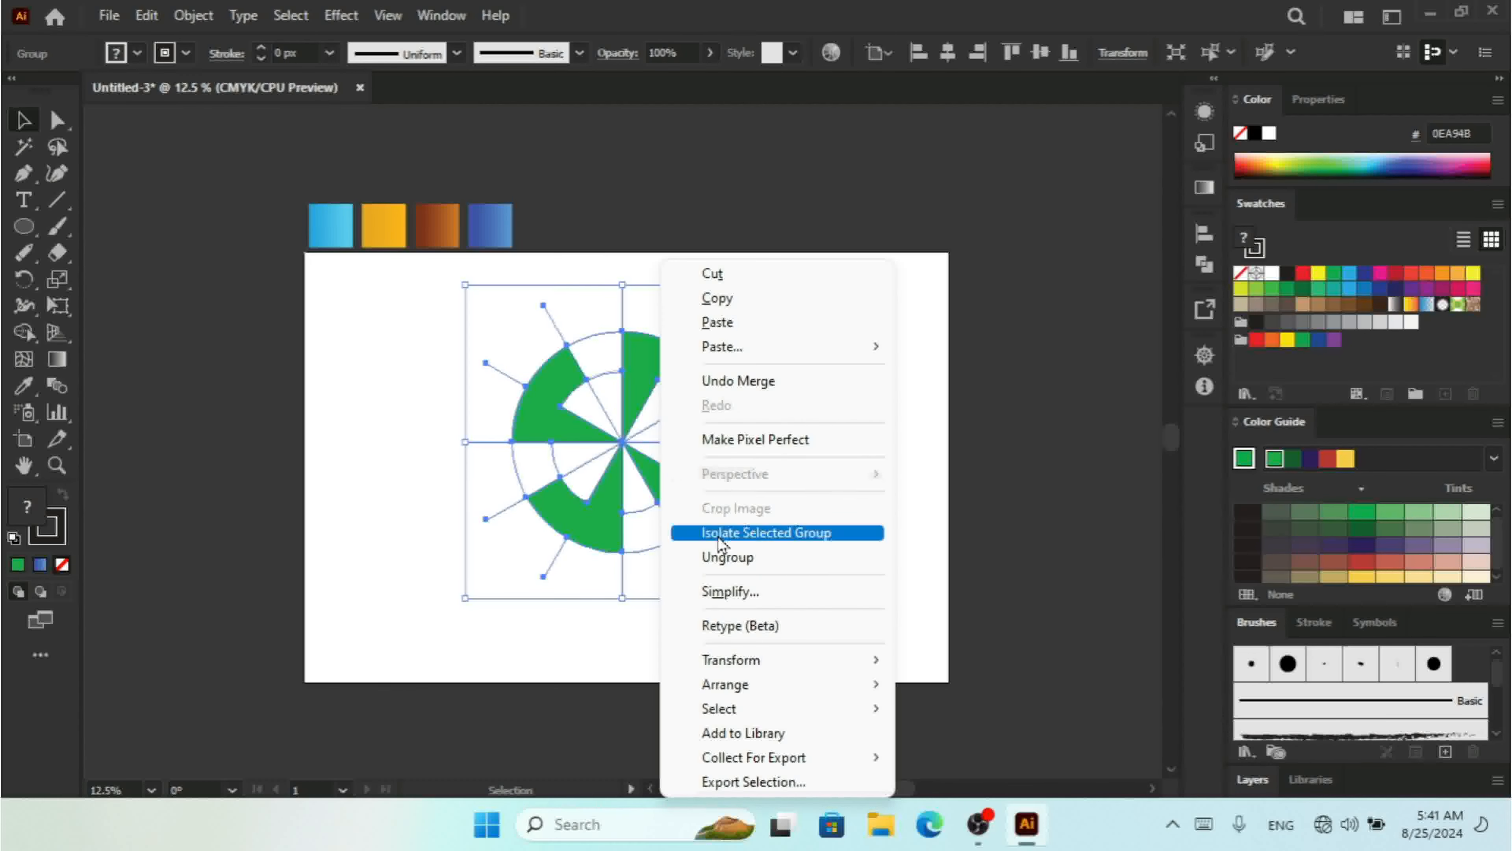
click(727, 557)
click(896, 451)
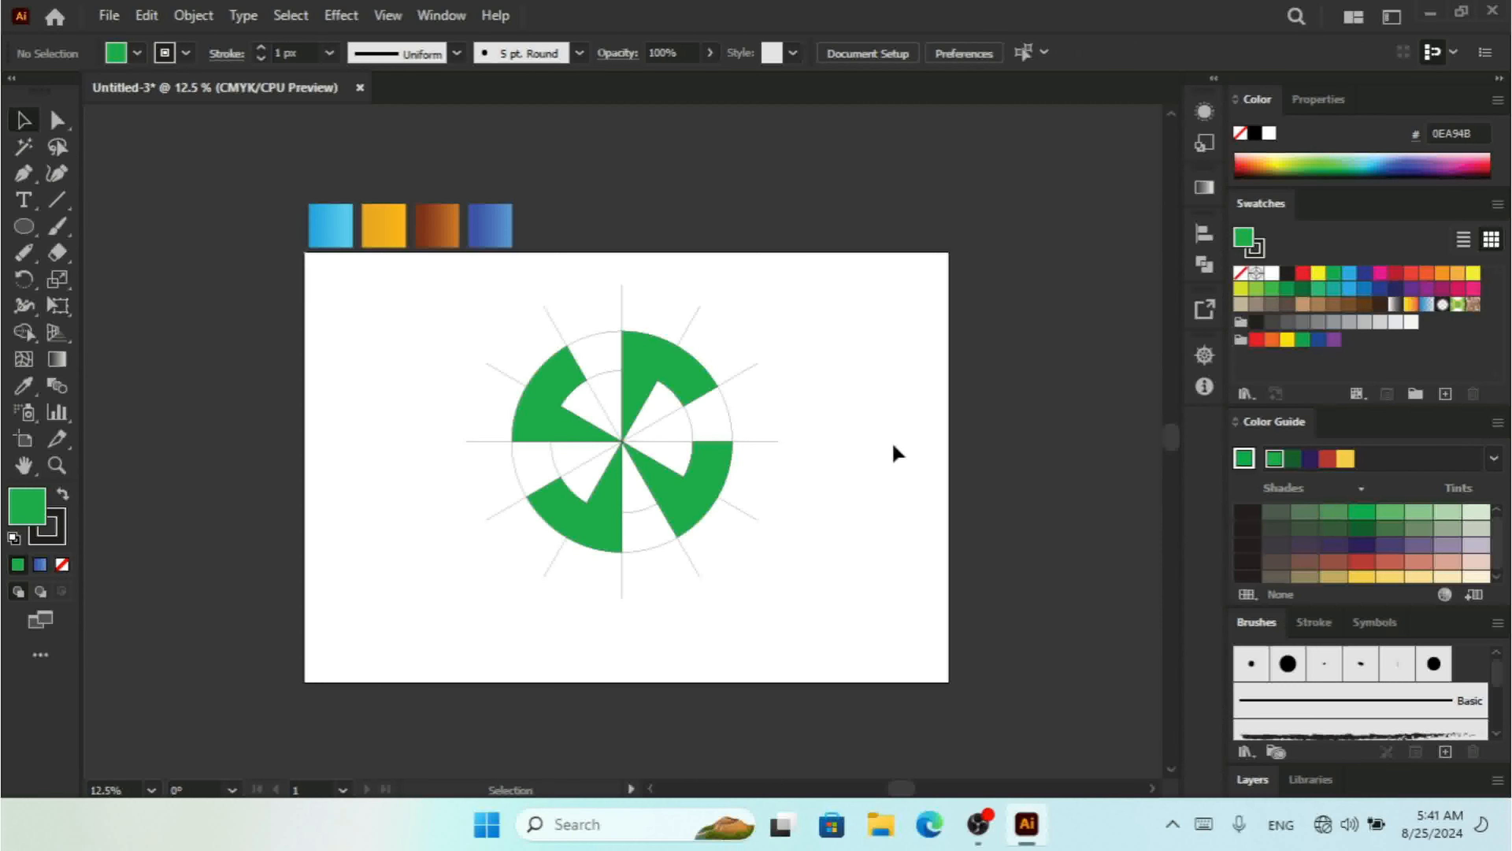
click(688, 487)
right_click(686, 489)
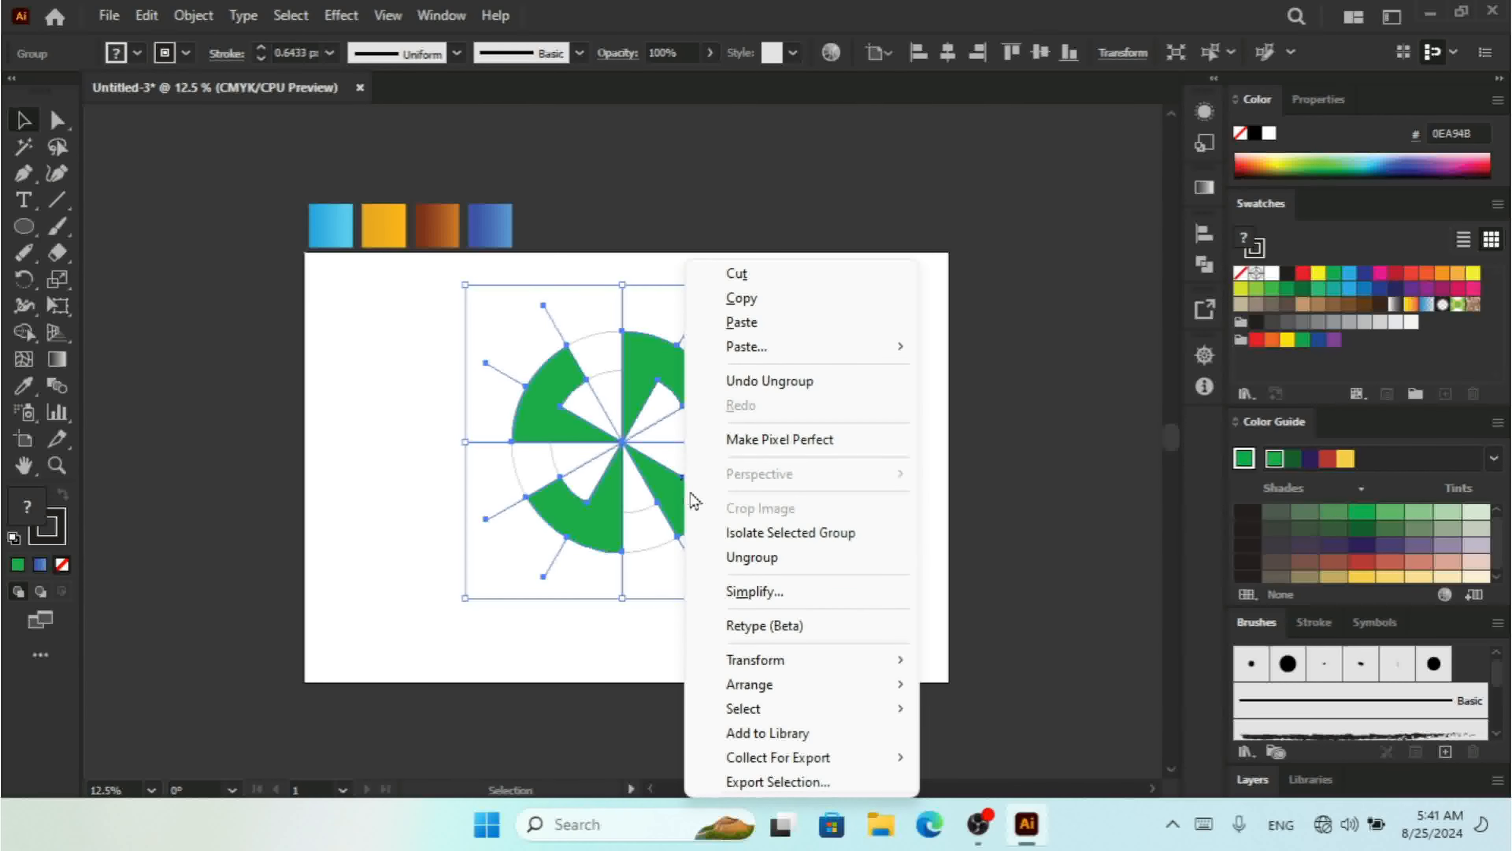
click(751, 557)
click(868, 500)
Step: Select the four green blades together and move them off the construction lines, past the artboard's left edge
click(680, 498)
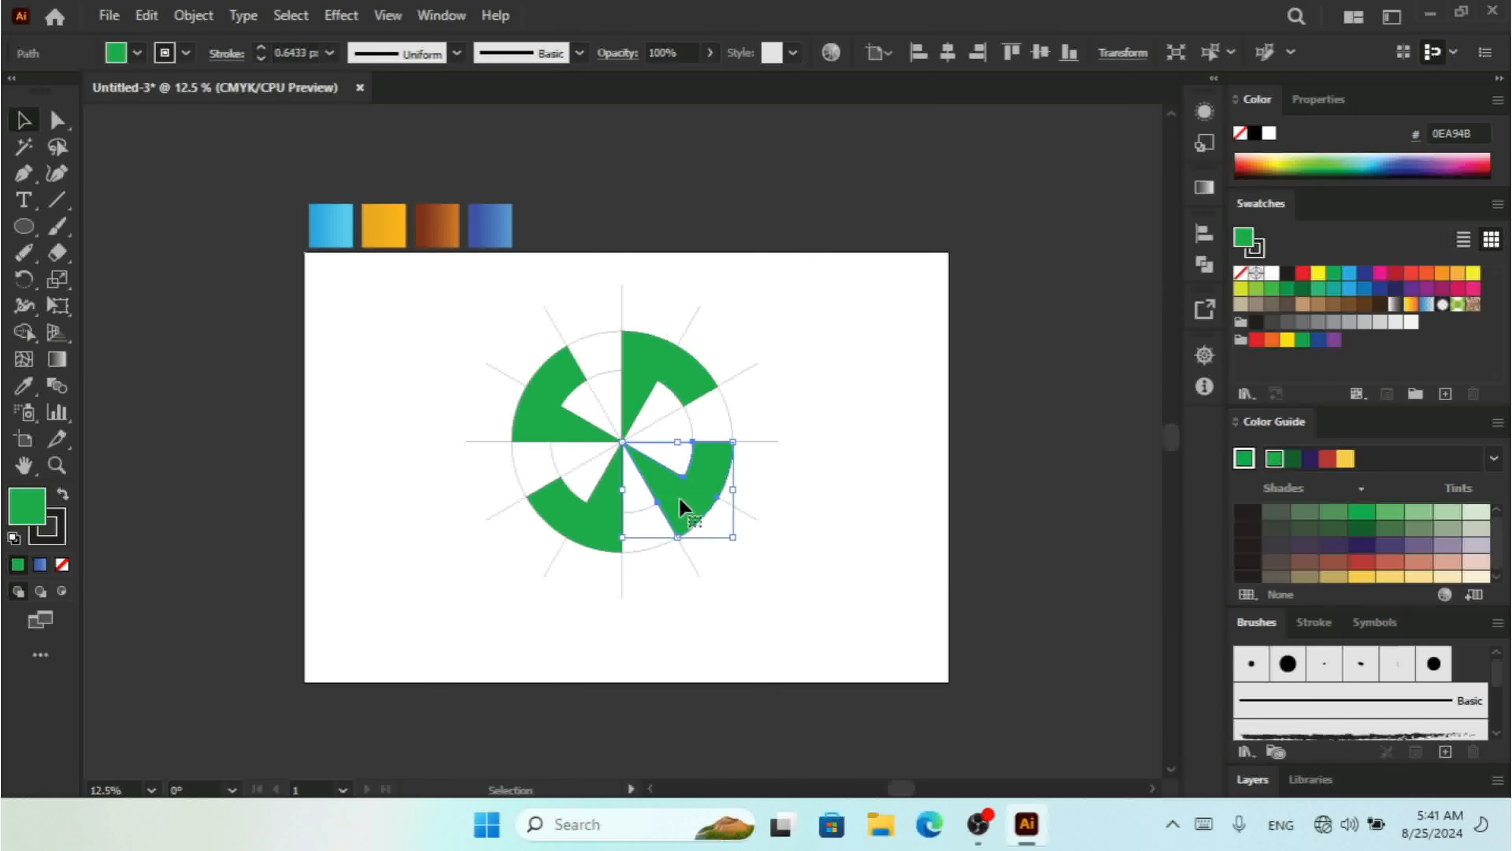
shift+click(645, 379)
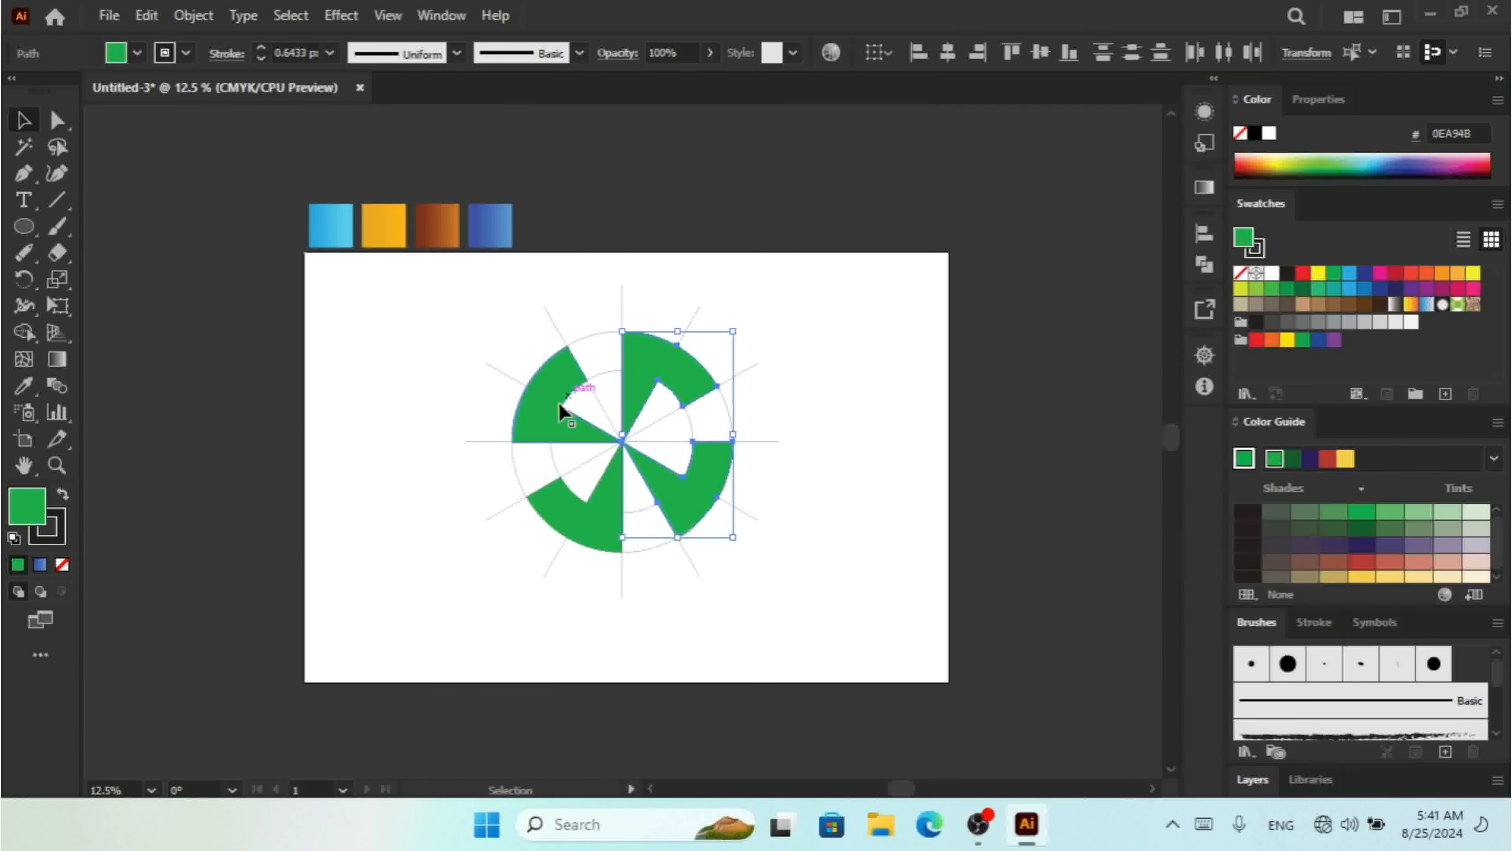
shift+click(544, 409)
shift+click(582, 524)
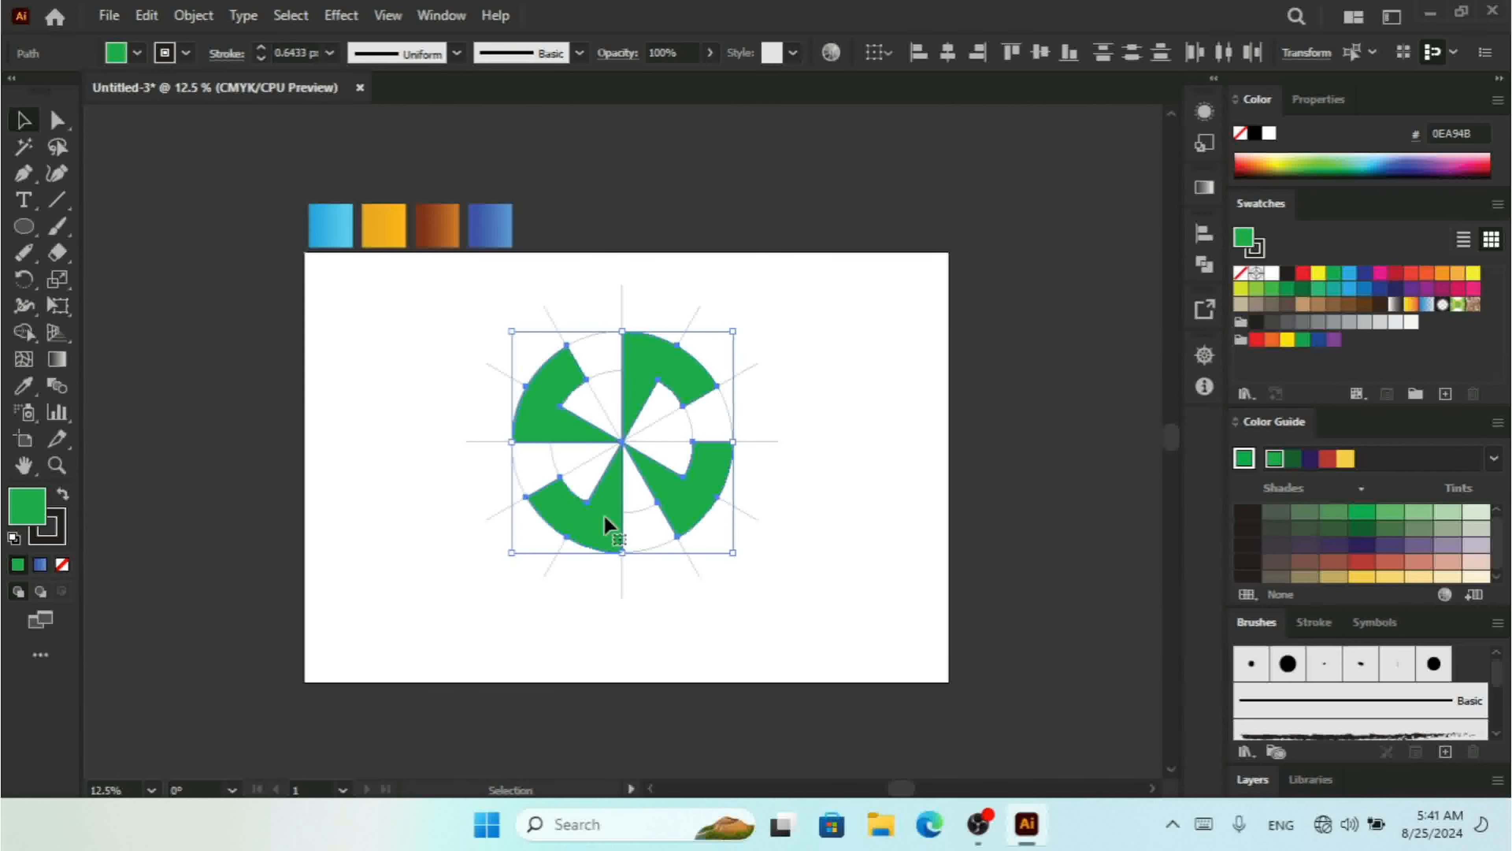
drag(606, 525, 274, 497)
Step: Delete all leftover construction lines and arc pieces from the artboard
click(804, 379)
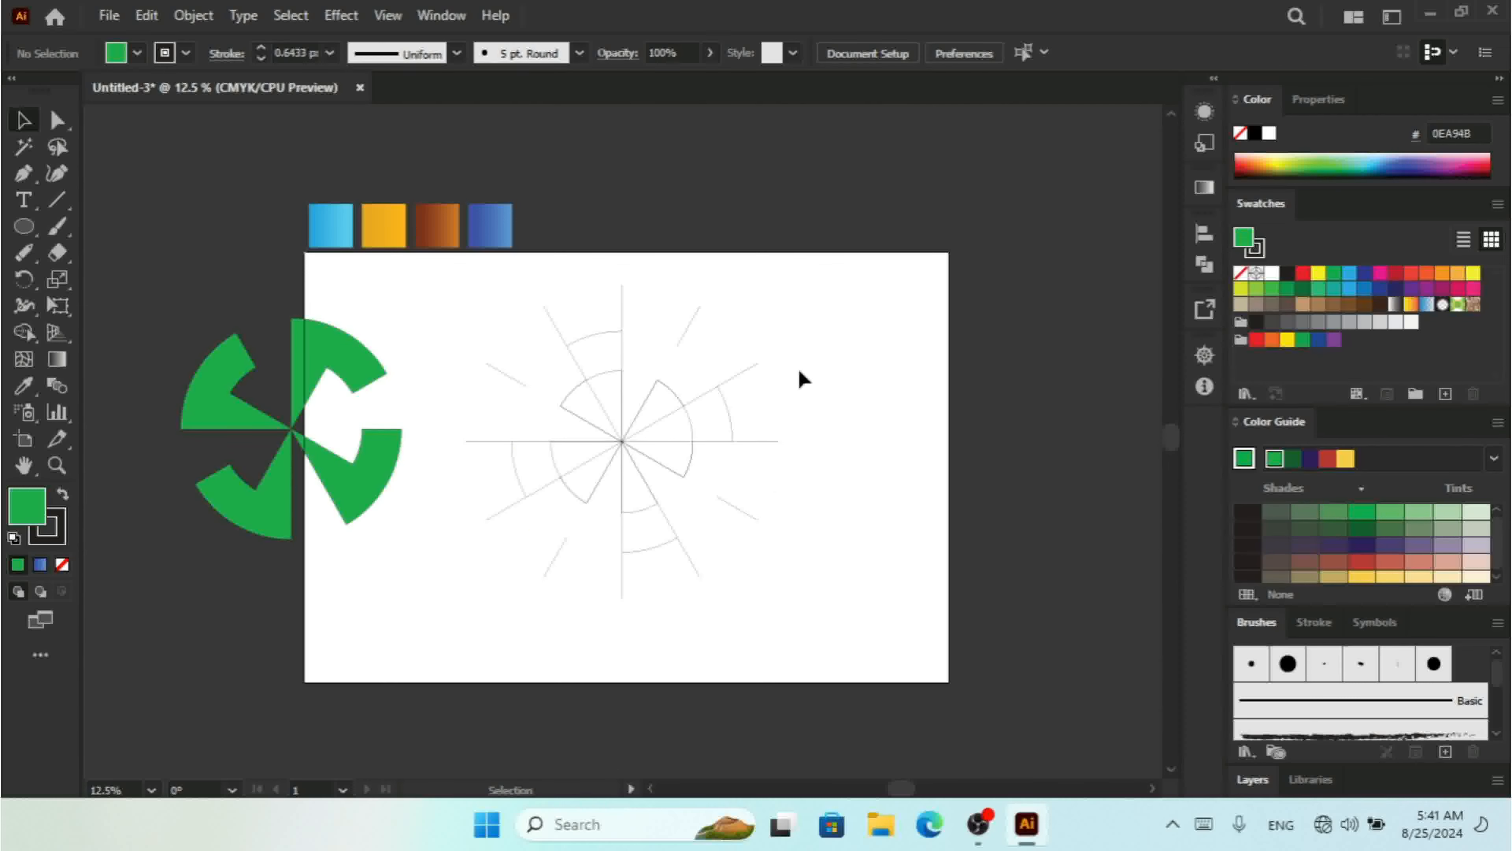
drag(736, 394, 499, 655)
key(Delete)
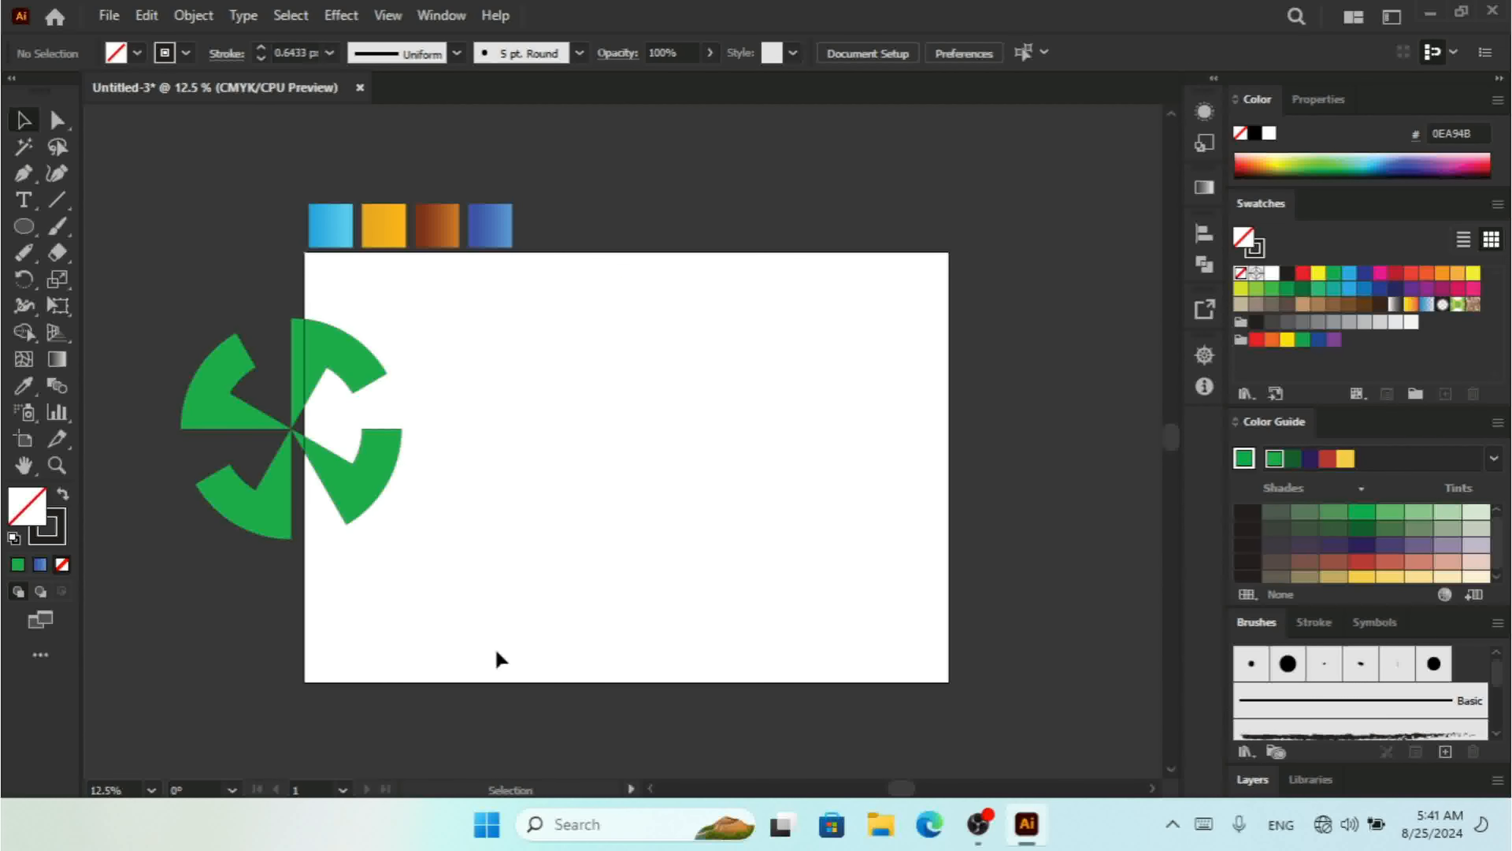
Step: Move the four green blades back to the middle of the artboard and set their stroke to 0 px
drag(405, 334, 182, 591)
drag(344, 493, 671, 494)
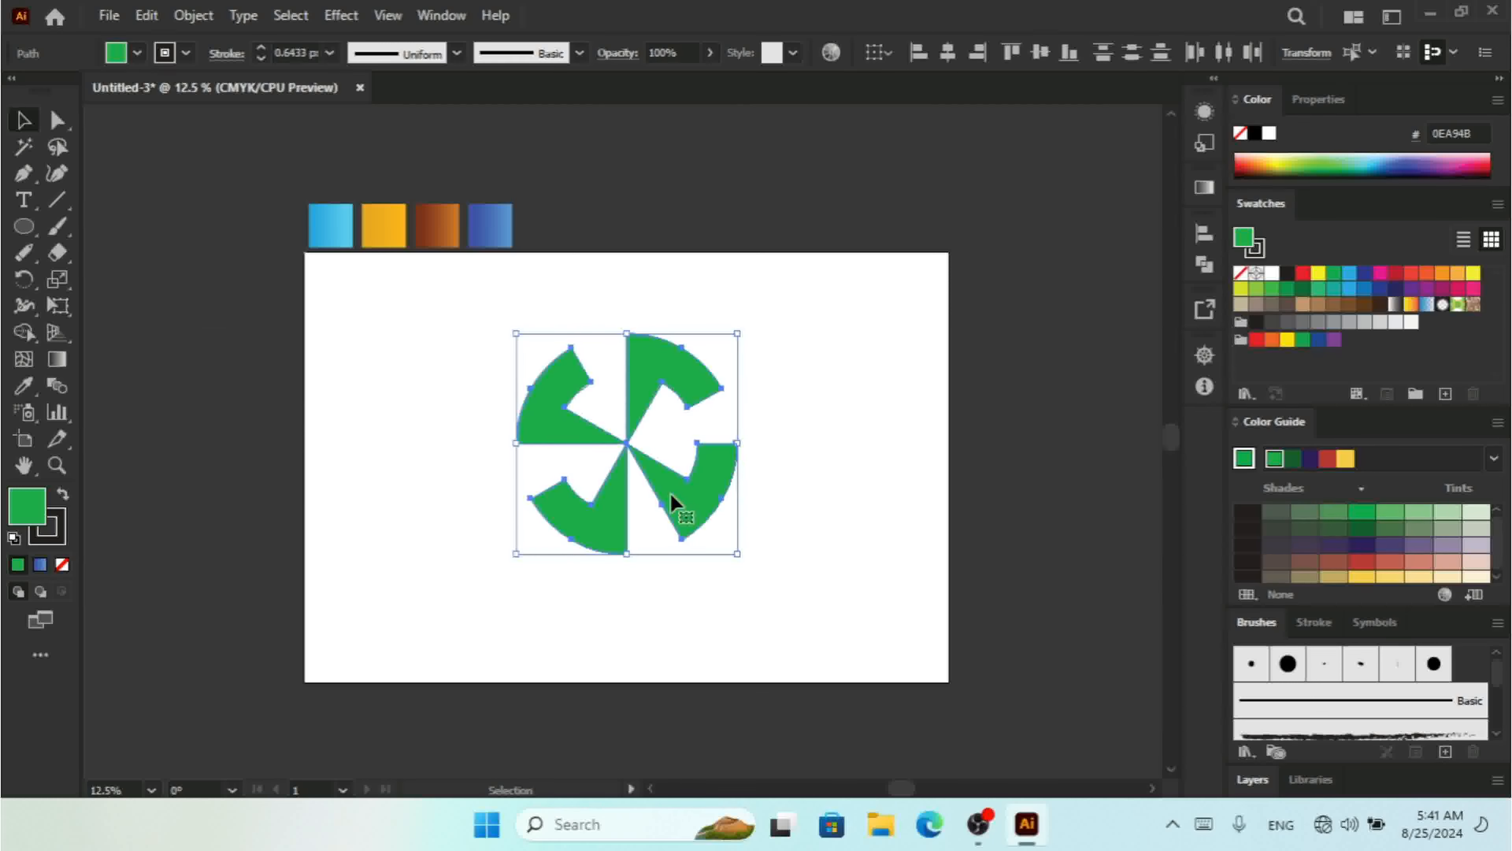
click(260, 59)
click(773, 409)
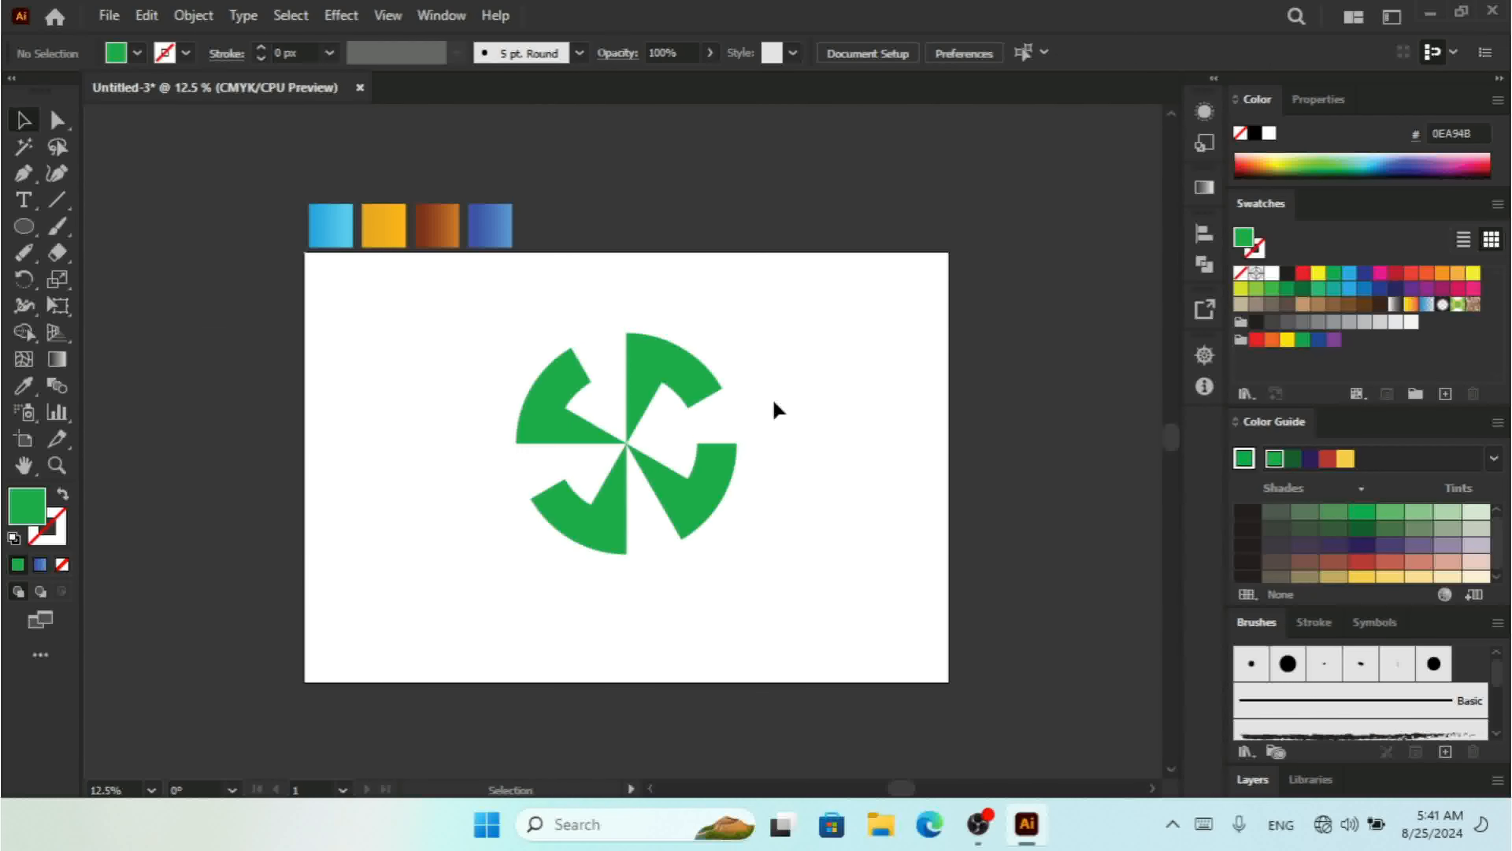
Step: Apply the light blue gradient of the first sample square to the upper-left blade with the Eyedropper
click(565, 439)
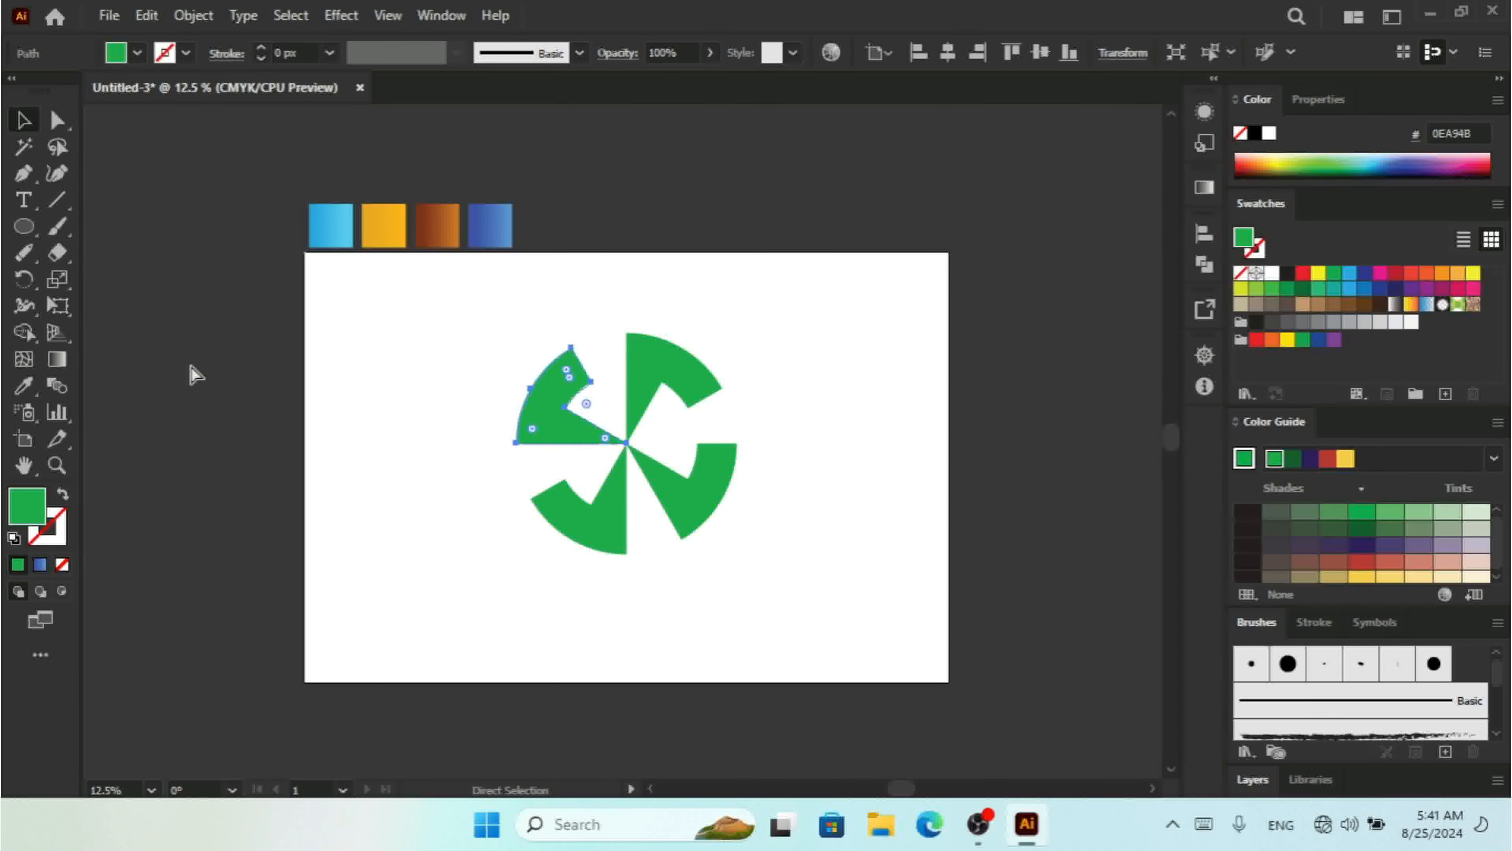
key(ctrl+plus)
click(23, 385)
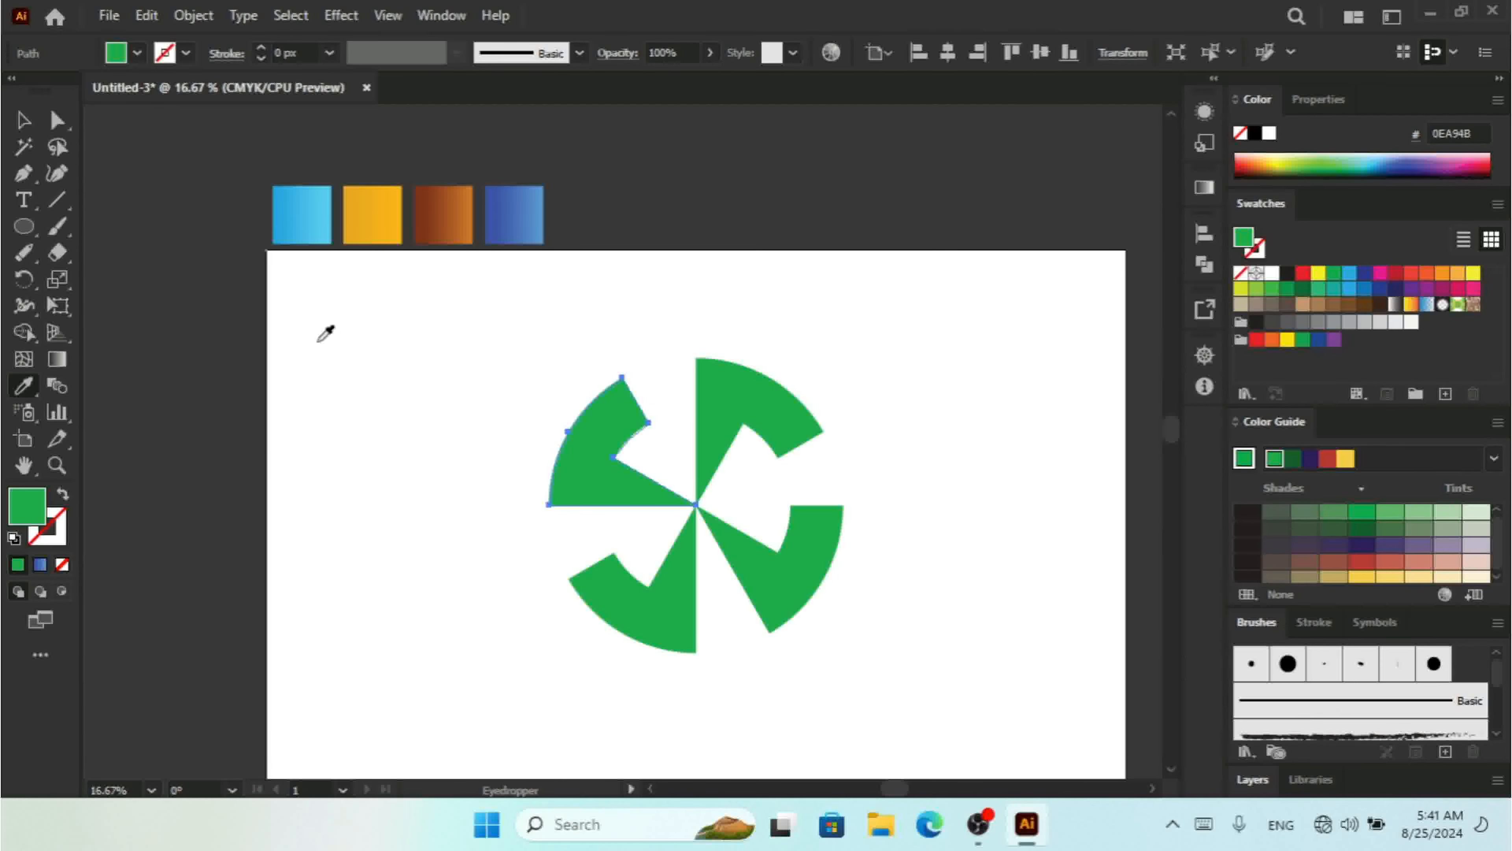
click(308, 223)
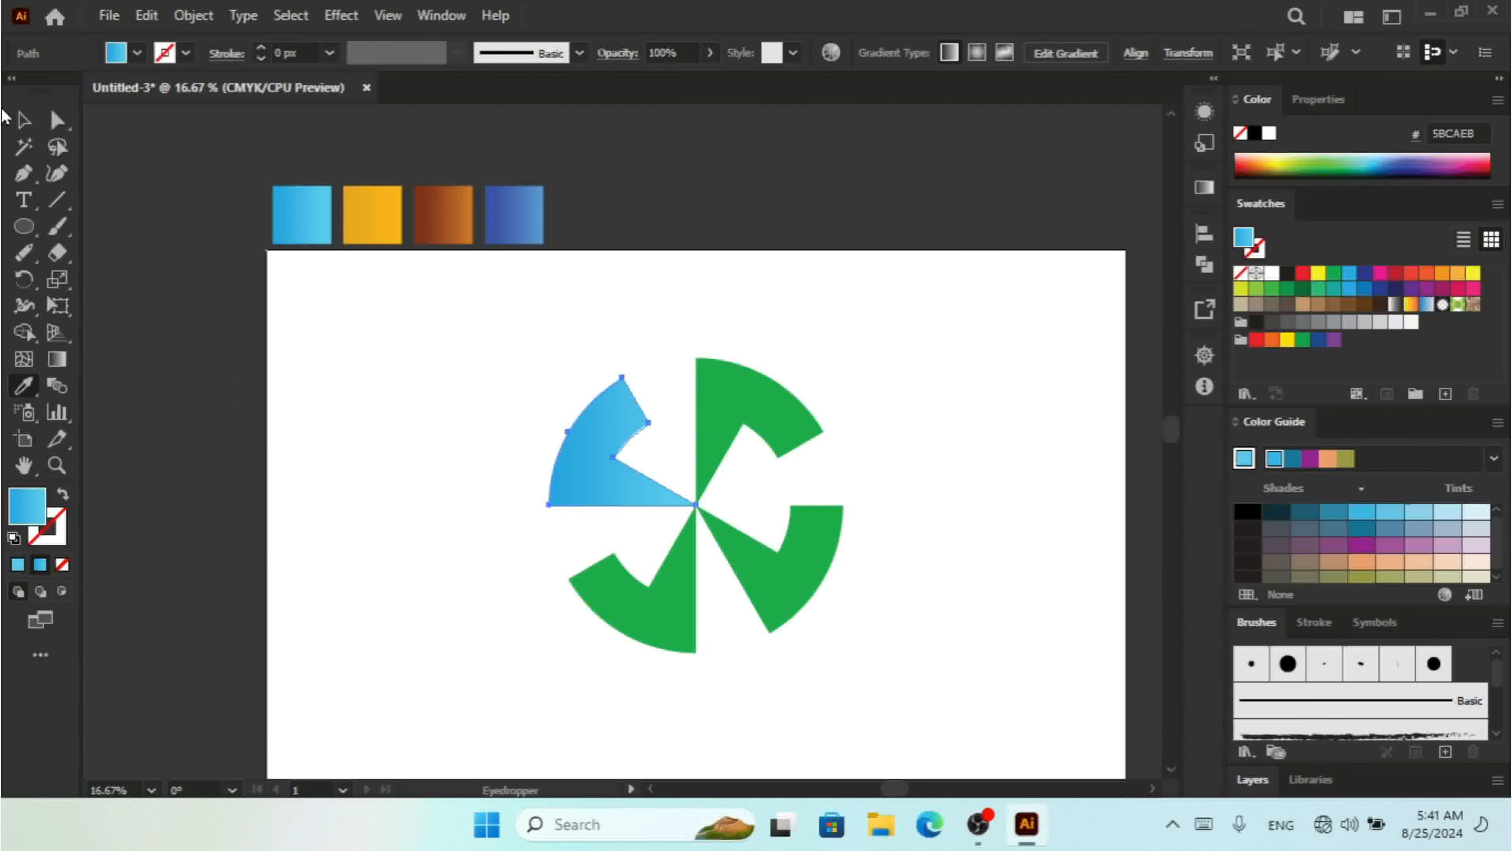
click(24, 120)
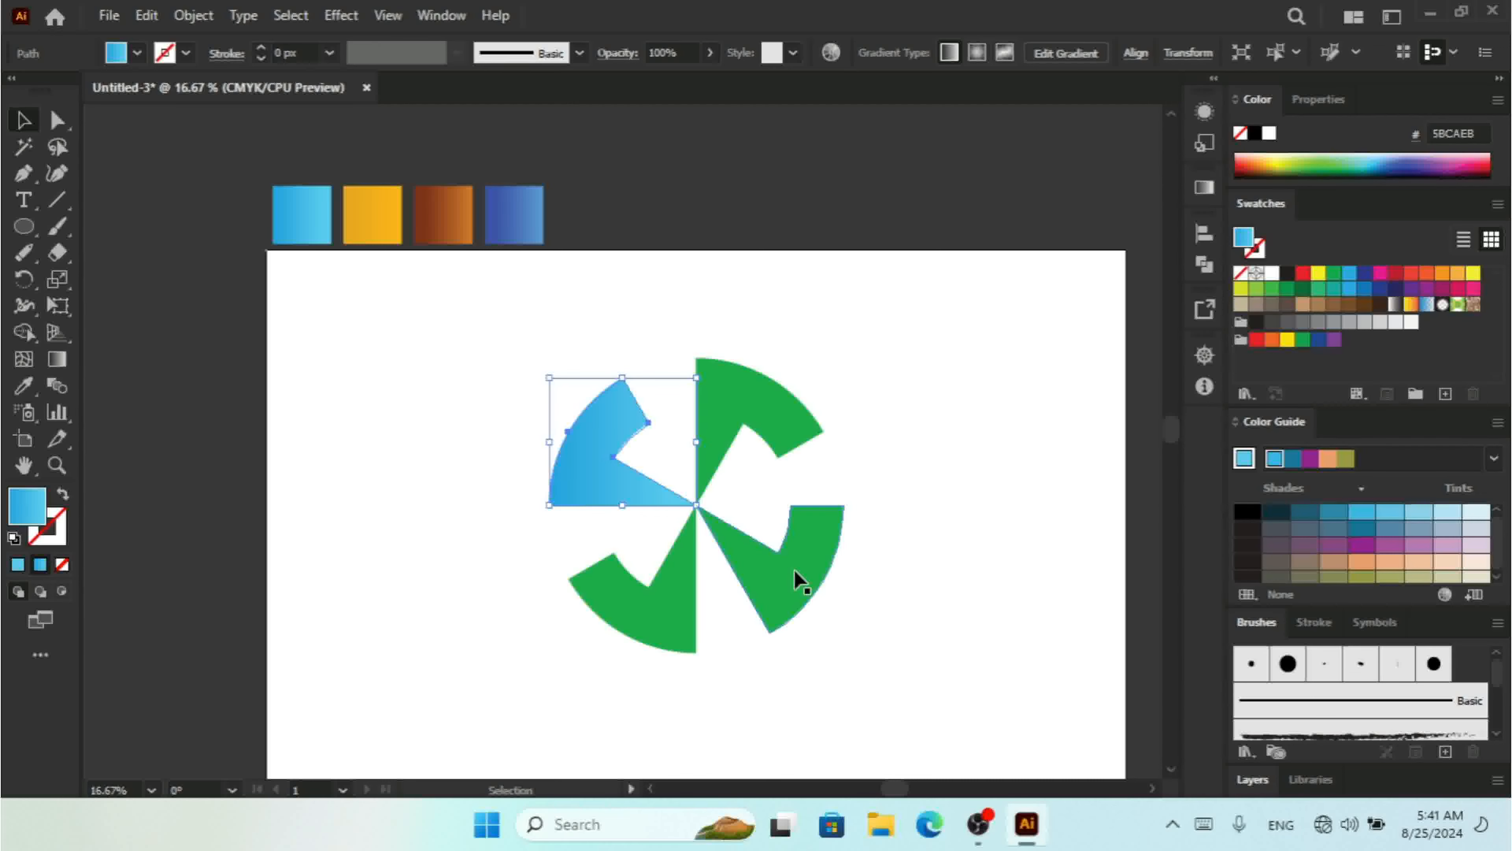
Step: Apply the dark blue gradient of the fourth sample square to the lower-right blade with the Eyedropper
click(800, 581)
click(23, 386)
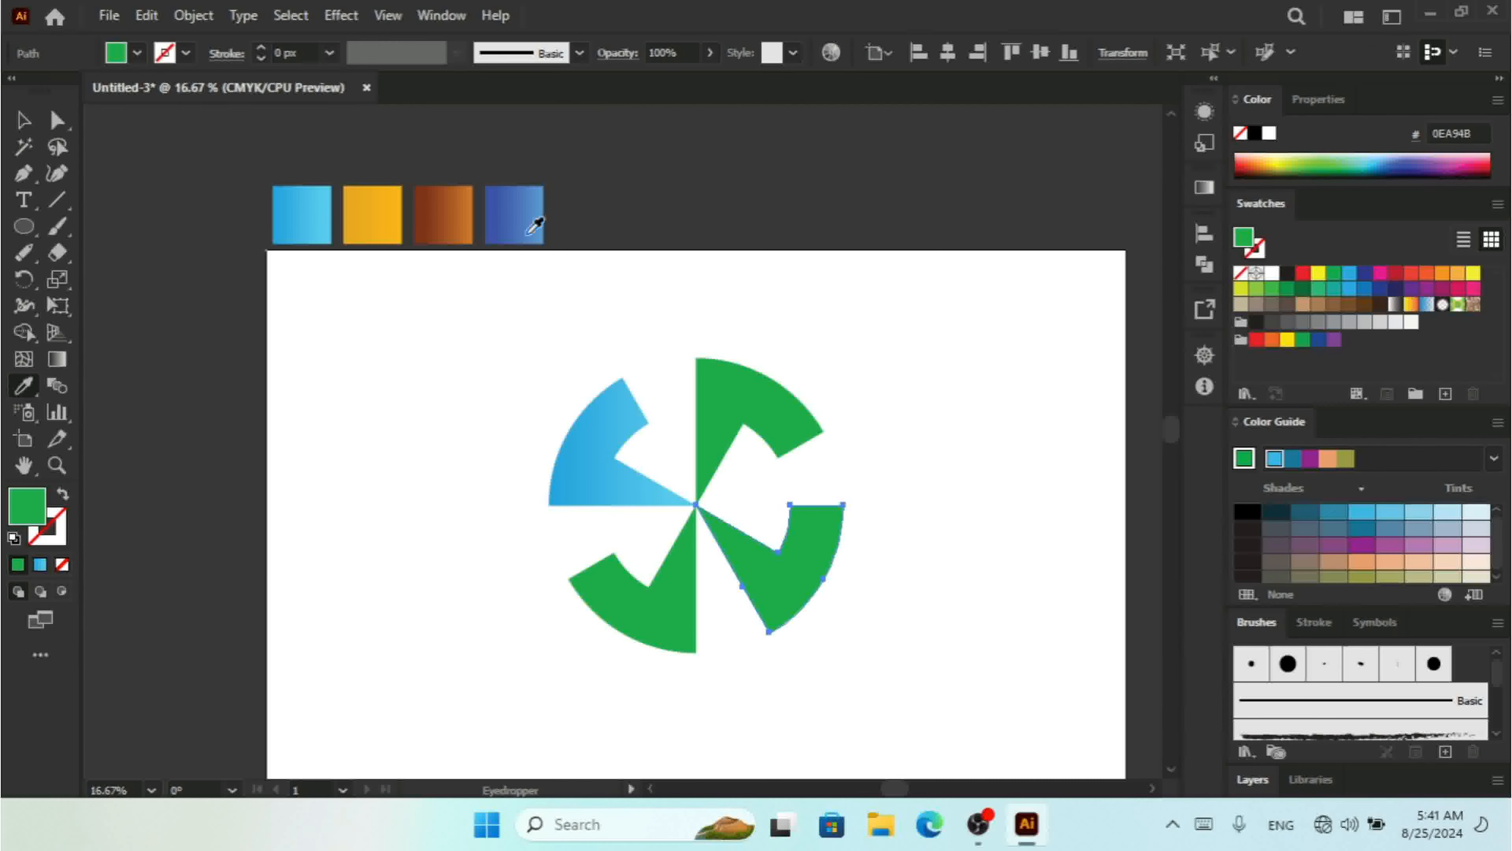
click(490, 236)
click(24, 120)
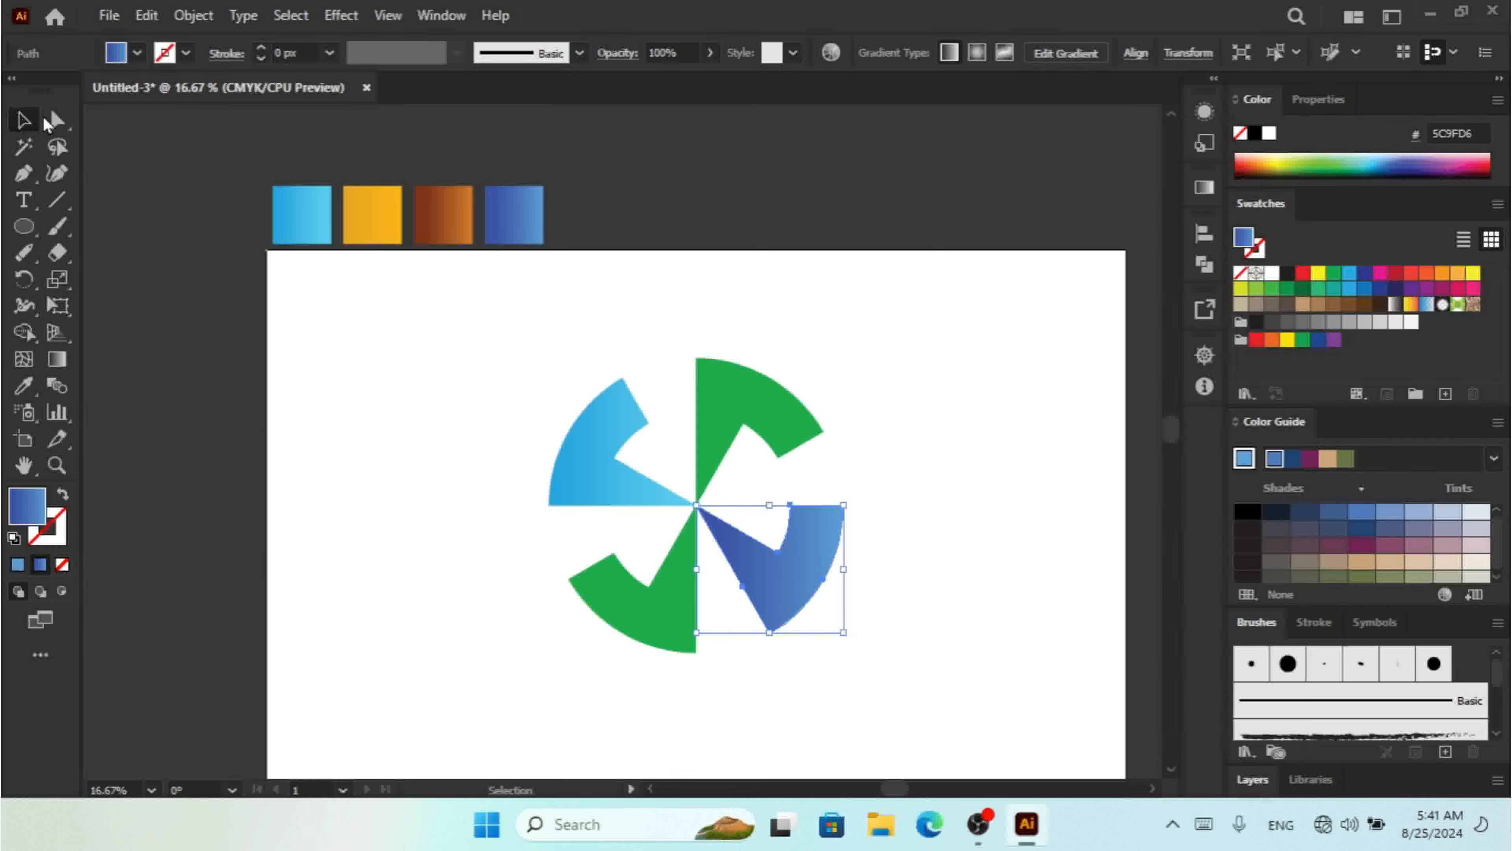
Step: Apply the orange-yellow gradient of the second sample square to the upper-right blade with the Eyedropper
click(719, 375)
click(24, 386)
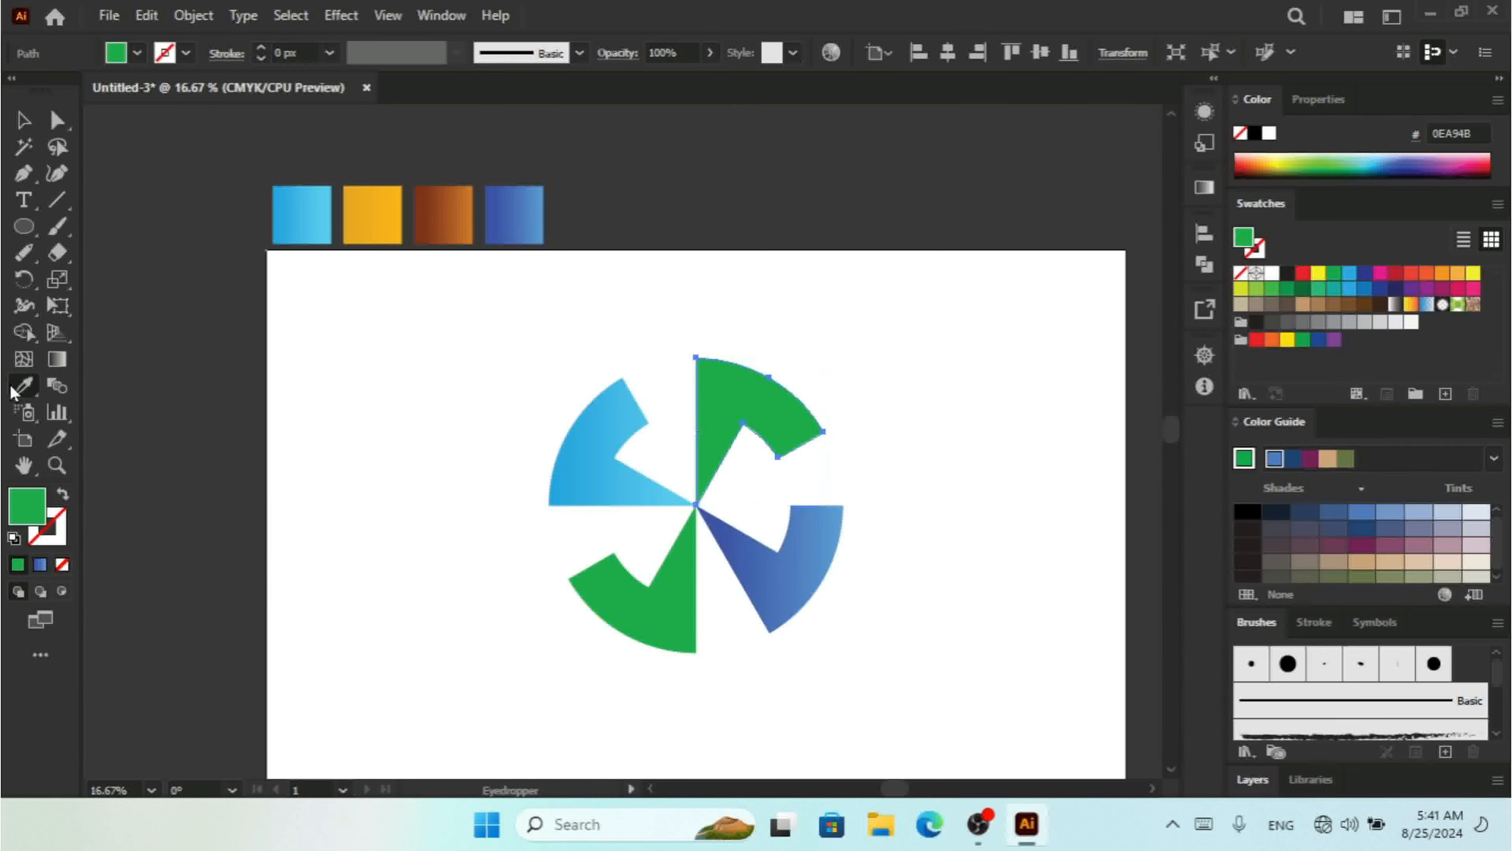
click(371, 215)
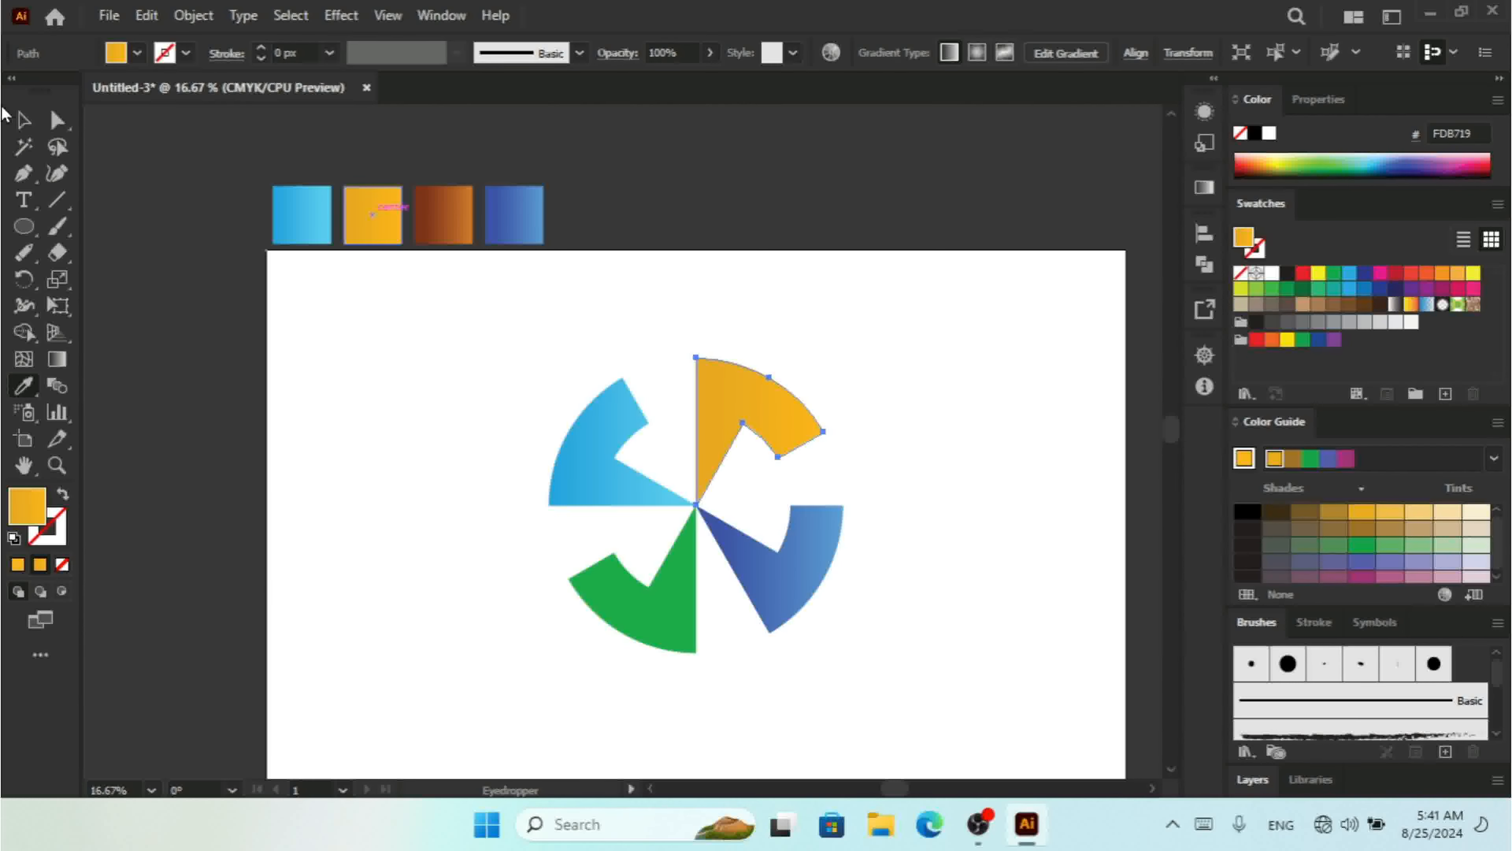
click(23, 121)
Step: Apply the brown-orange gradient of the third sample square to the lower-left green blade with the Eyedropper
click(646, 592)
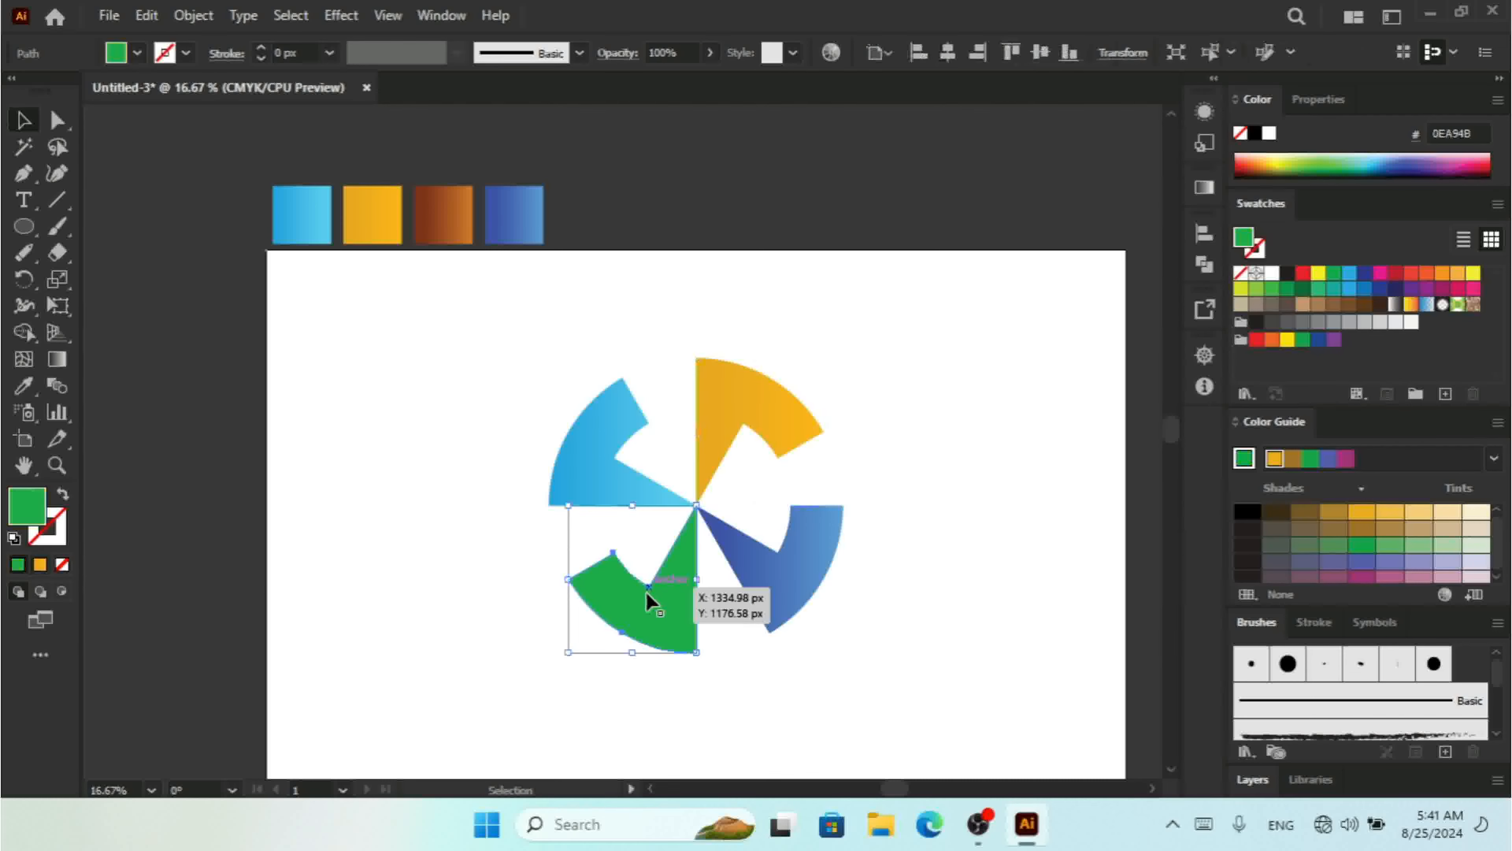
click(23, 385)
click(454, 209)
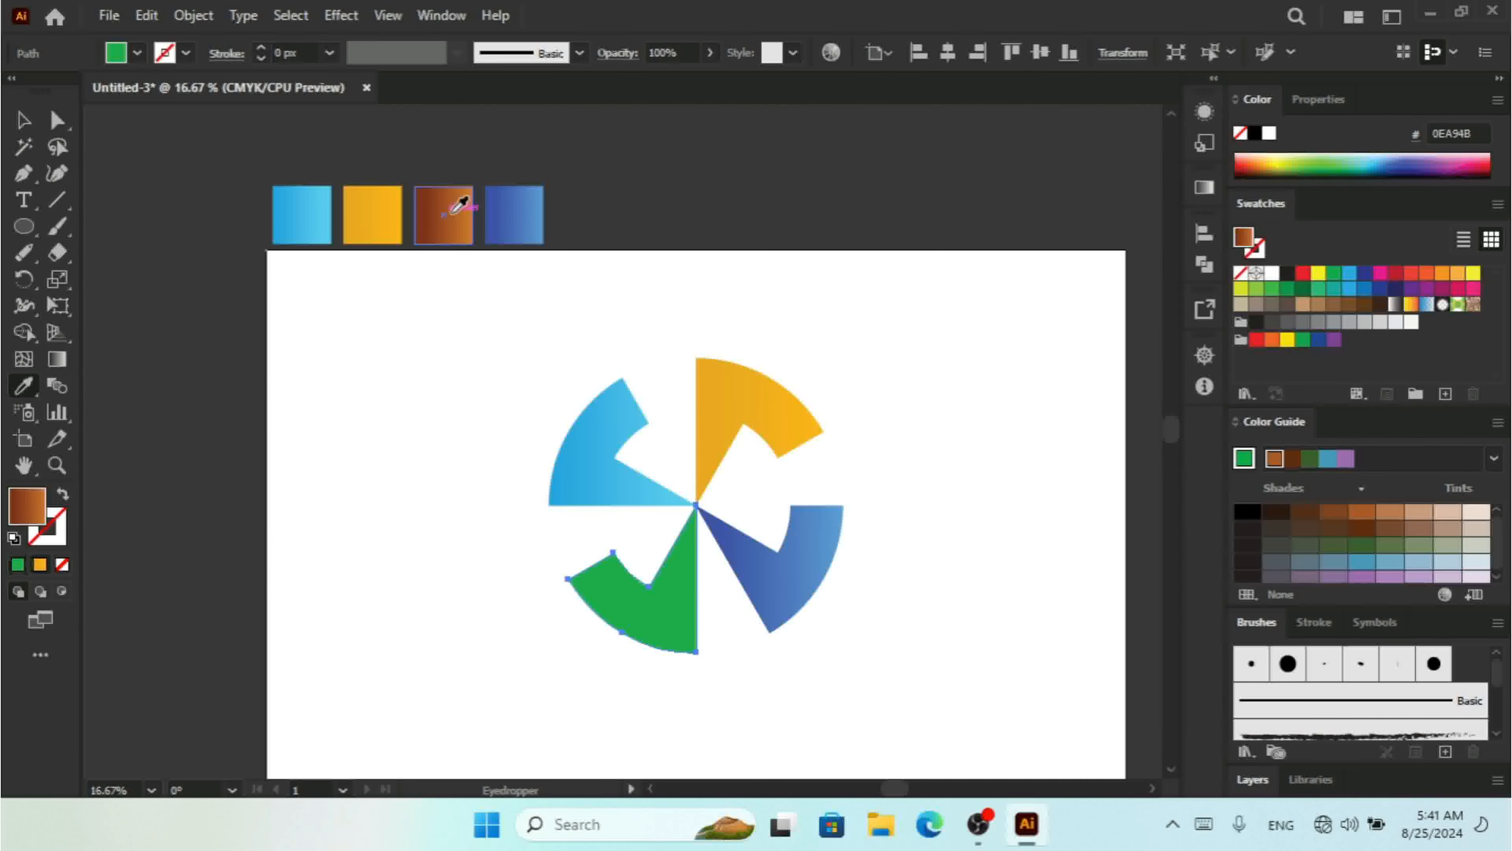
click(23, 120)
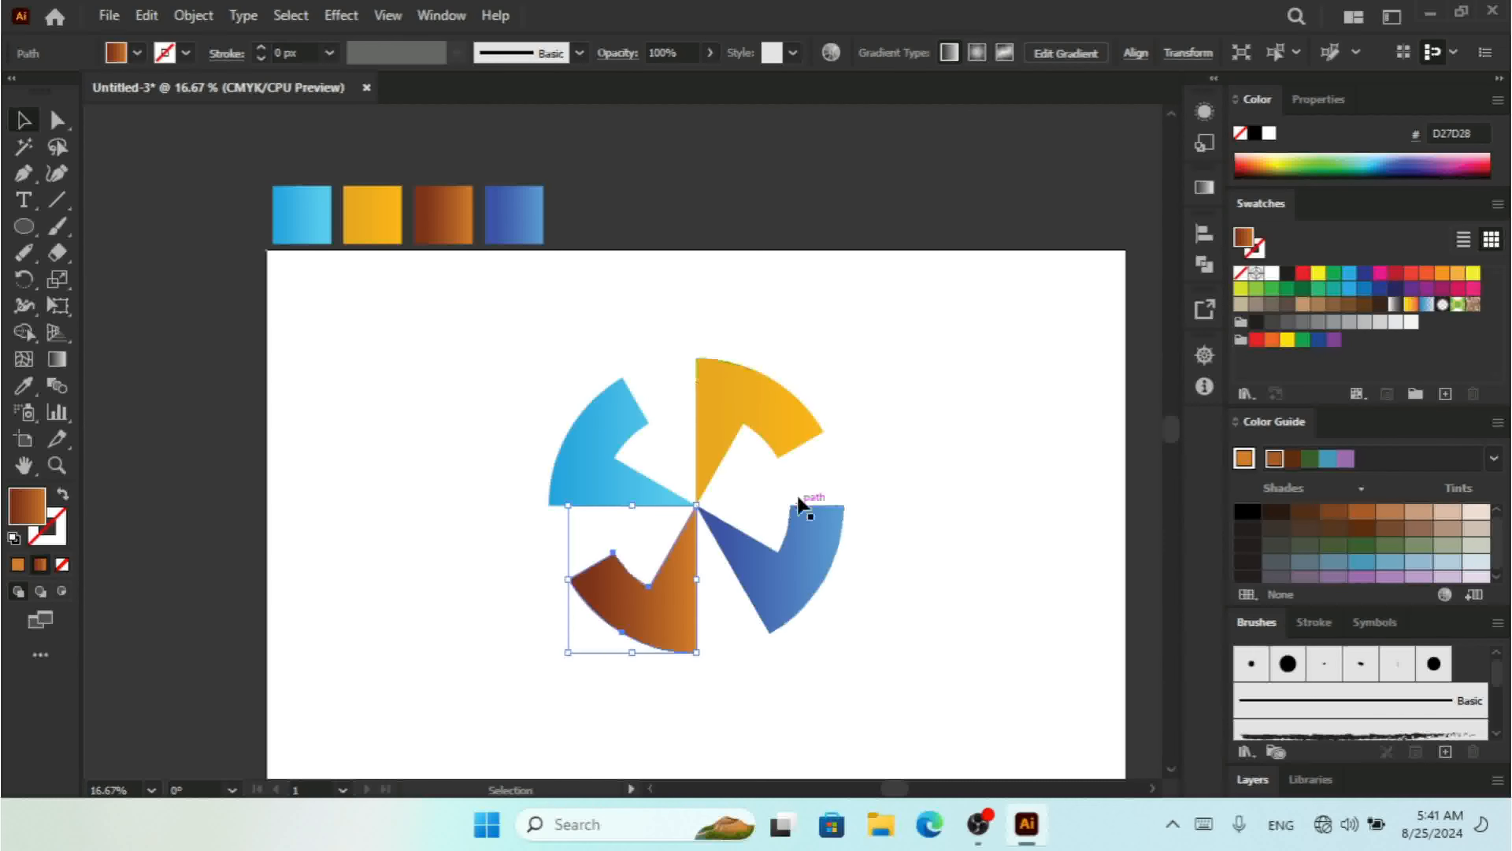
click(932, 507)
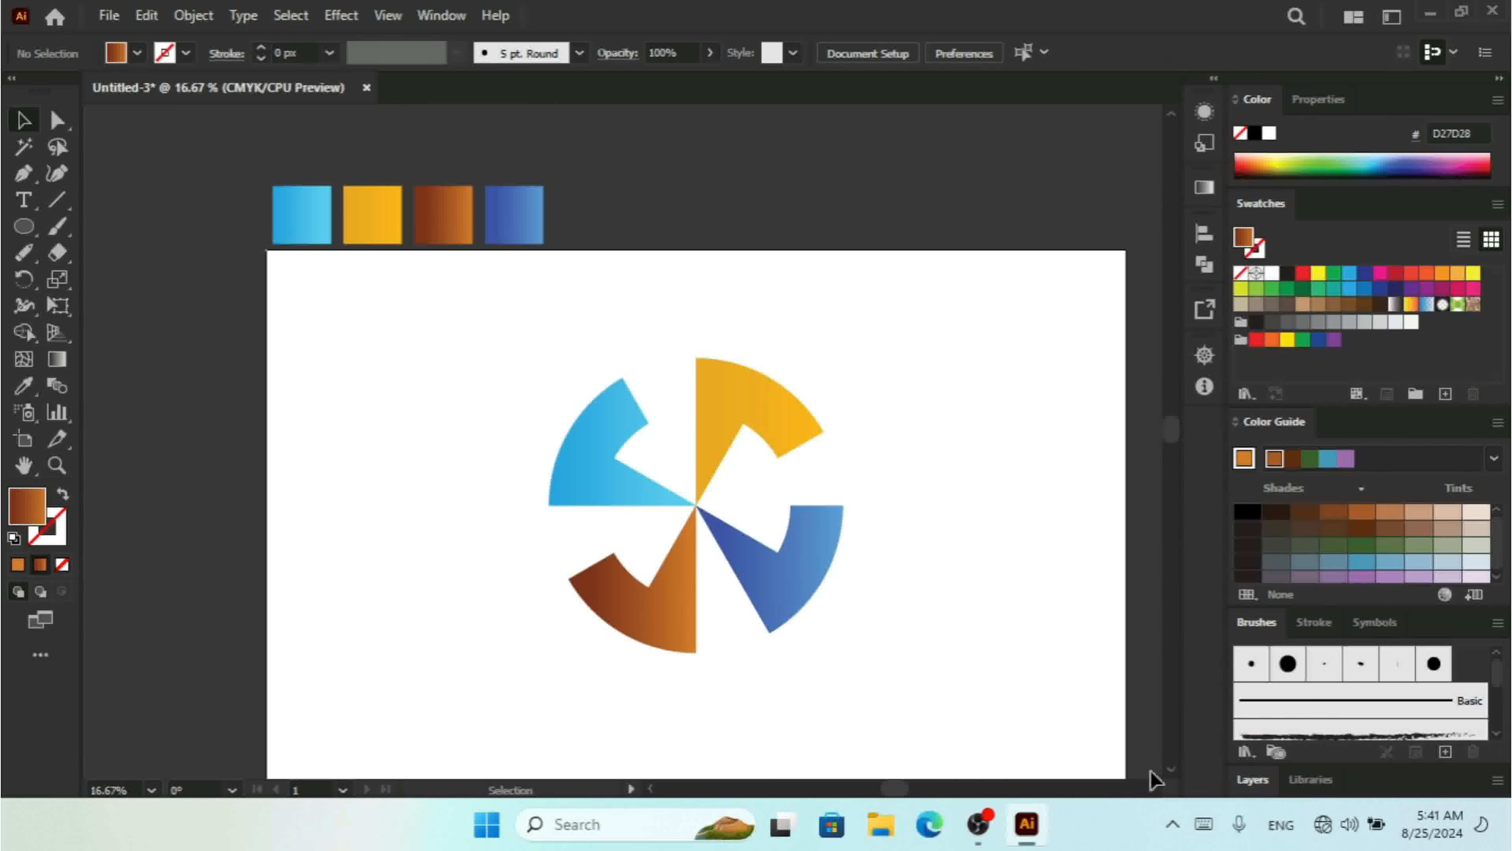
Step: Group the four gradient-coloured blades into one logo
scroll(1168, 773, down, 2)
scroll(1163, 775, right, 2)
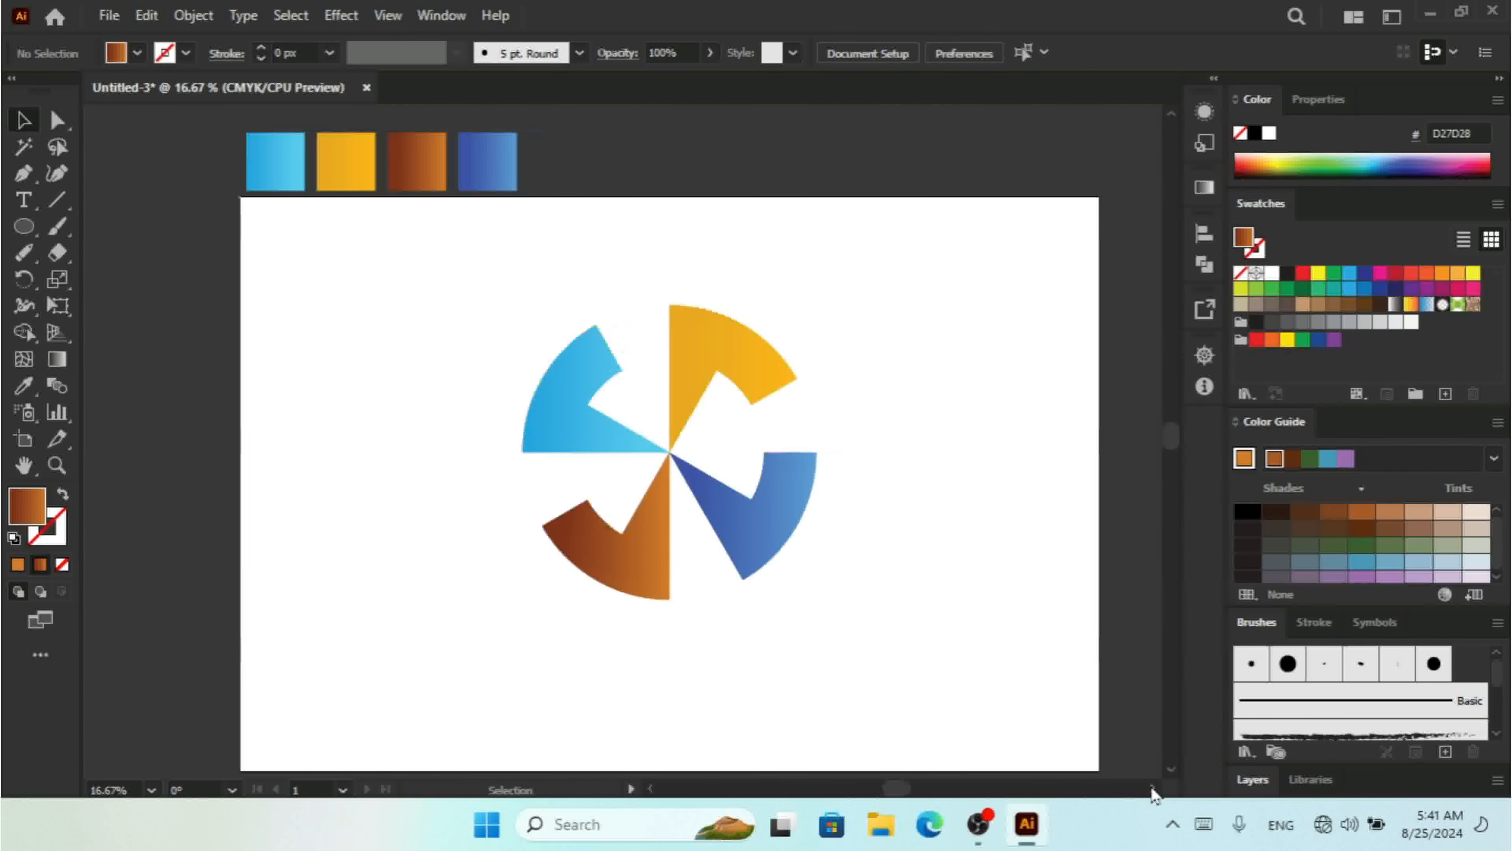
drag(936, 317, 408, 602)
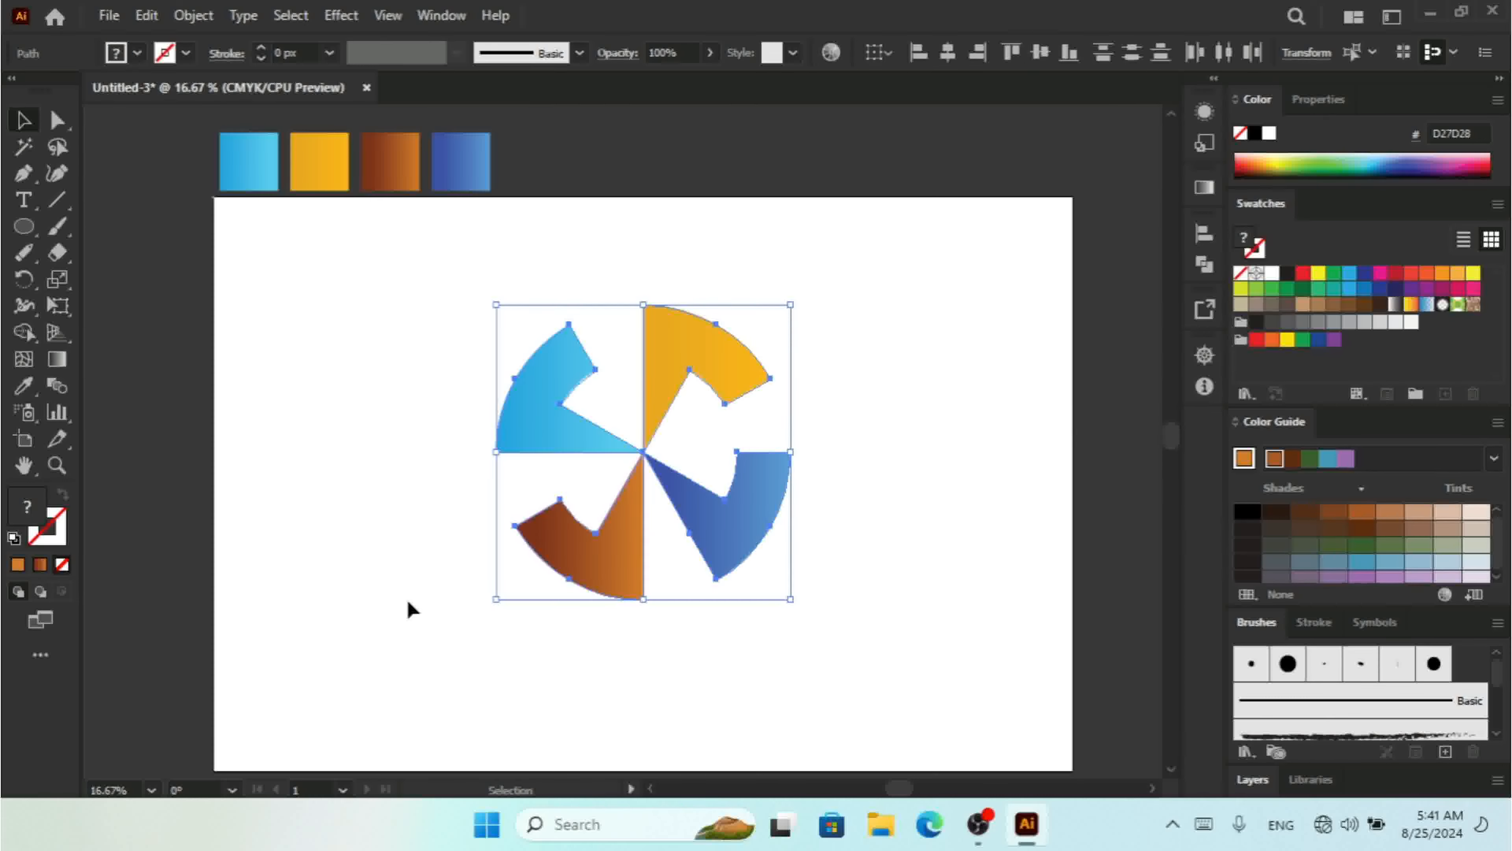
key(ctrl+g)
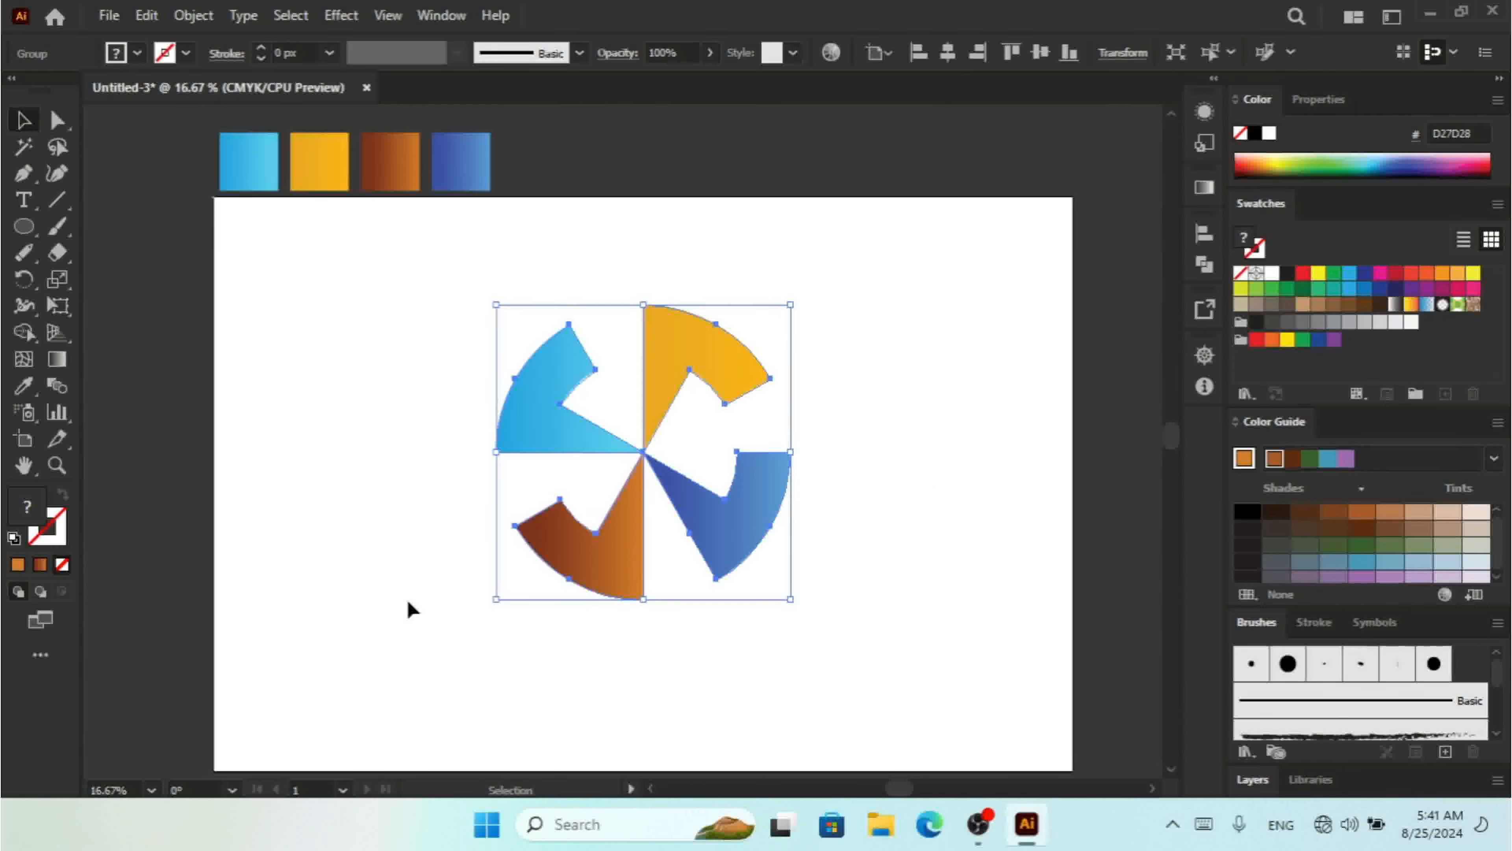
Step: Scale the logo group down proportionally about its centre and centre it vertically on the artboard
drag(792, 599, 739, 546)
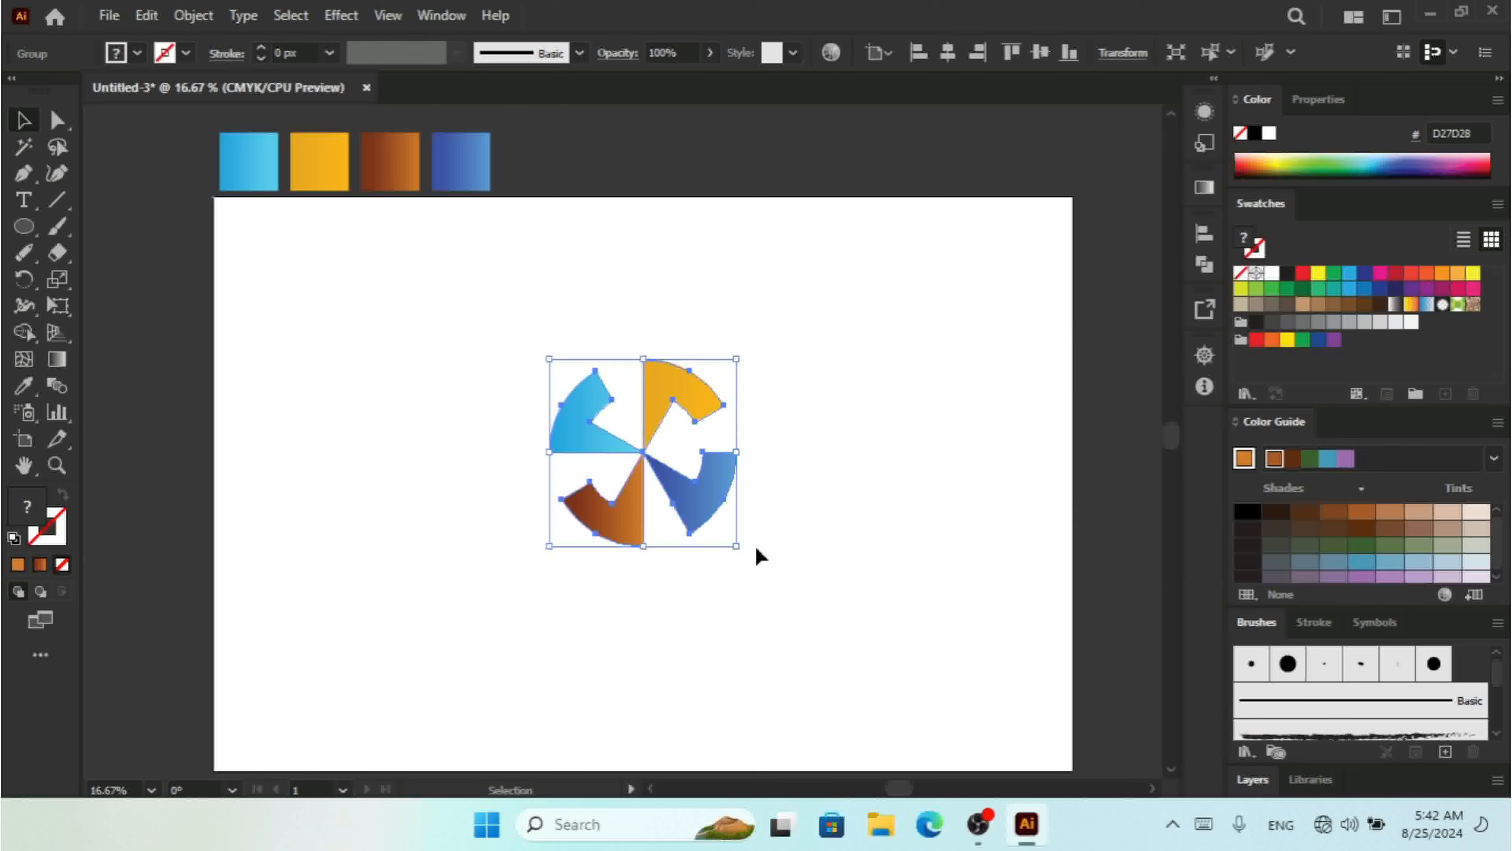
click(1042, 55)
click(964, 503)
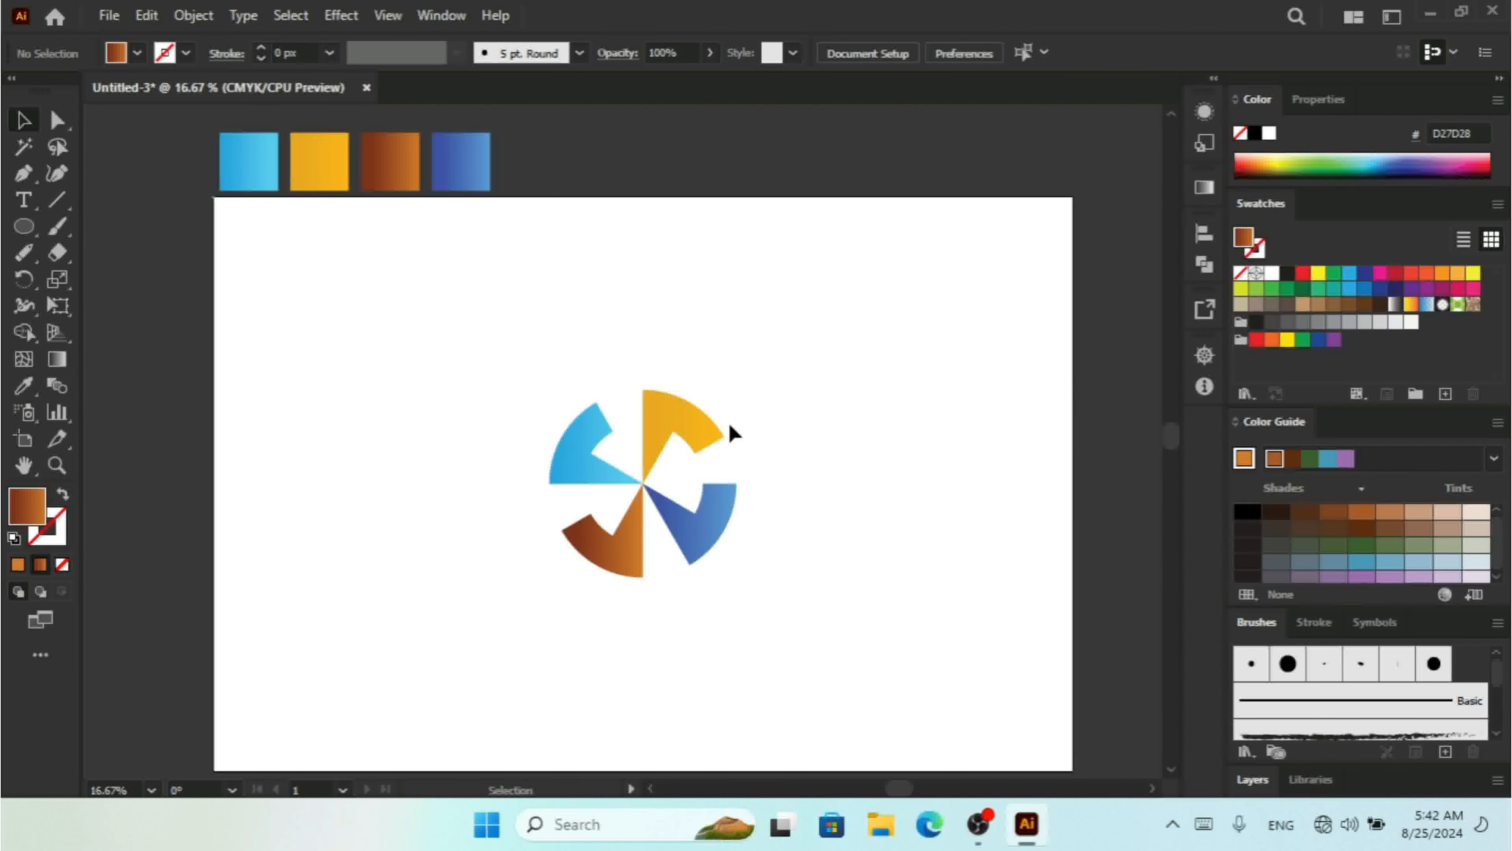
Step: Lay out the logo and a duplicate side by side on the artboard and ungroup the right-hand copy
drag(839, 363, 469, 638)
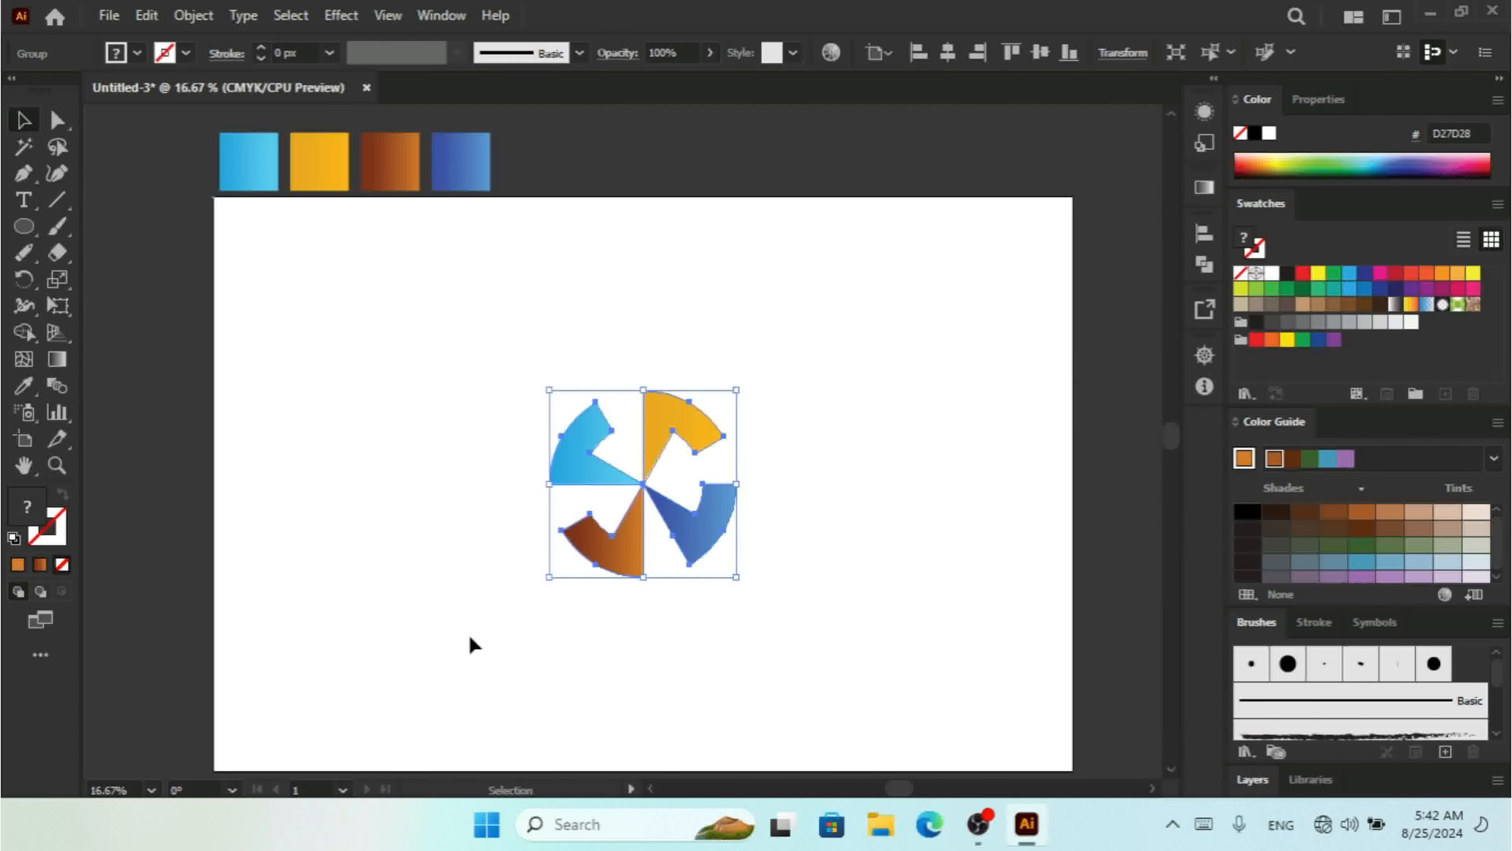
drag(654, 573, 871, 540)
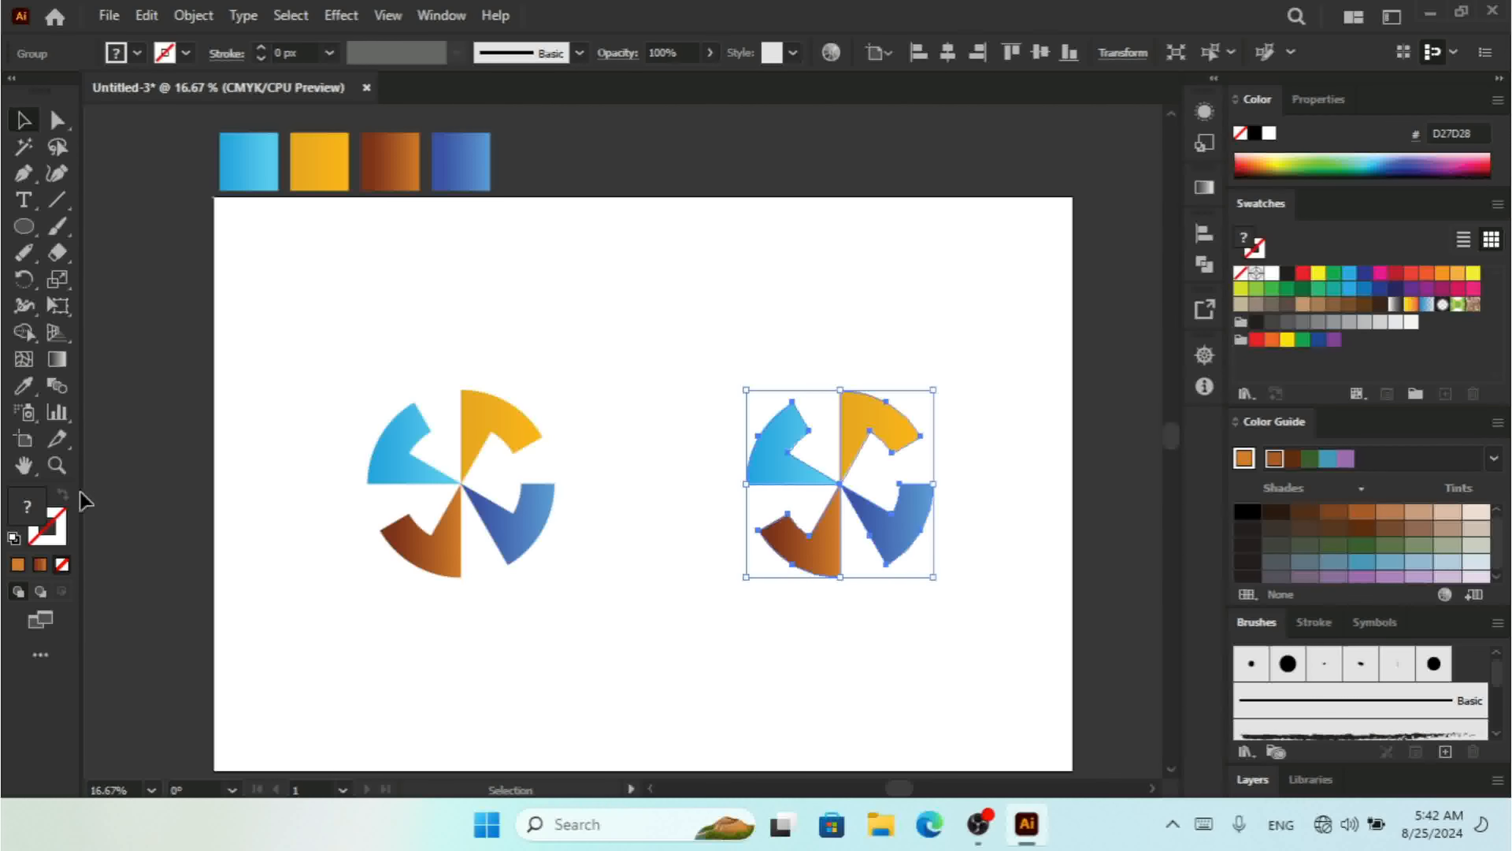
right_click(871, 410)
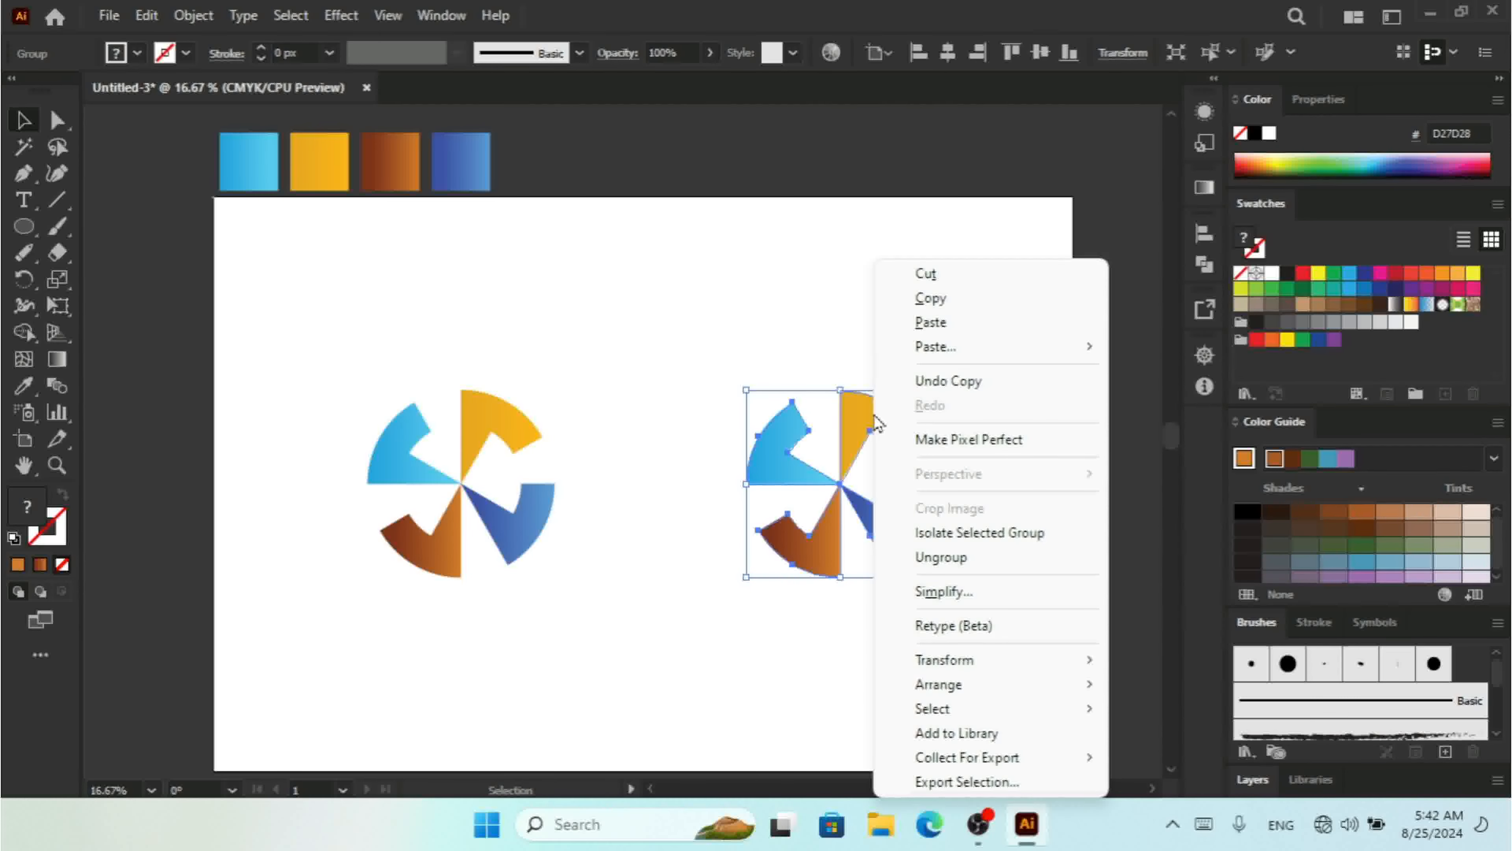
click(804, 324)
click(804, 324)
click(866, 426)
right_click(867, 427)
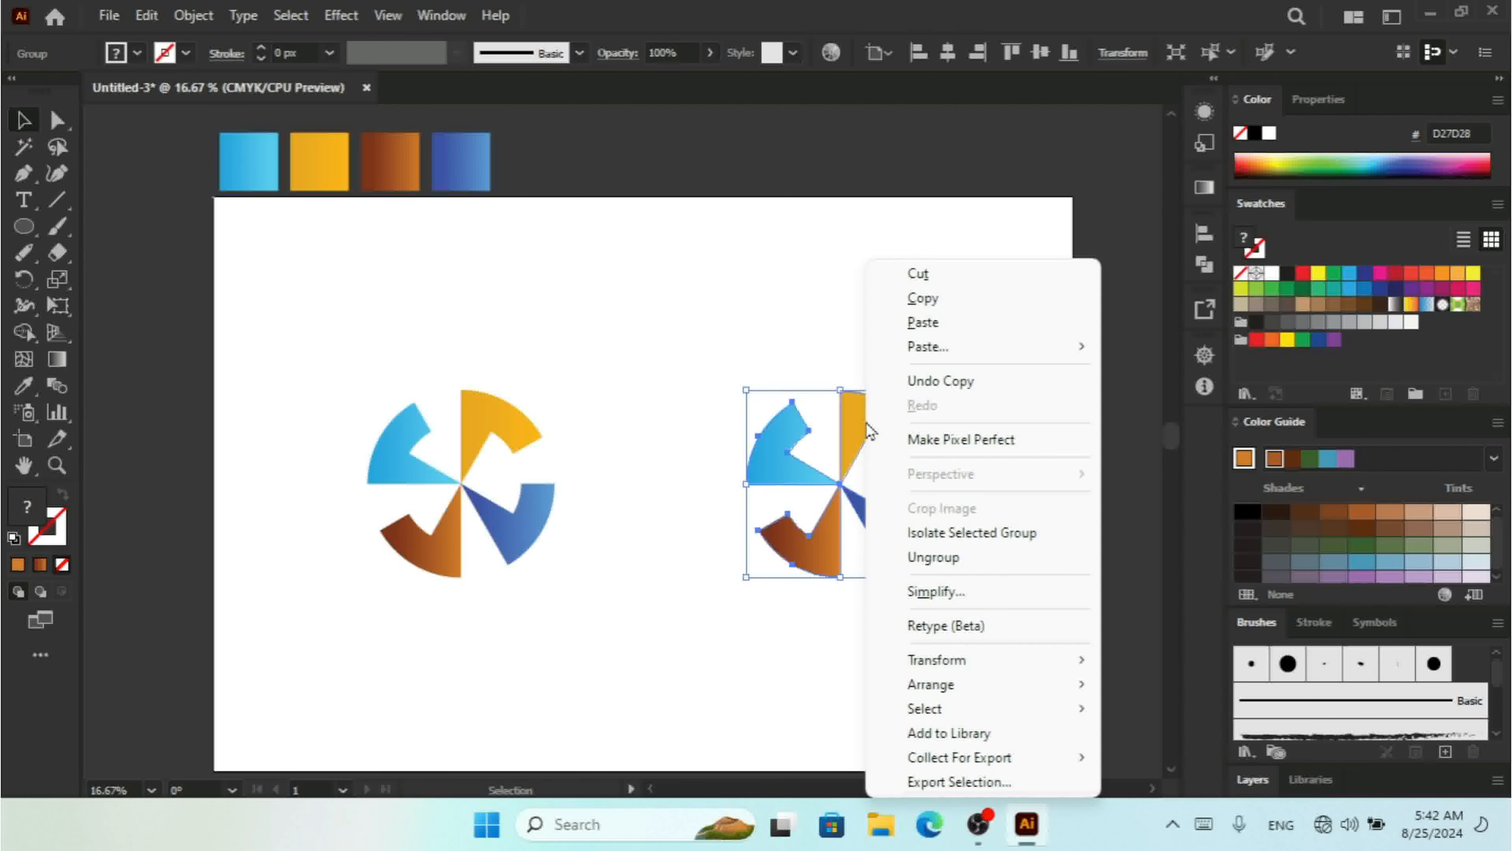
click(919, 557)
click(887, 608)
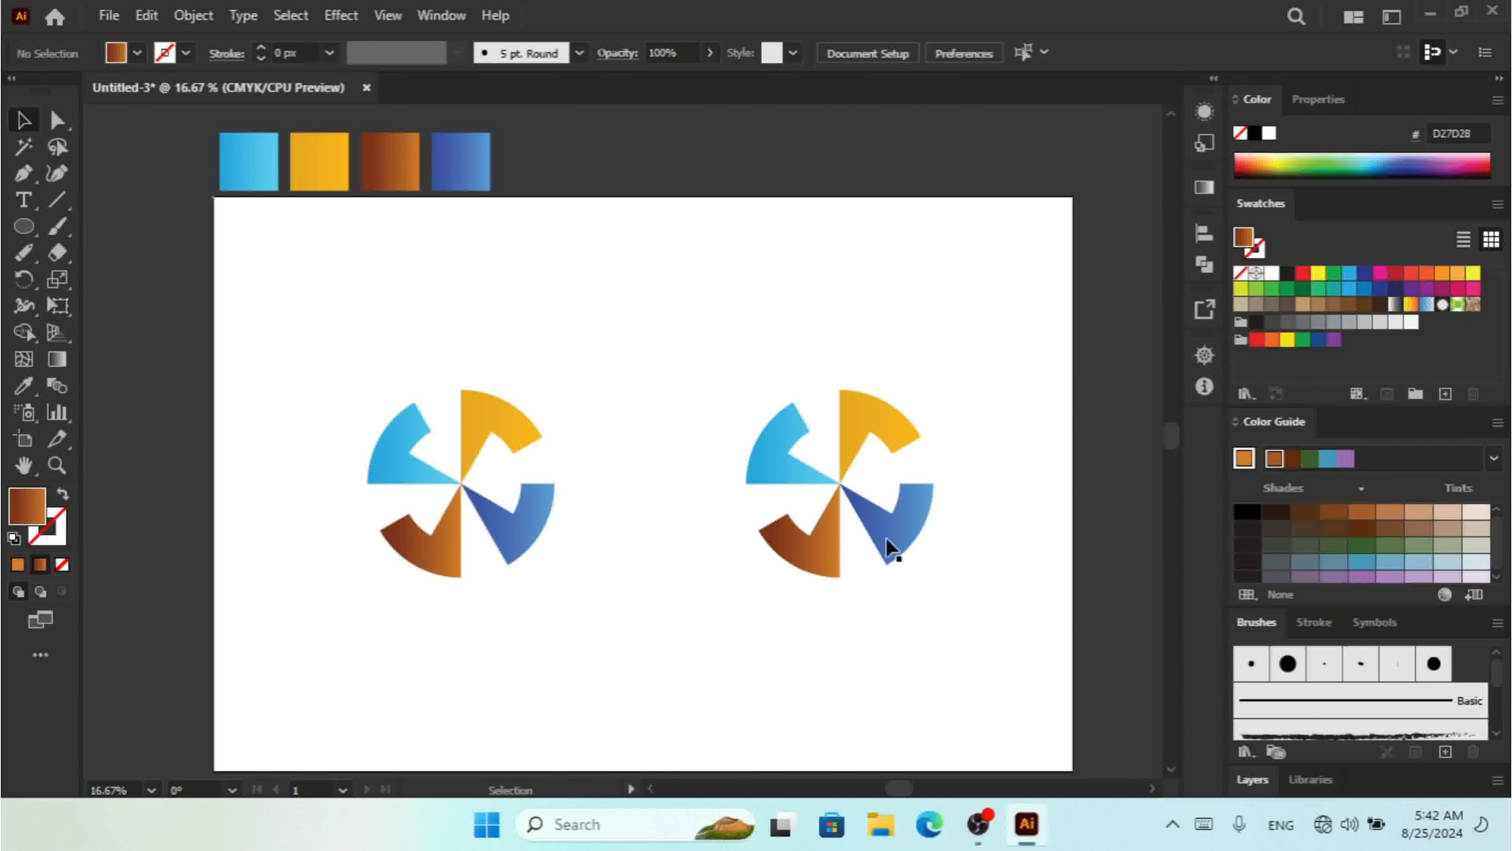
Step: Swap fill and stroke on the right copy's lower-right dark blue blade and set its stroke to 4 px
click(887, 536)
click(62, 494)
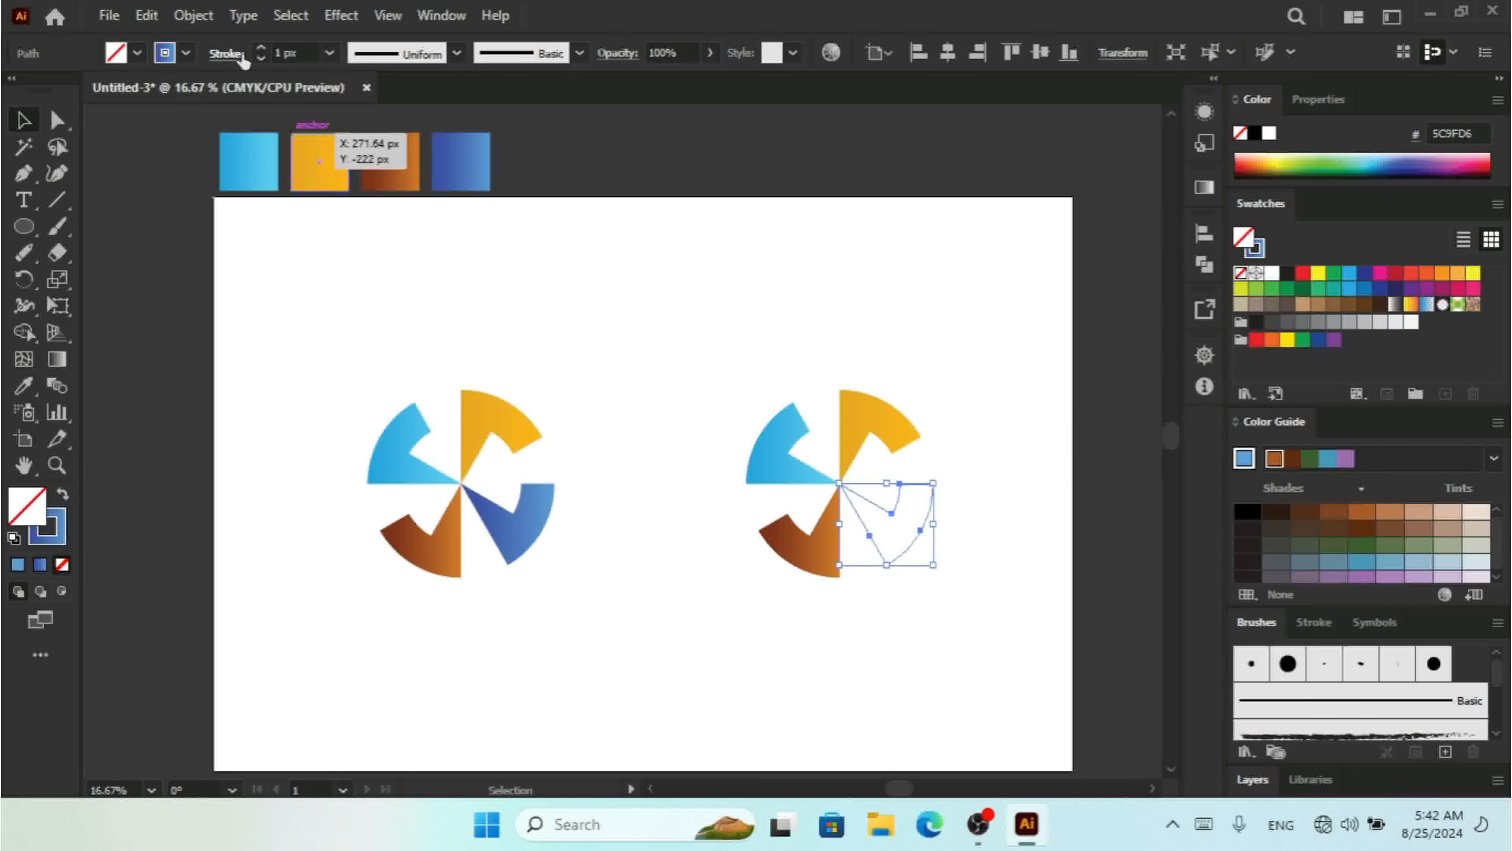
click(298, 52)
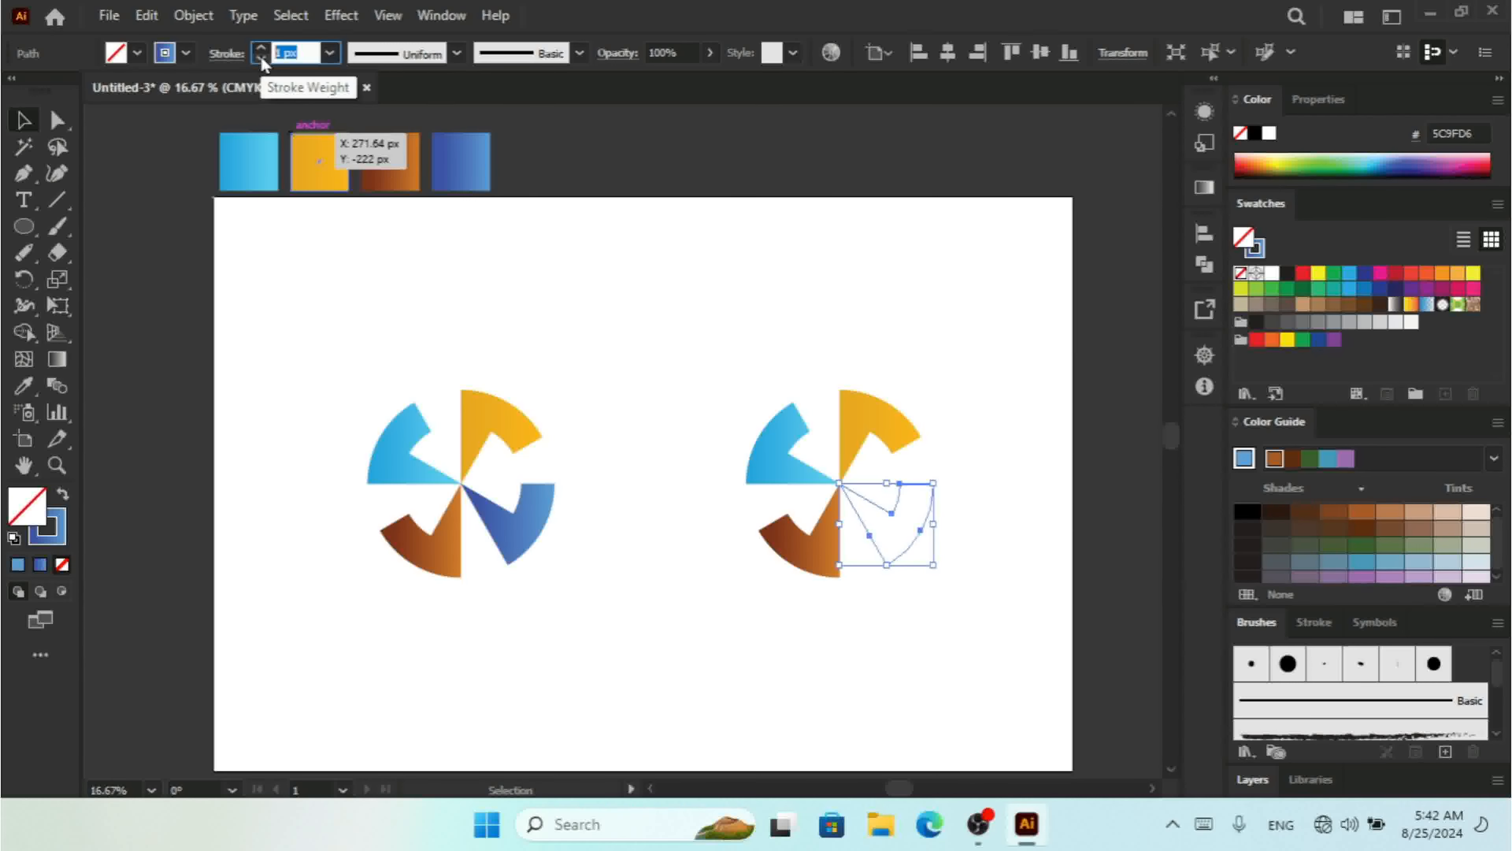
text(4)
key(Return)
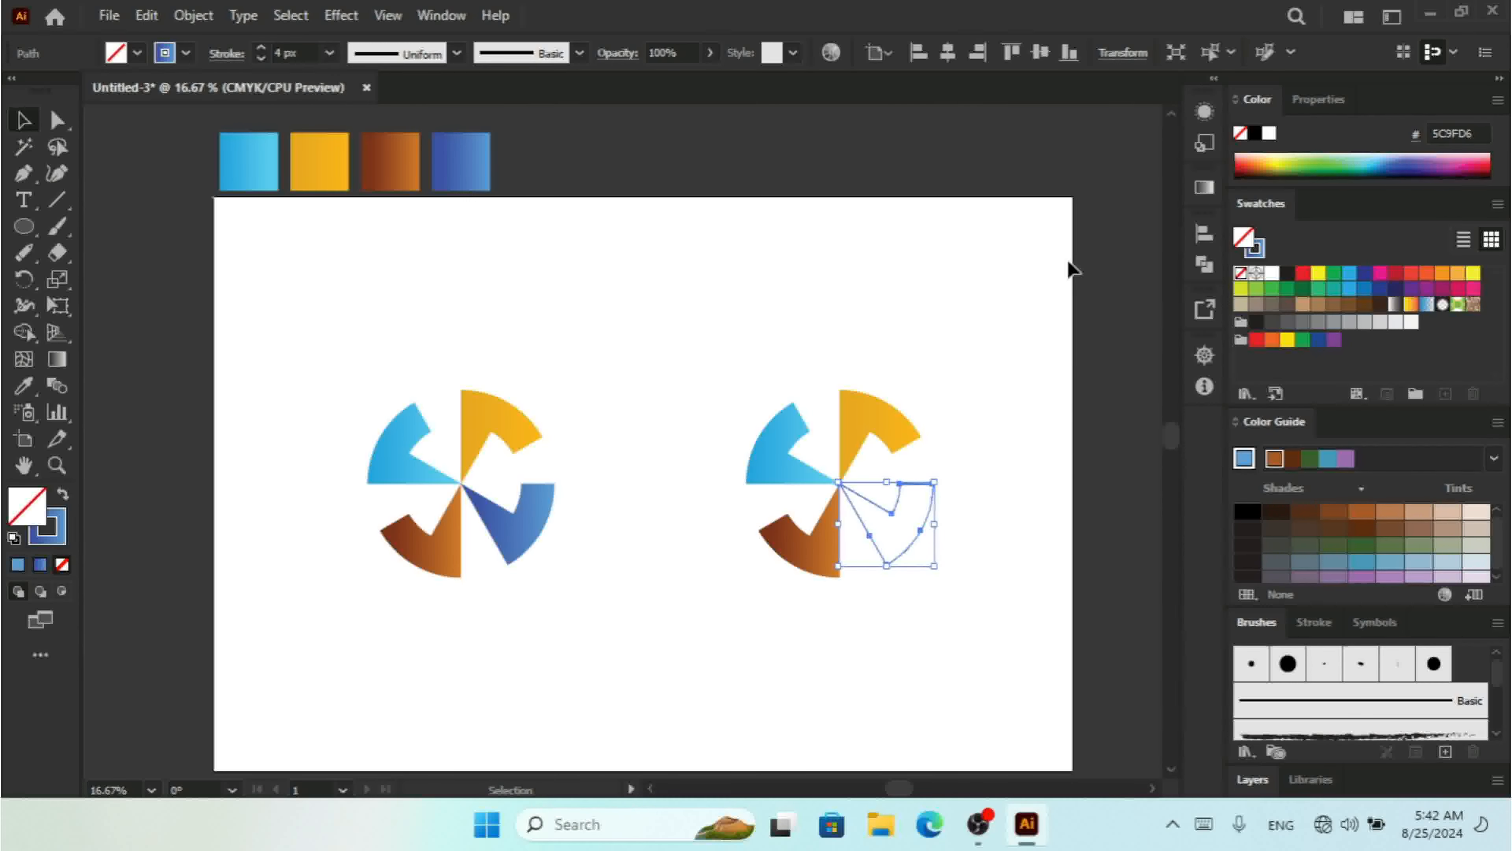
Step: Turn the right copy's upper-right yellow blade into an outline by swapping fill and stroke, with a 4 px stroke
click(887, 413)
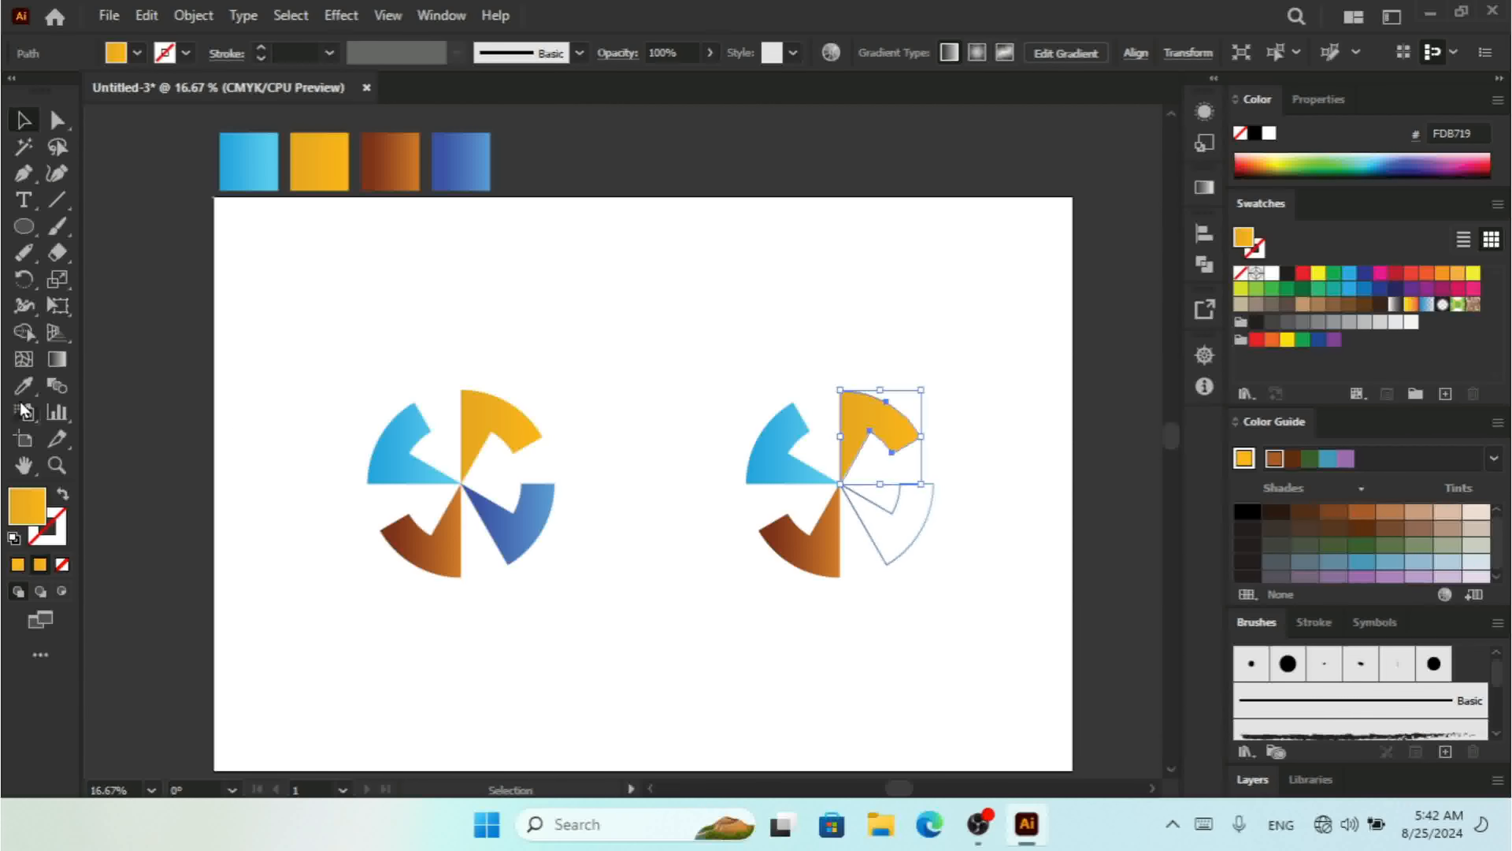
click(62, 495)
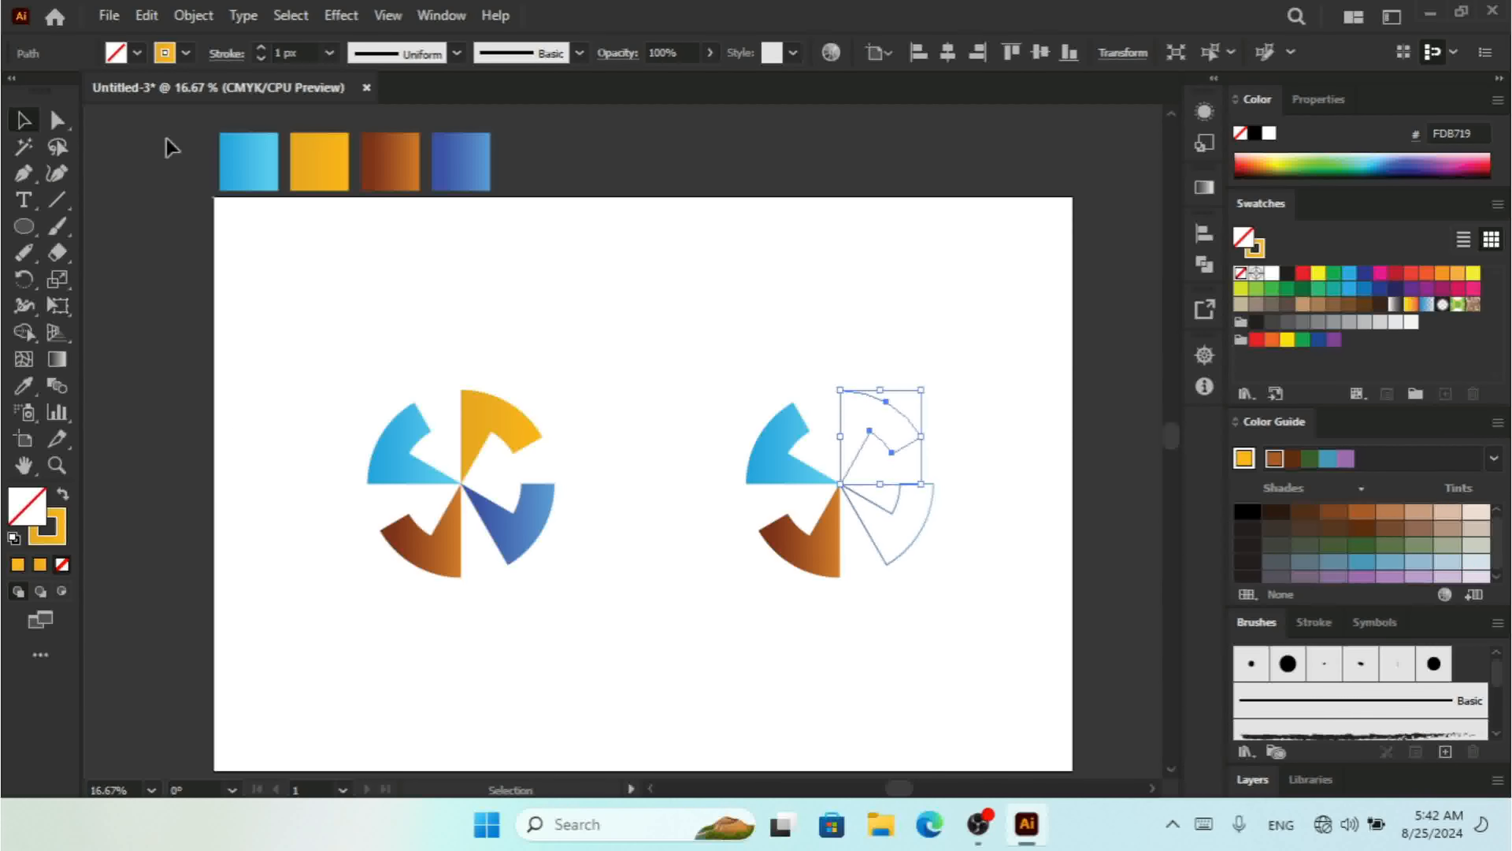
click(301, 52)
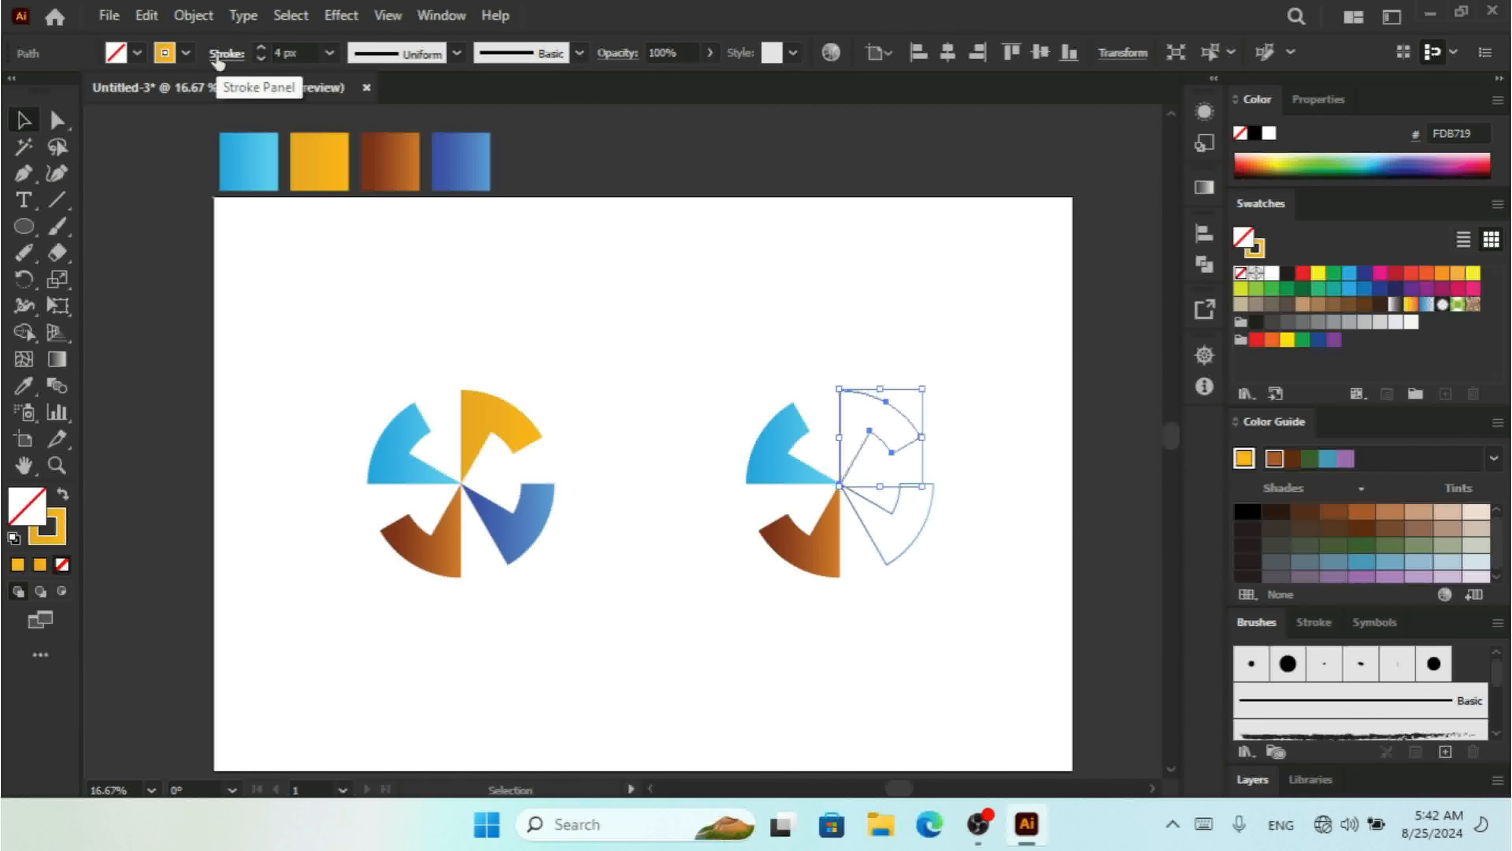
Step: Turn the right copy's upper-left light blue blade into an outline by swapping fill and stroke, with a 4 px stroke
click(766, 476)
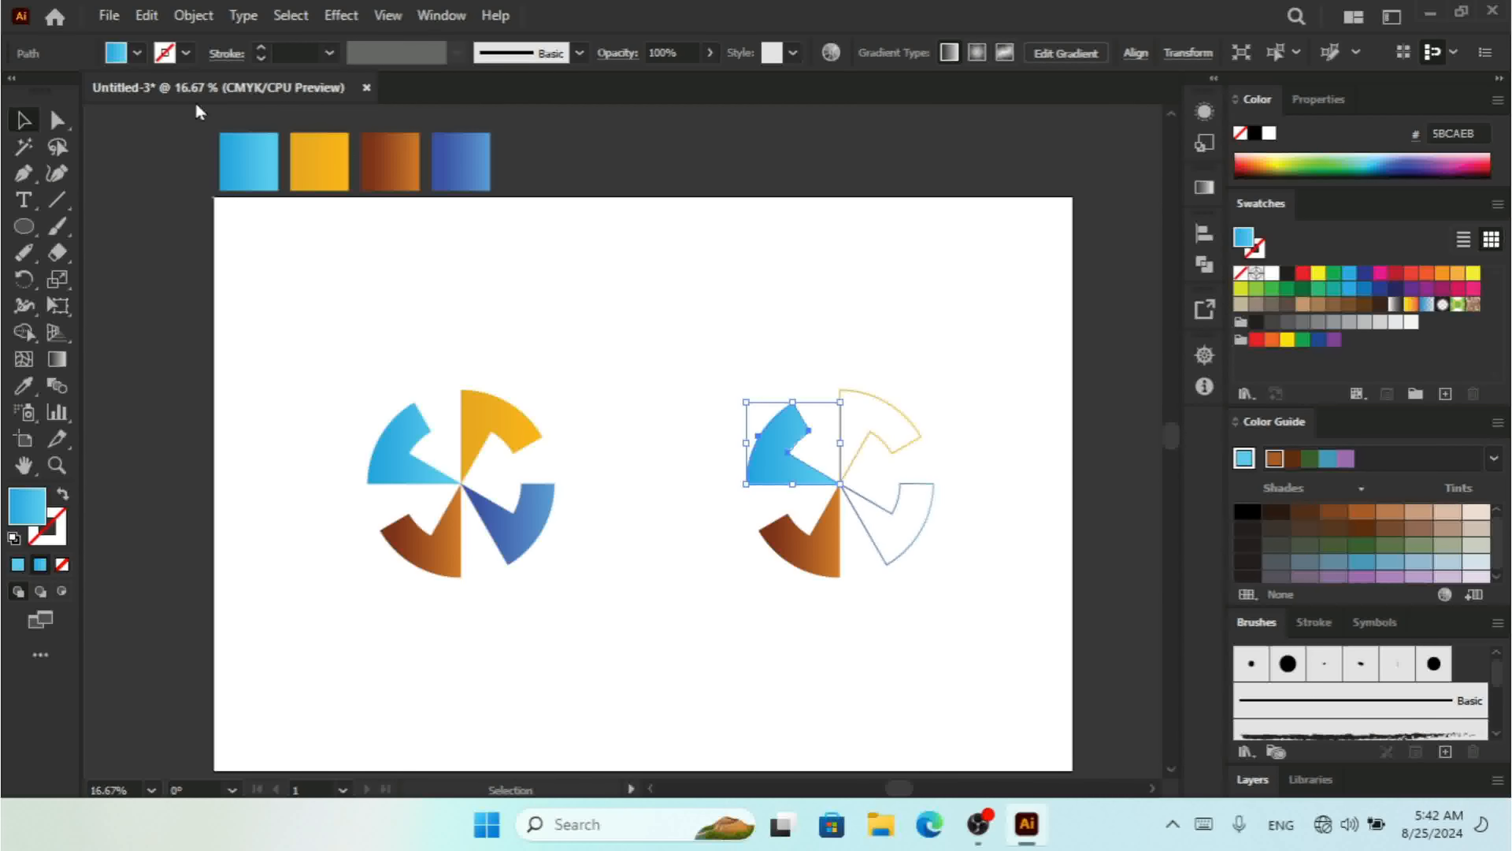
click(61, 499)
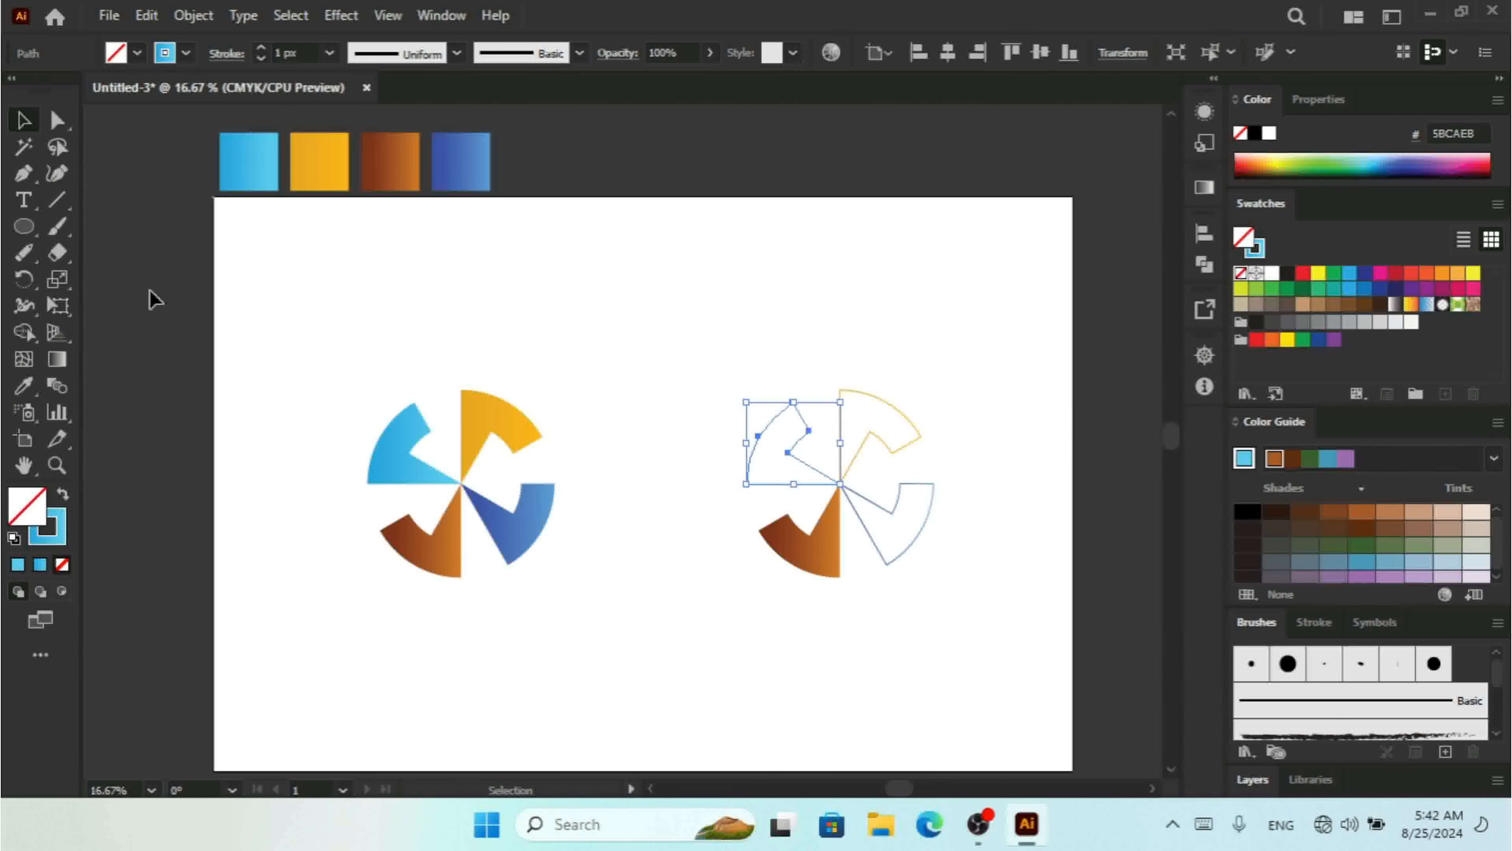
text(4)
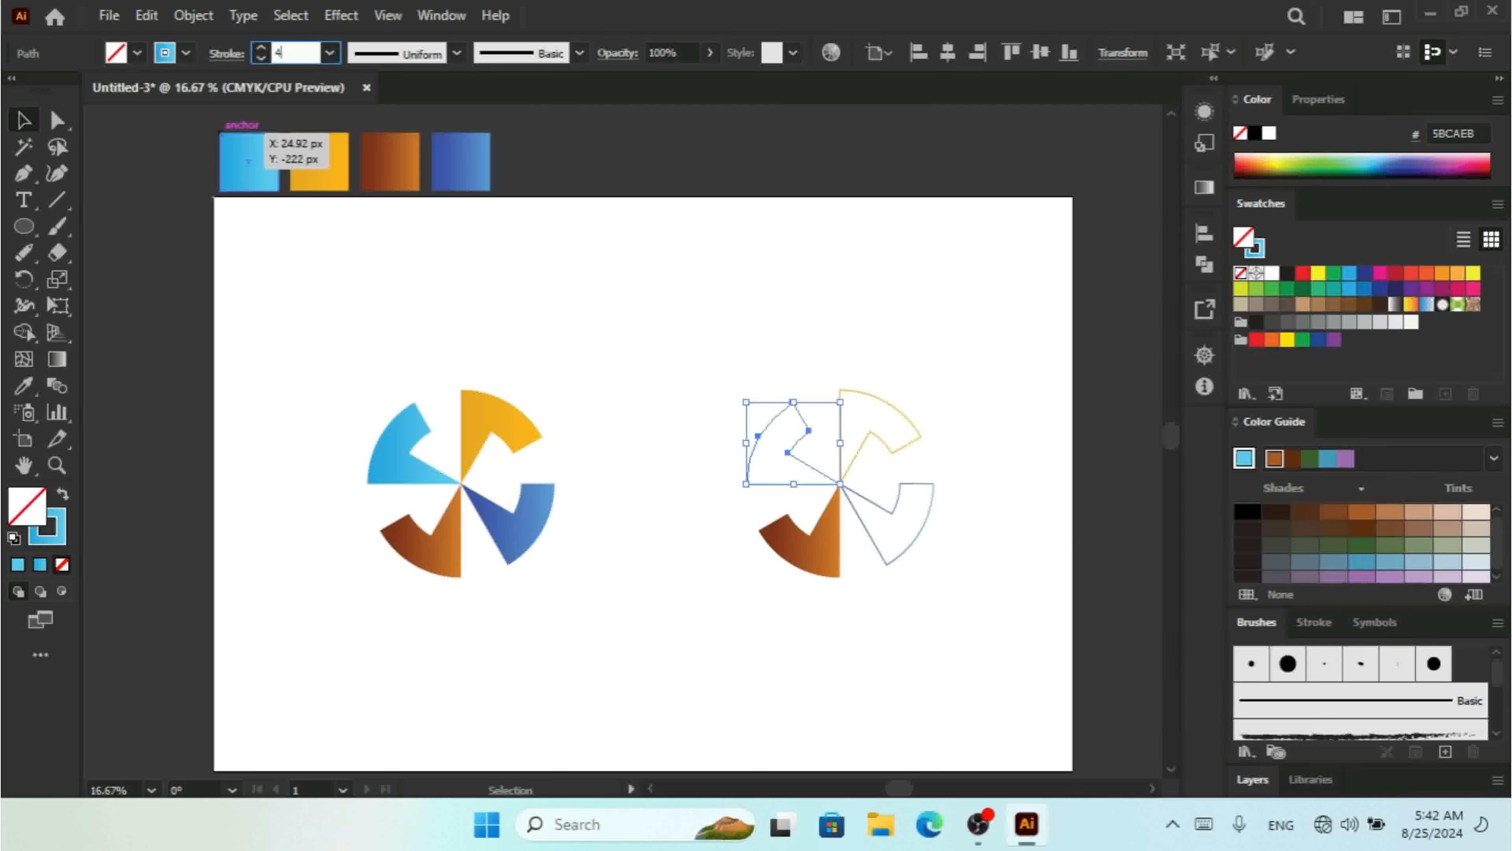
key(Return)
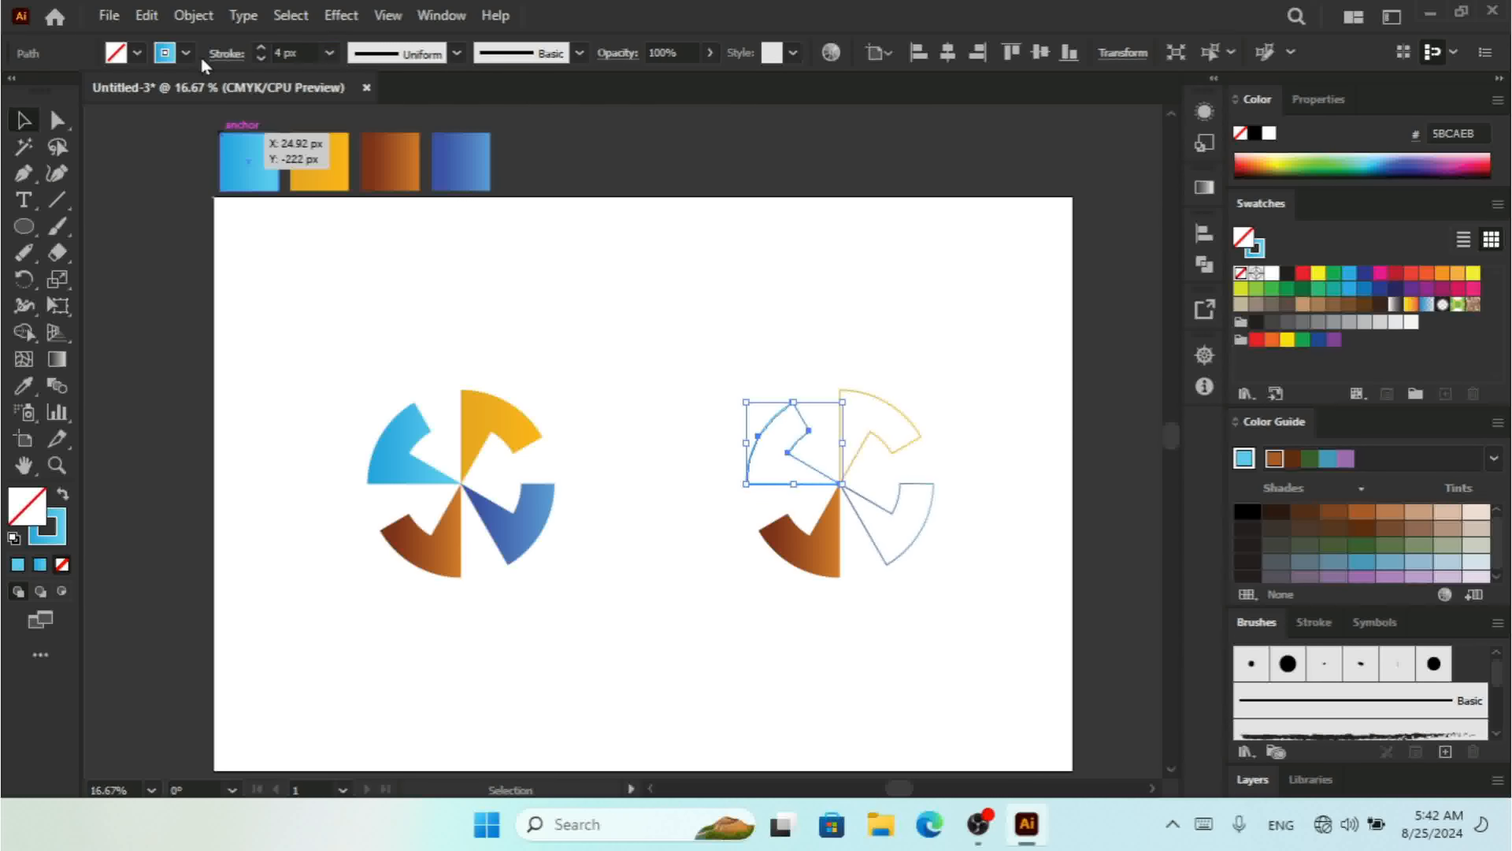
Step: Turn the right copy's lower-left brown blade into an outline by swapping fill and stroke, with a 4 px stroke
click(793, 547)
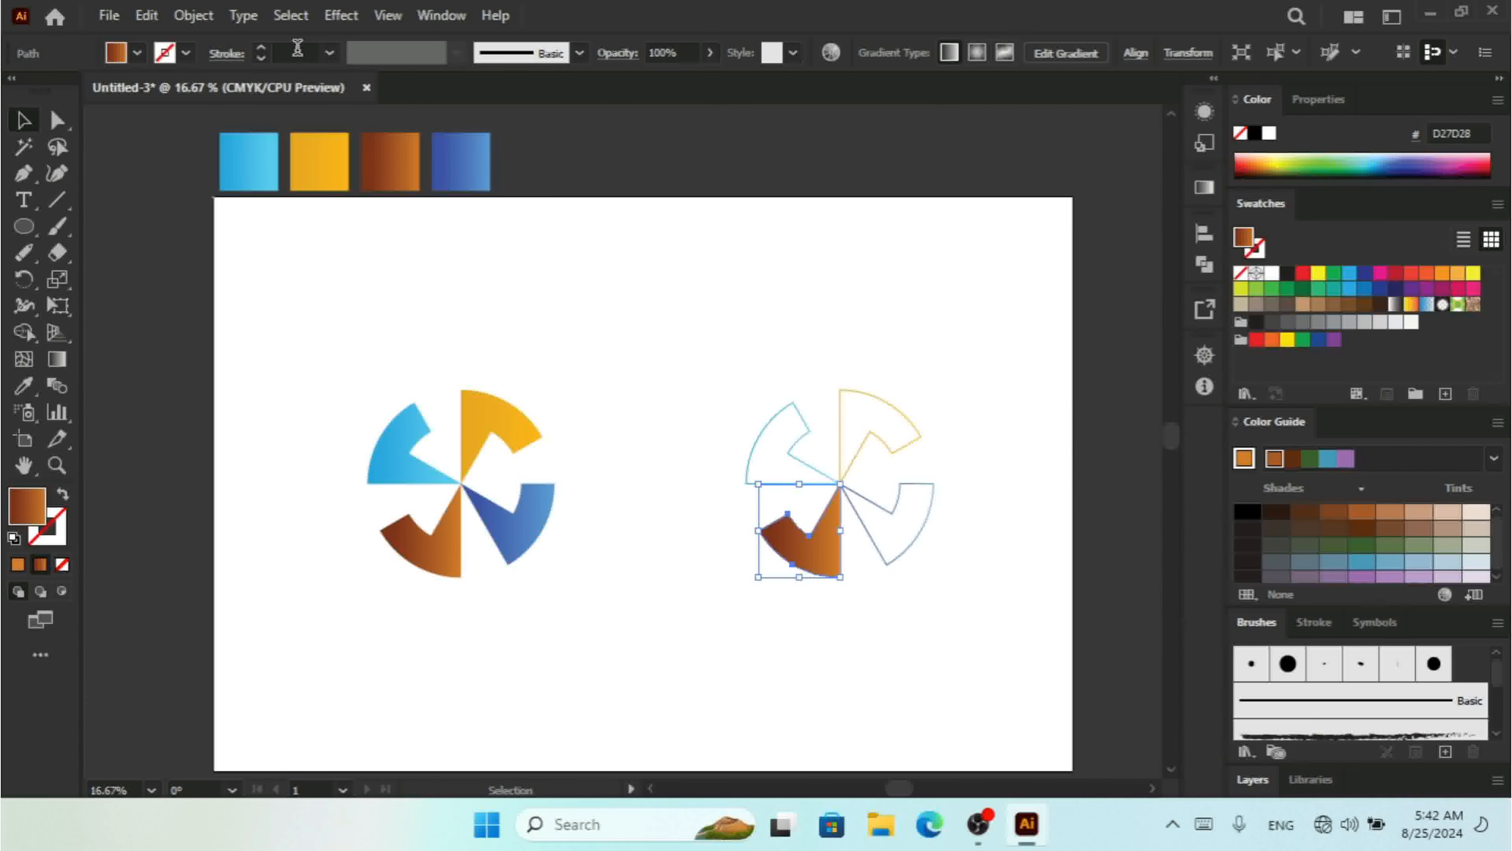
click(61, 496)
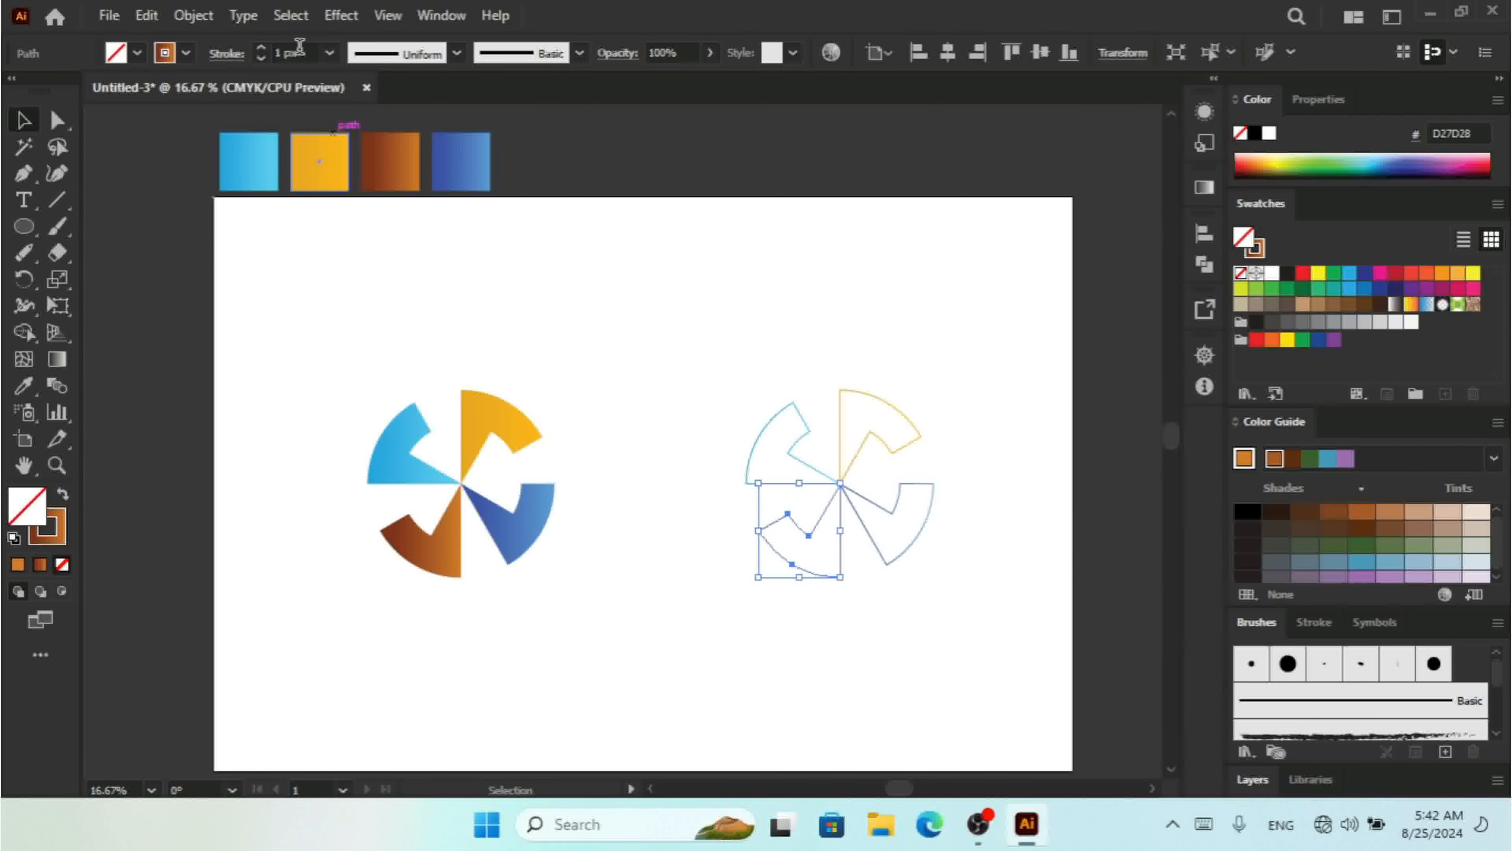
text(4)
key(Return)
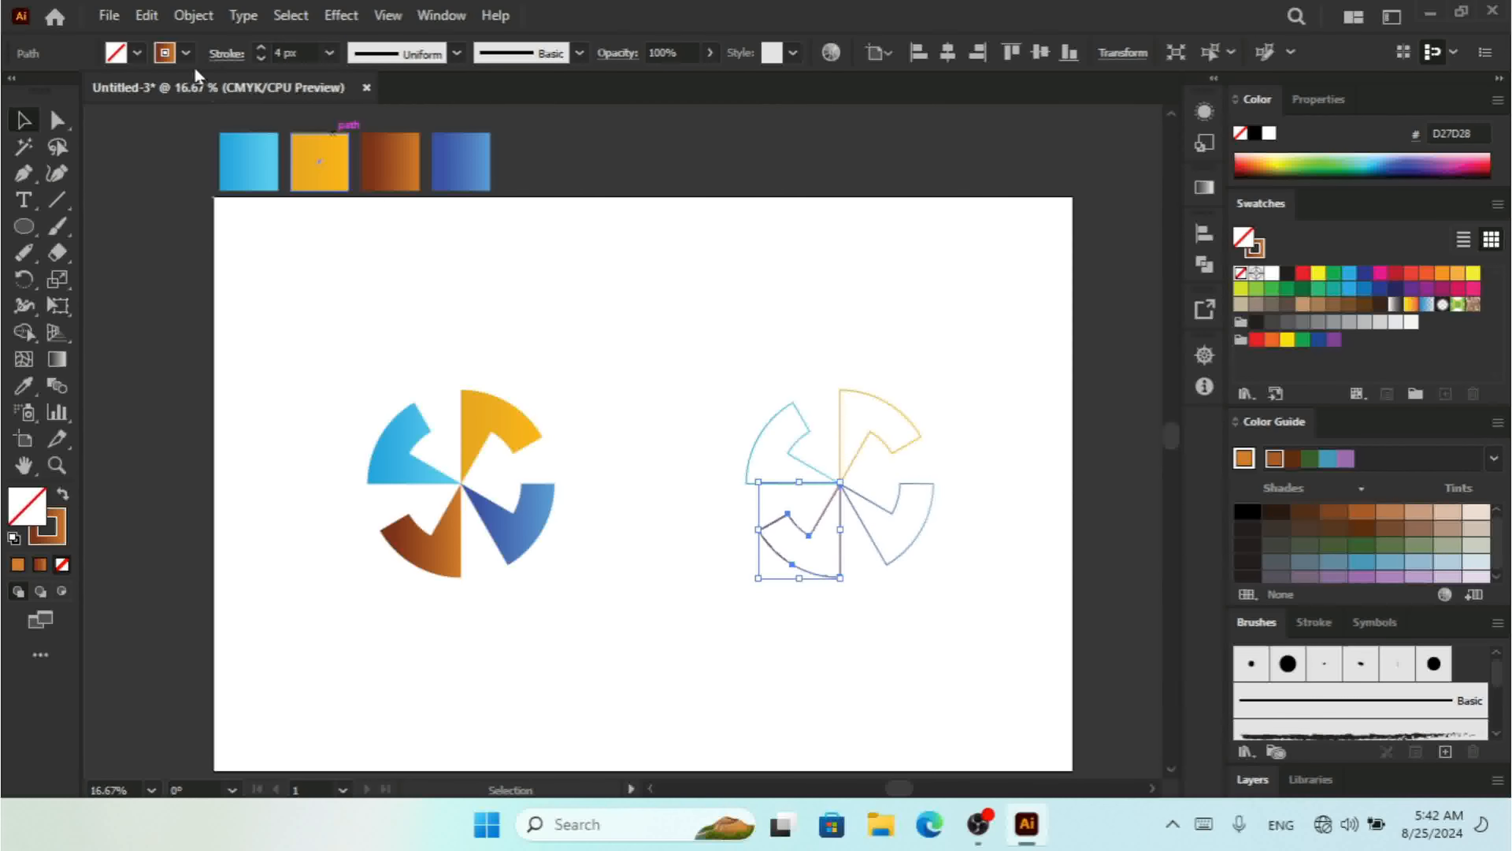
click(972, 344)
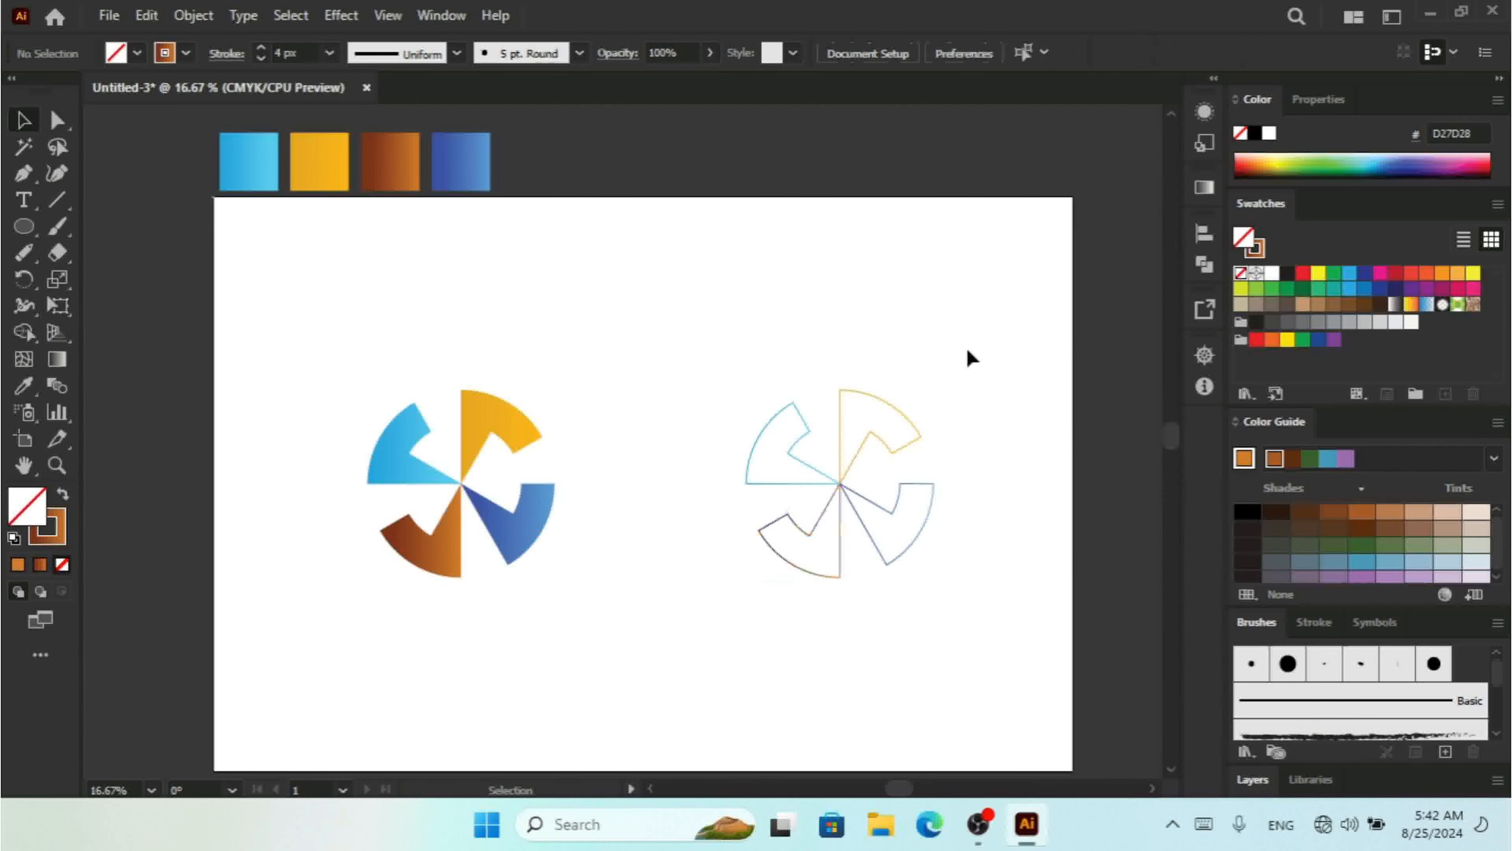
Step: Increase the stroke of all four outlined blades to 6 px and group them
mouse_move(974, 338)
mouse_down()
mouse_move(754, 501)
mouse_move(722, 623)
mouse_up()
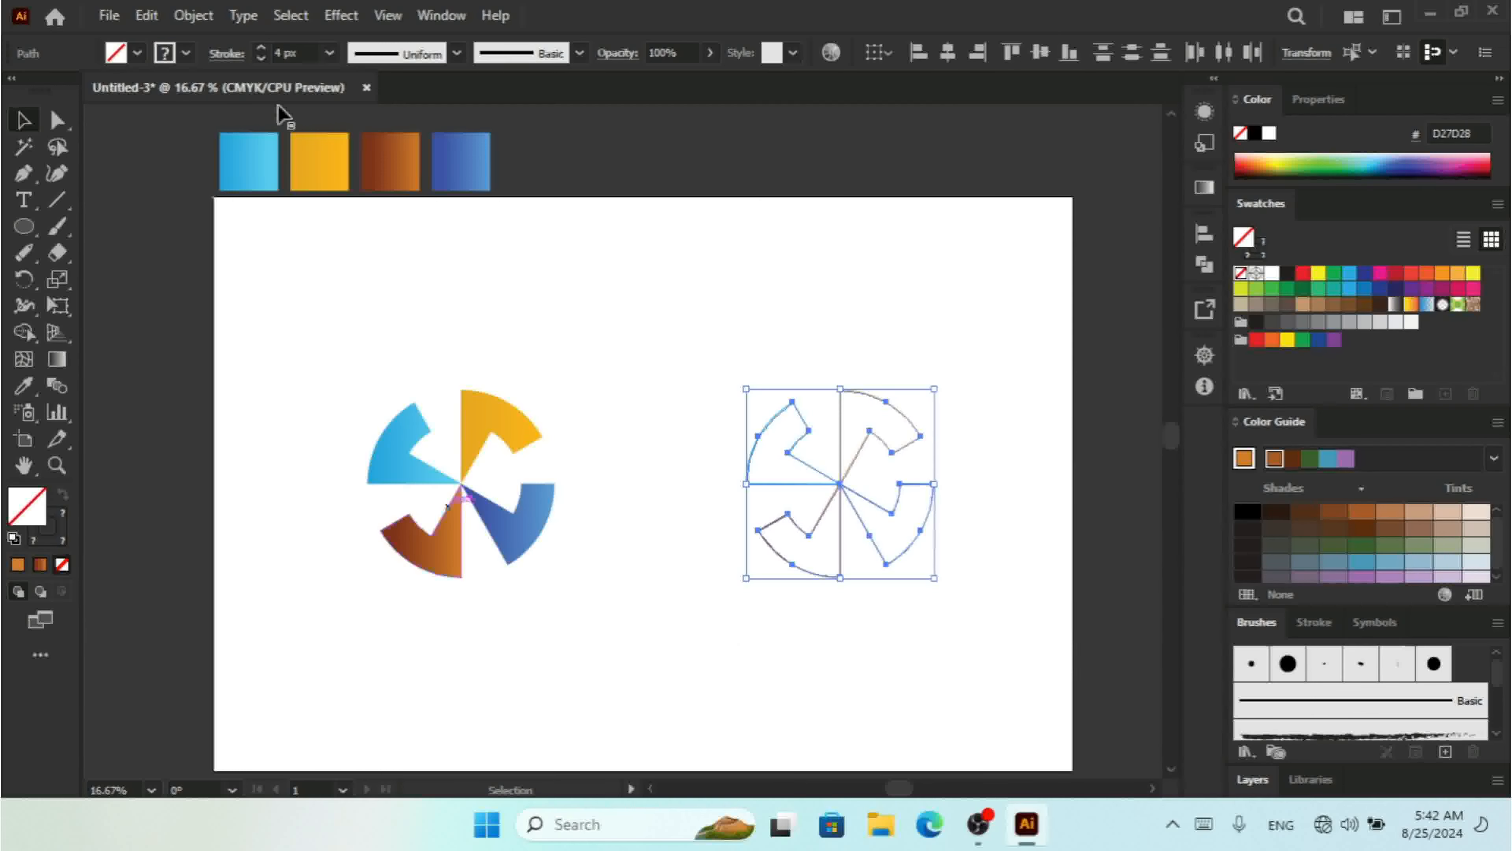
click(263, 50)
click(262, 50)
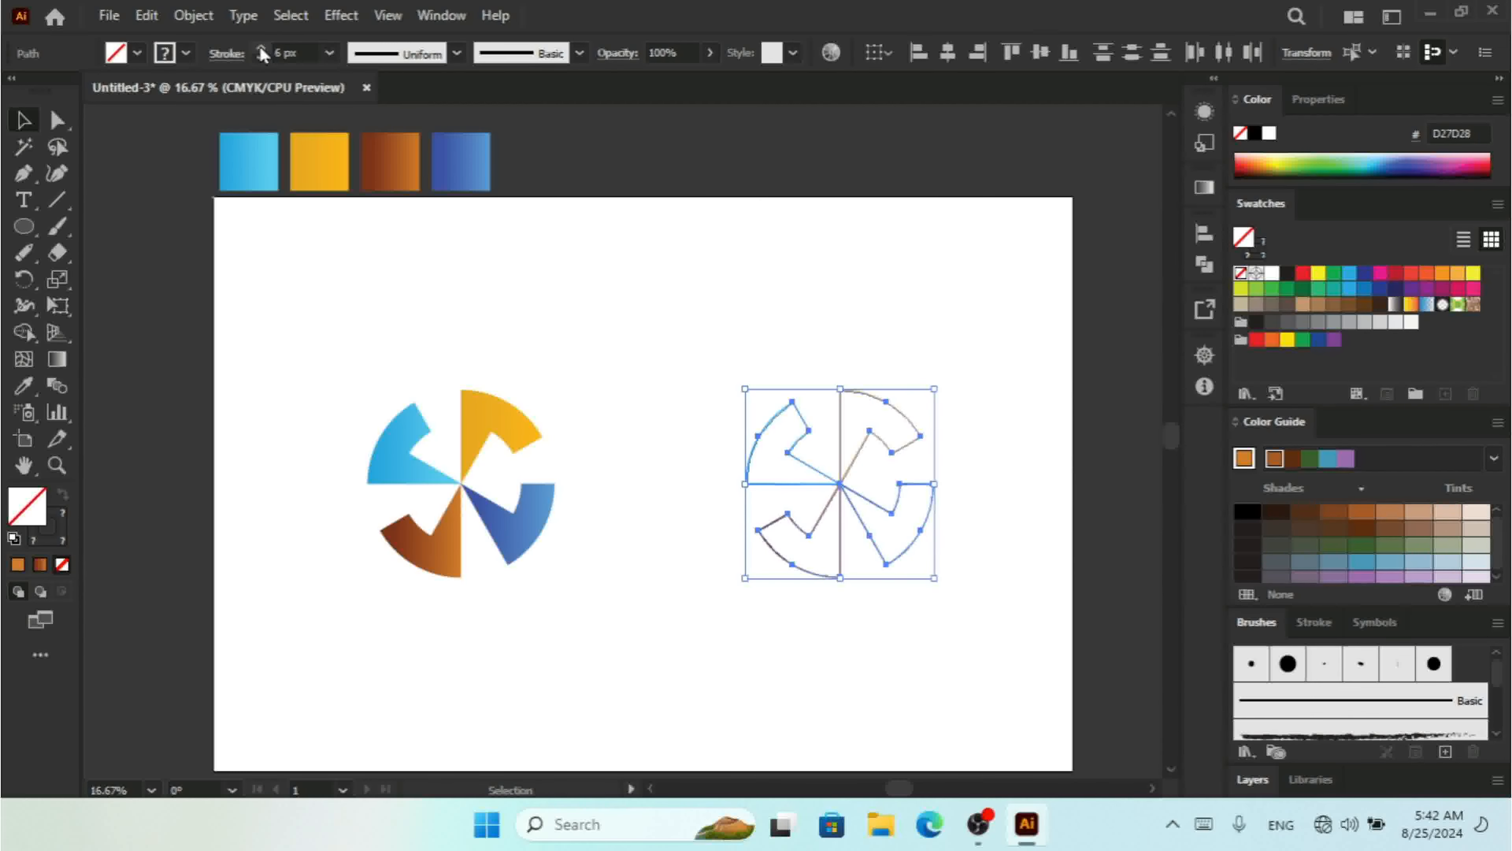
key(ctrl+g)
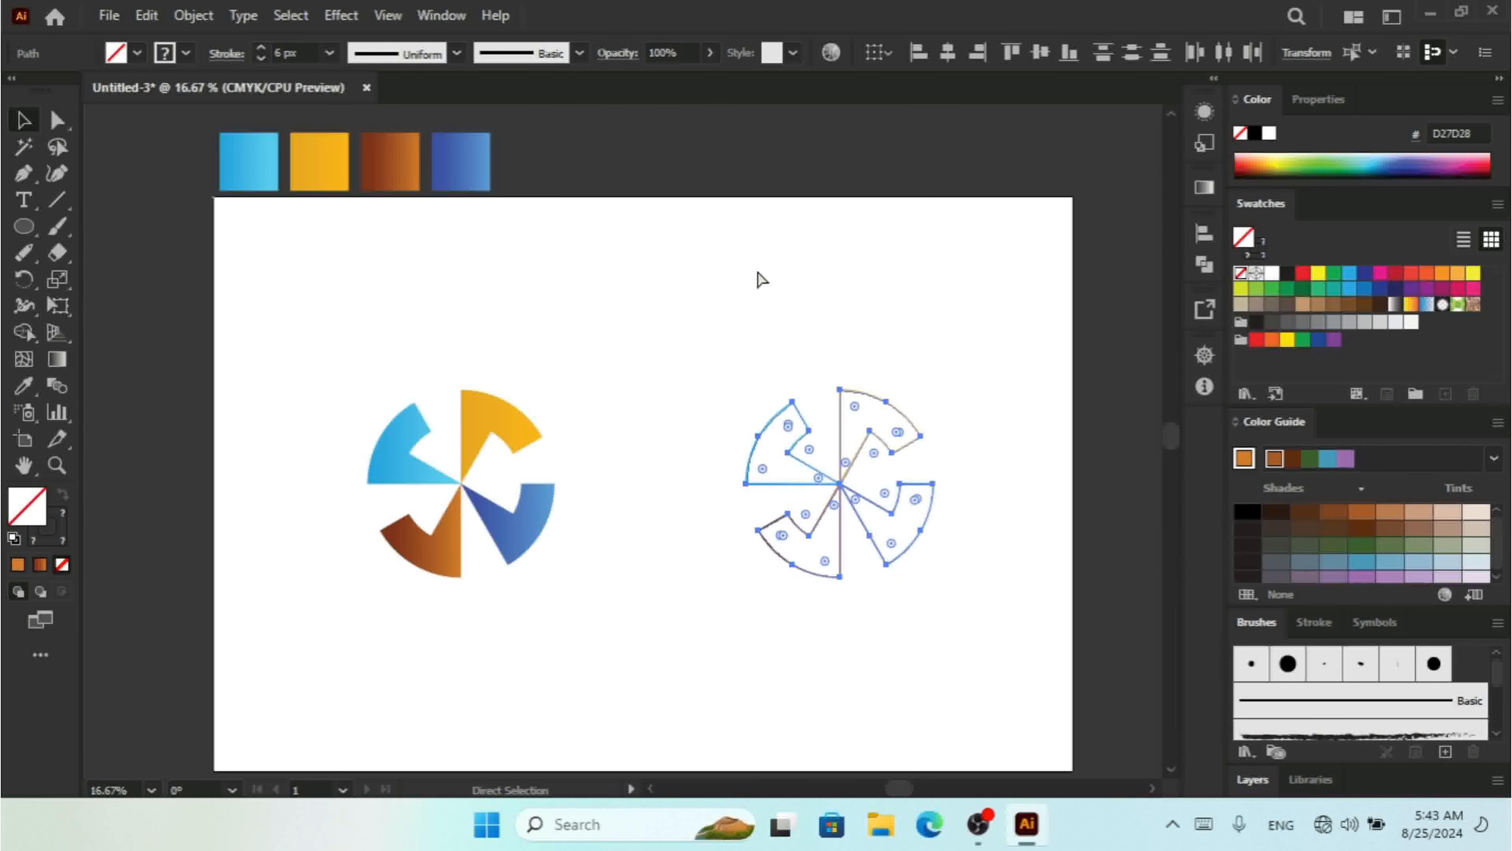
click(803, 311)
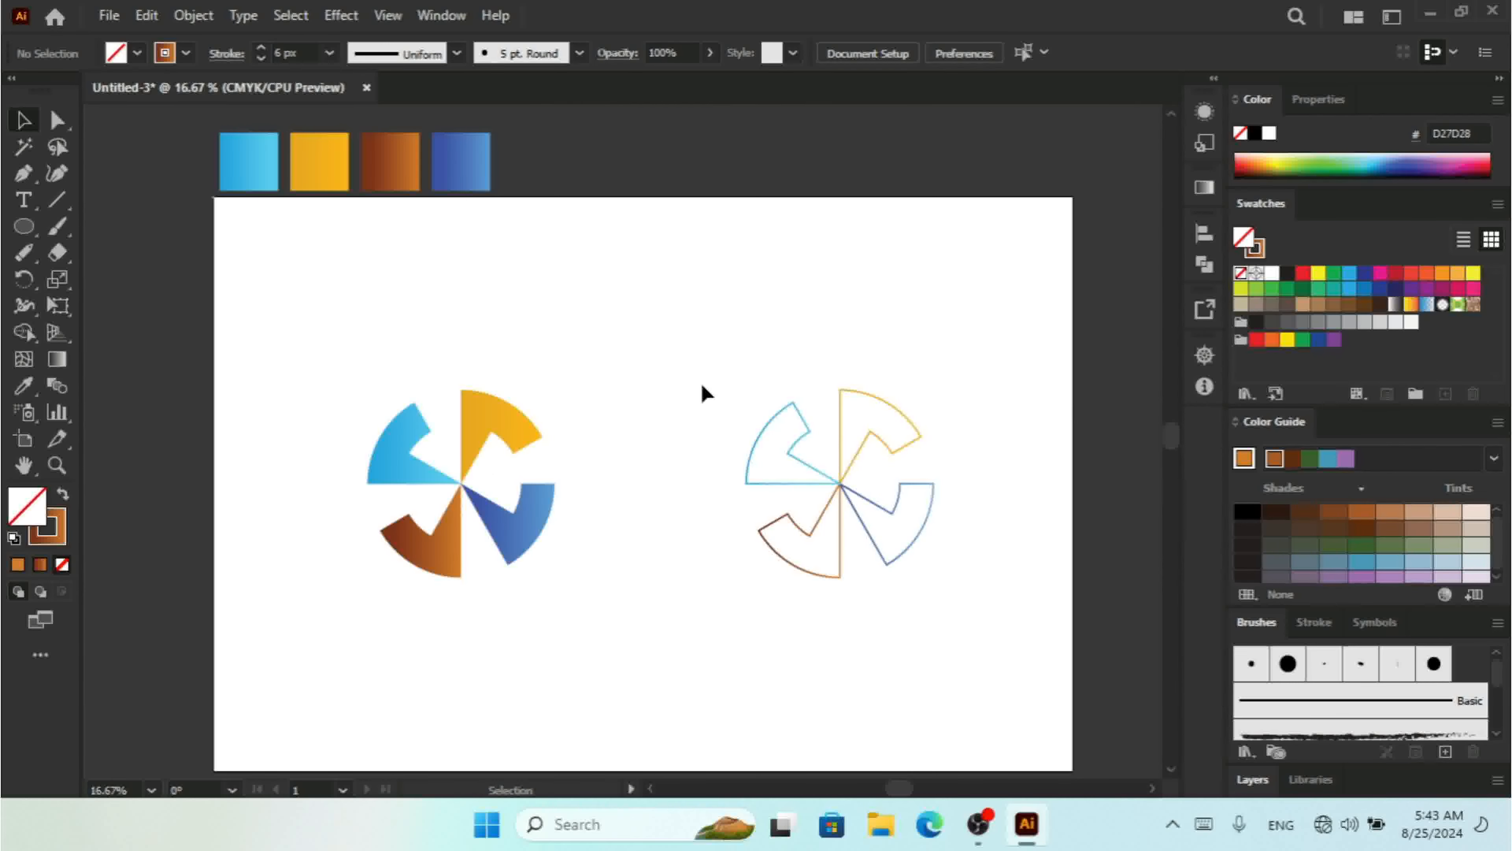
Step: Space the two logos farther apart by moving the outlined one slightly right and the filled one slightly left
drag(753, 343, 916, 500)
click(703, 527)
drag(649, 360, 393, 556)
drag(511, 524, 491, 526)
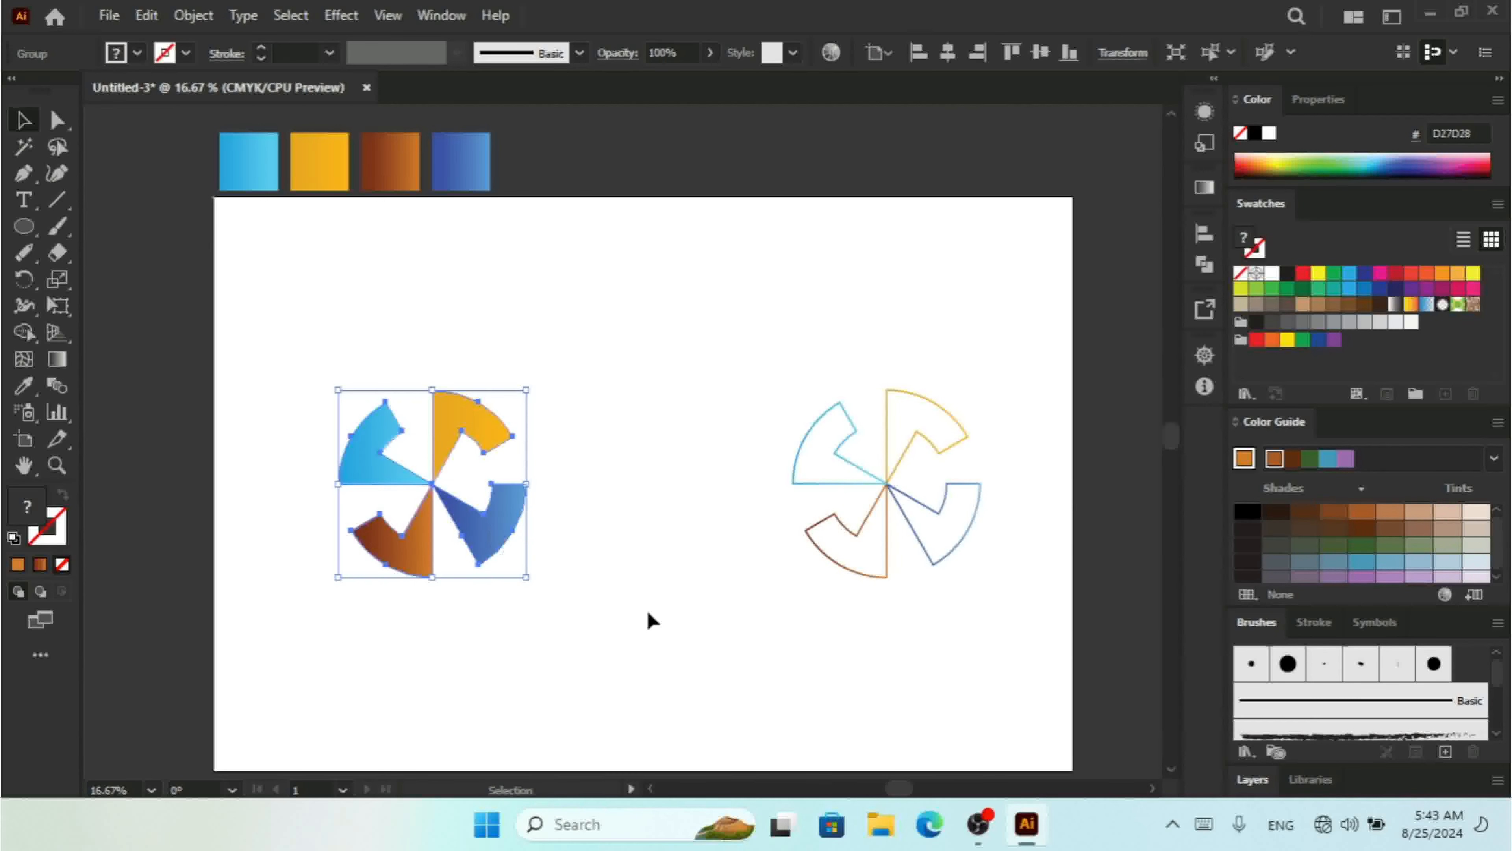
click(713, 637)
drag(1021, 386, 692, 622)
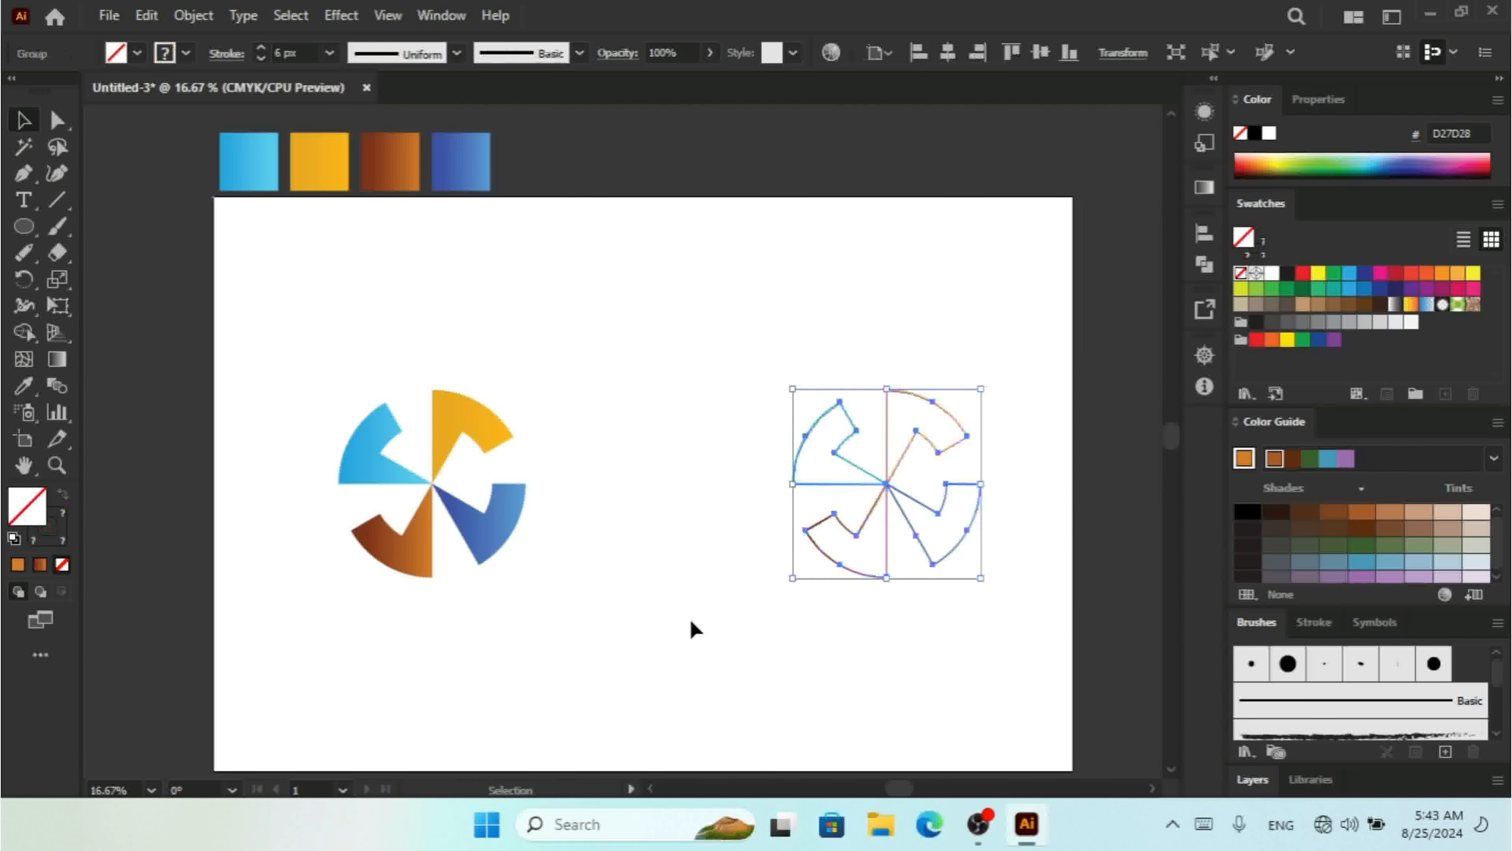
click(658, 499)
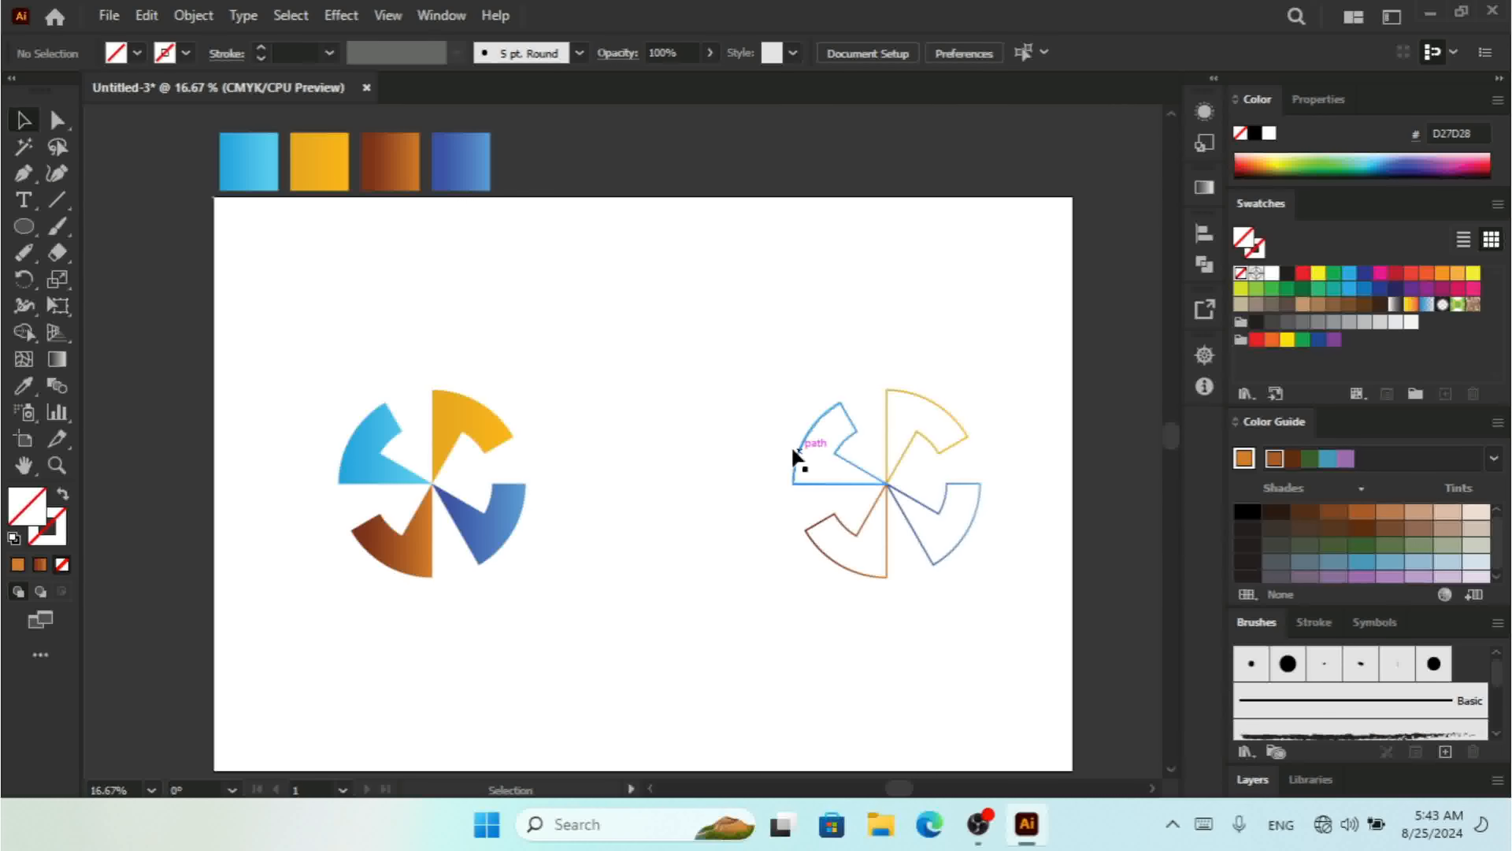
Step: Draw a rectangle covering the right half of the artboard and fill it with the black swatch (221F1F)
click(850, 469)
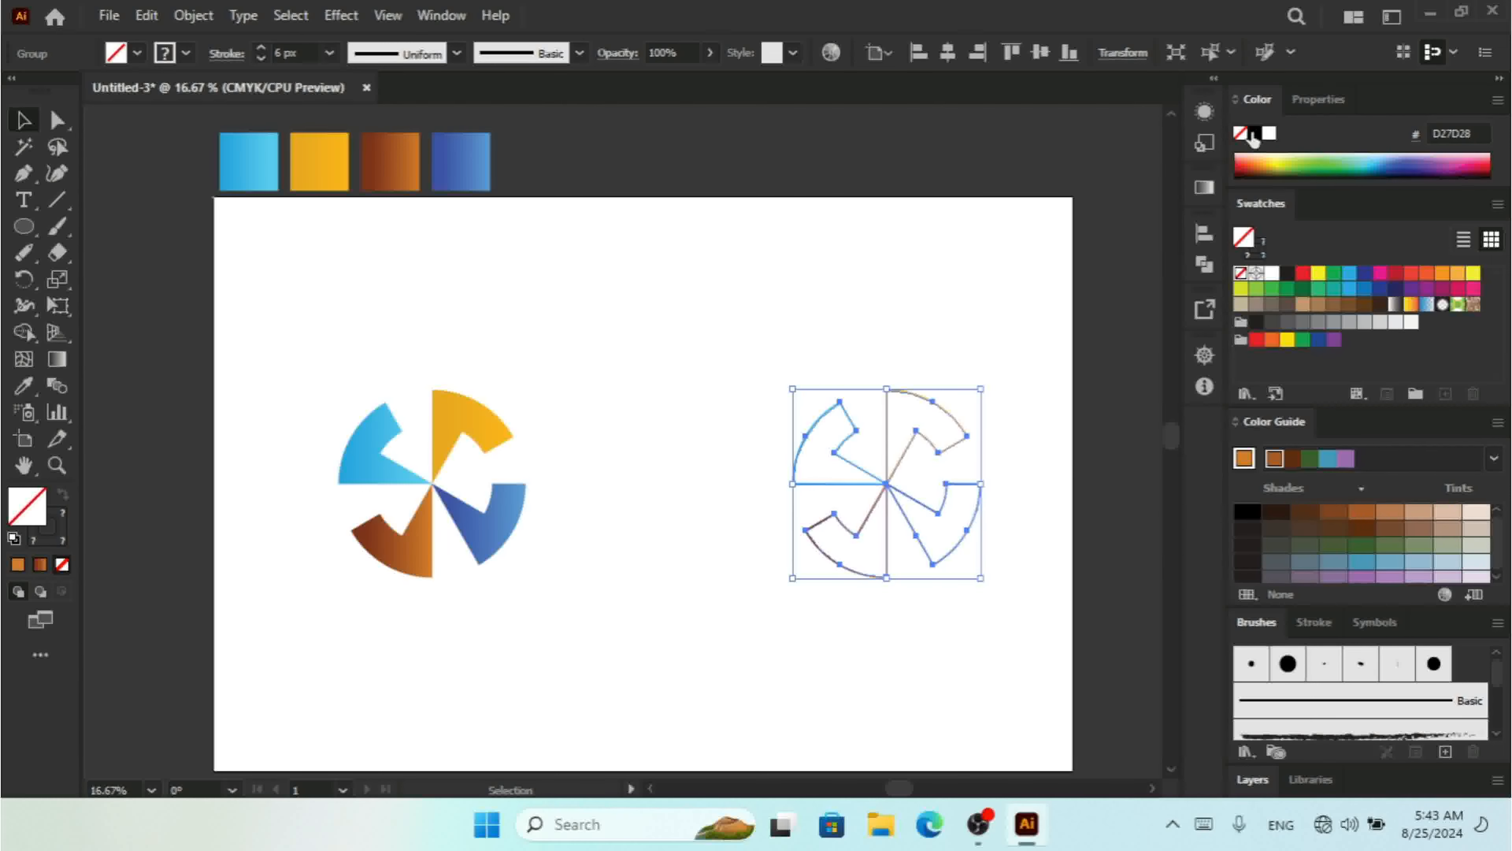
drag(24, 226, 107, 227)
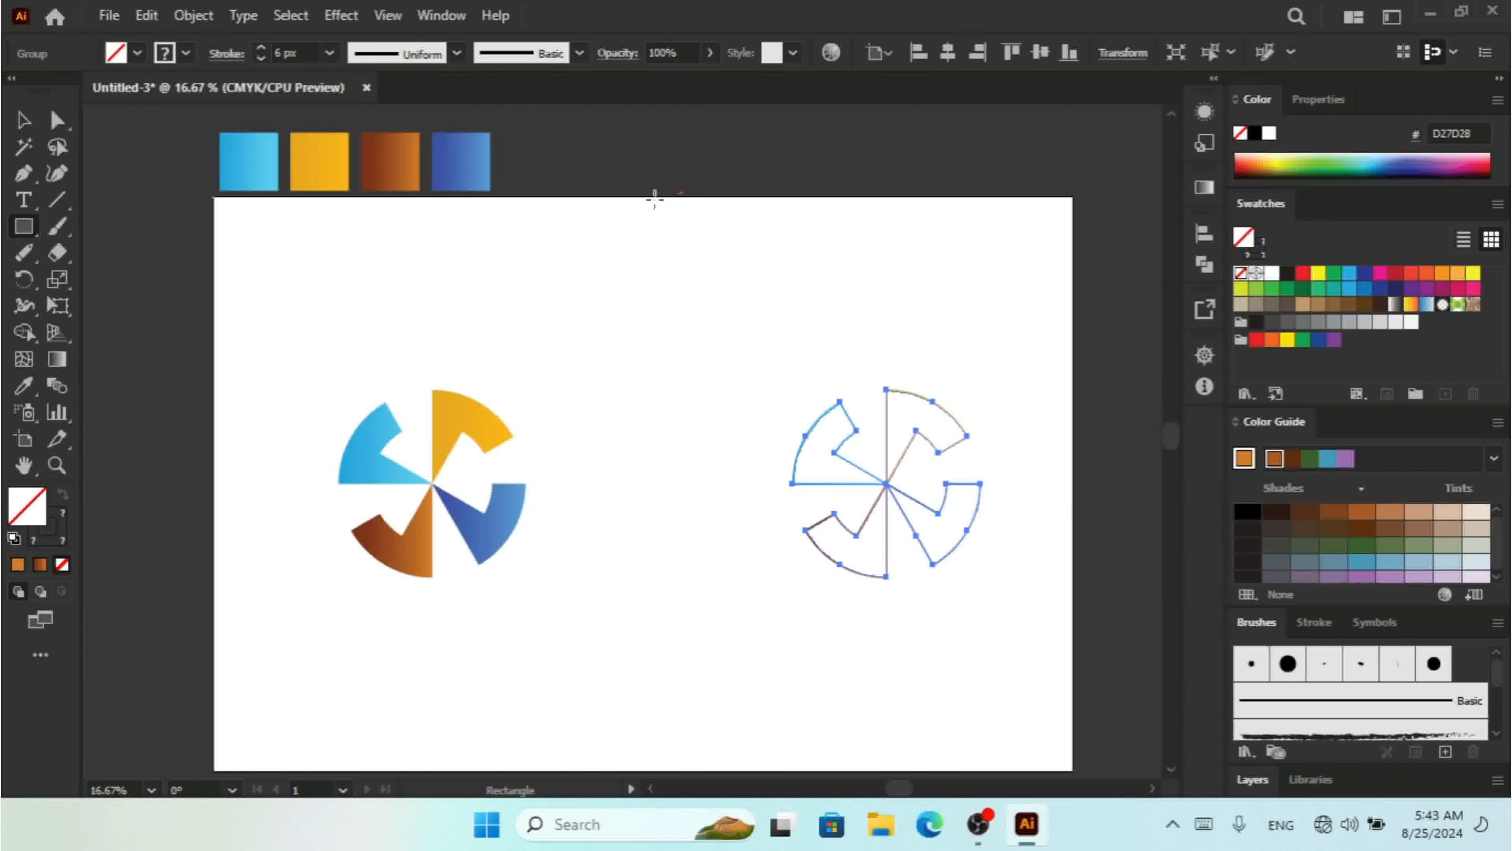
drag(645, 197, 1071, 771)
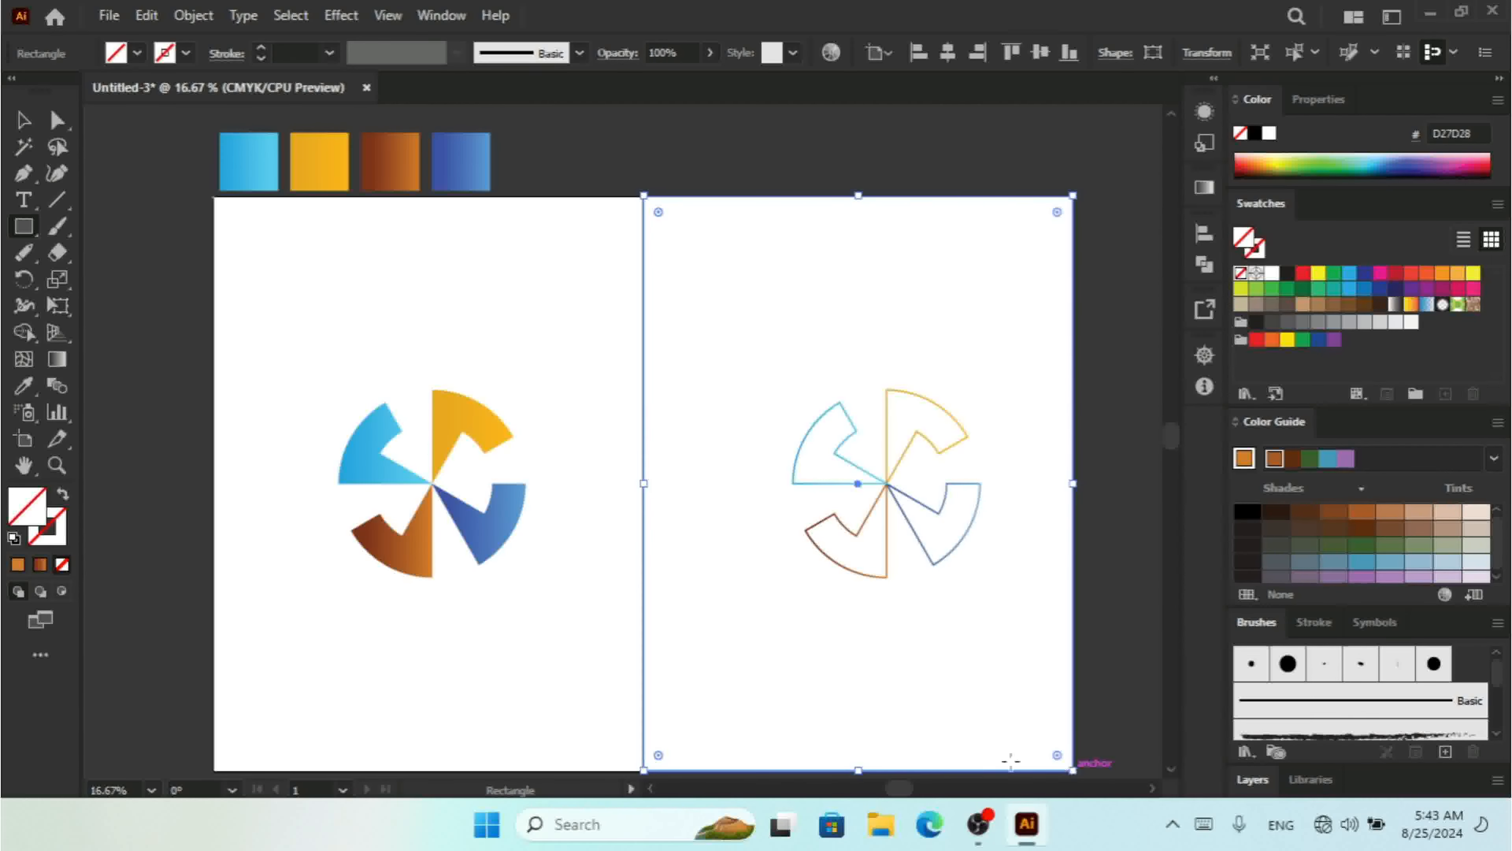
click(23, 120)
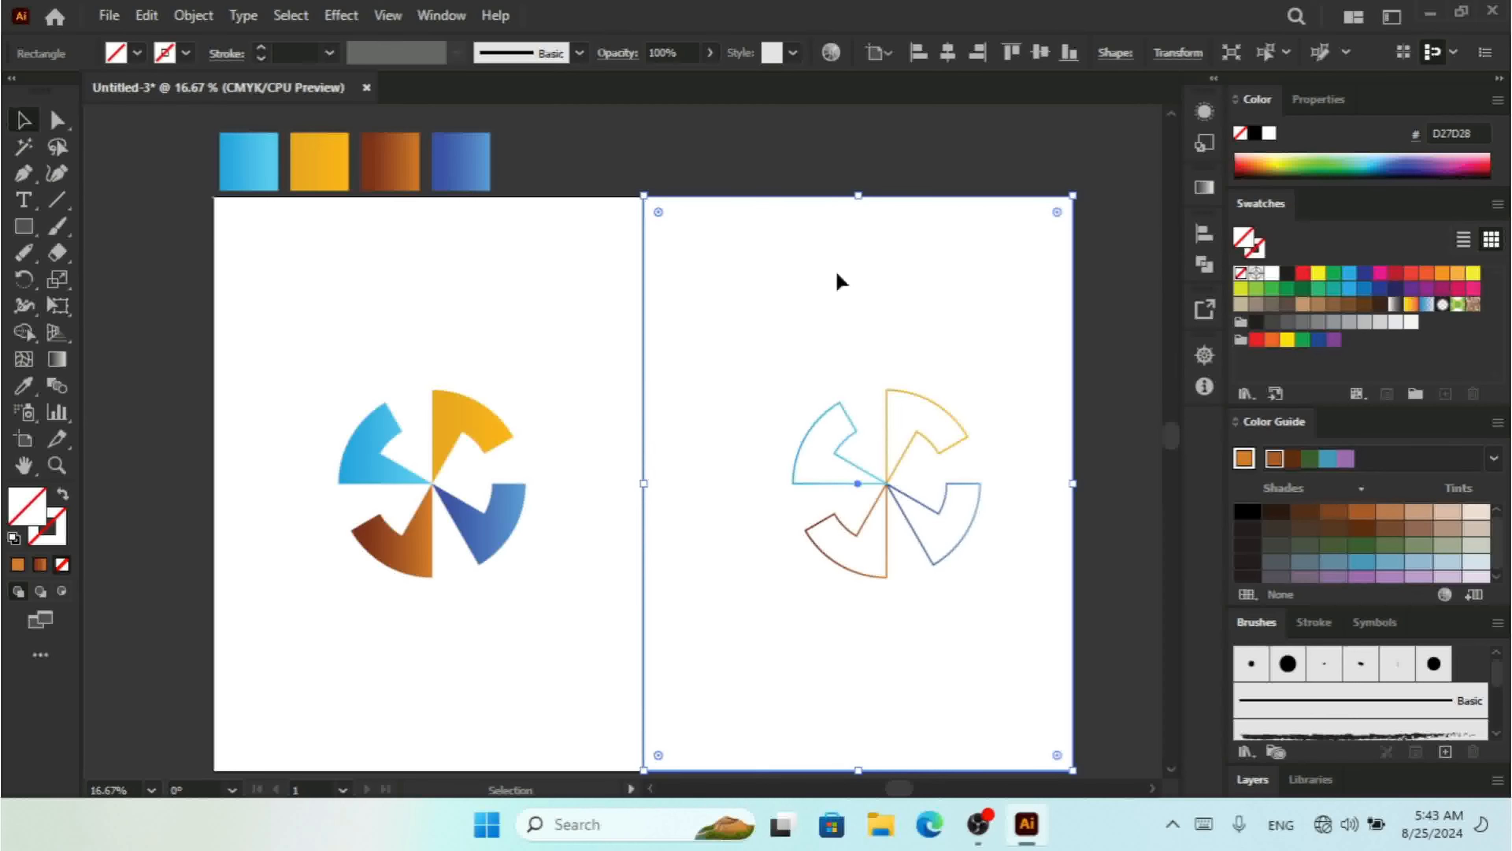
click(1286, 274)
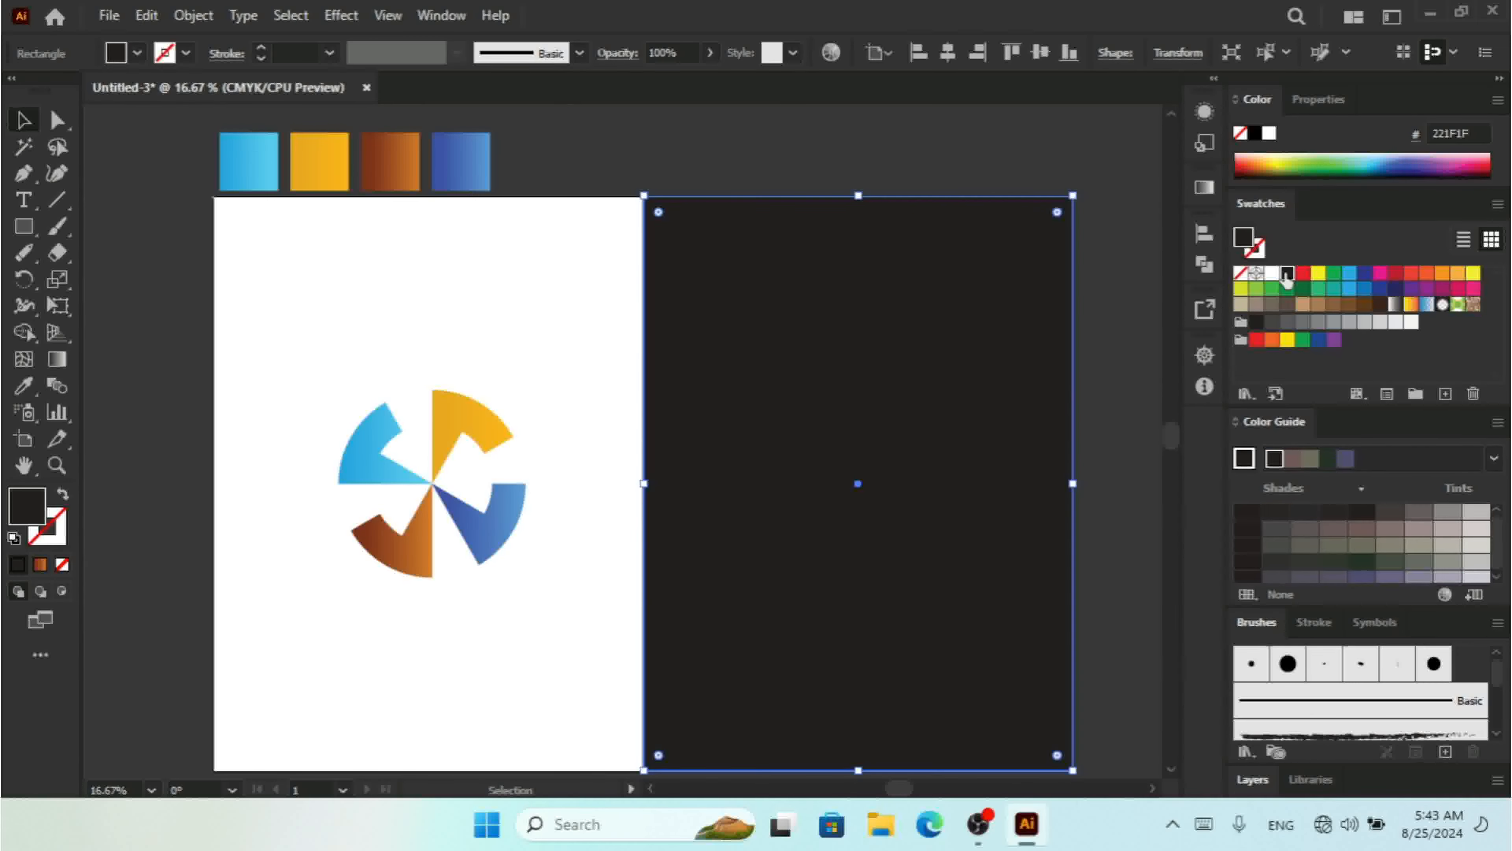
Step: Send the black rectangle to the back, behind the outlined logo
right_click(922, 355)
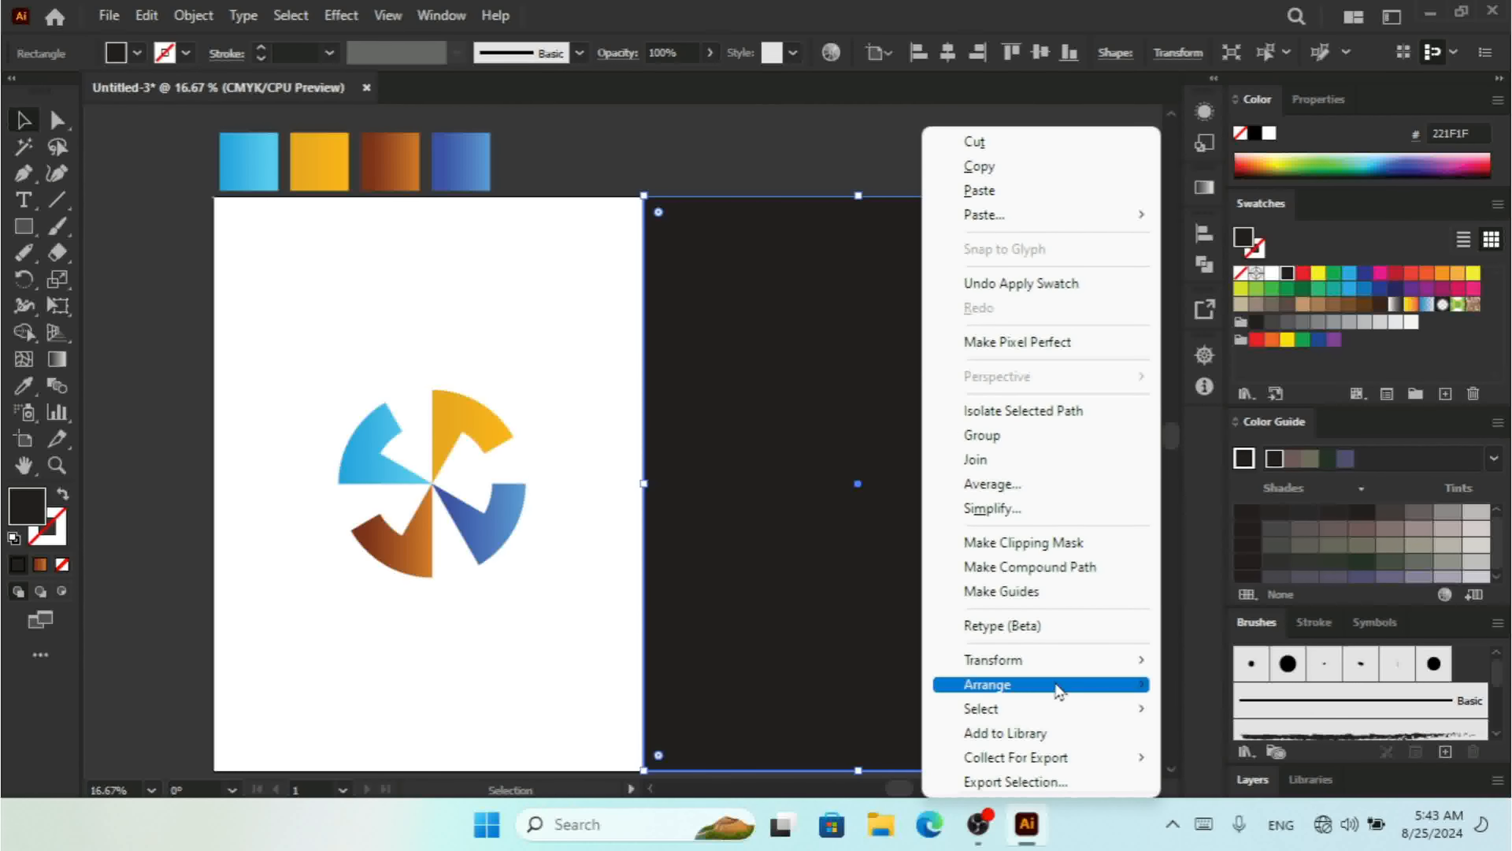
mouse_move(1024, 685)
click(1207, 756)
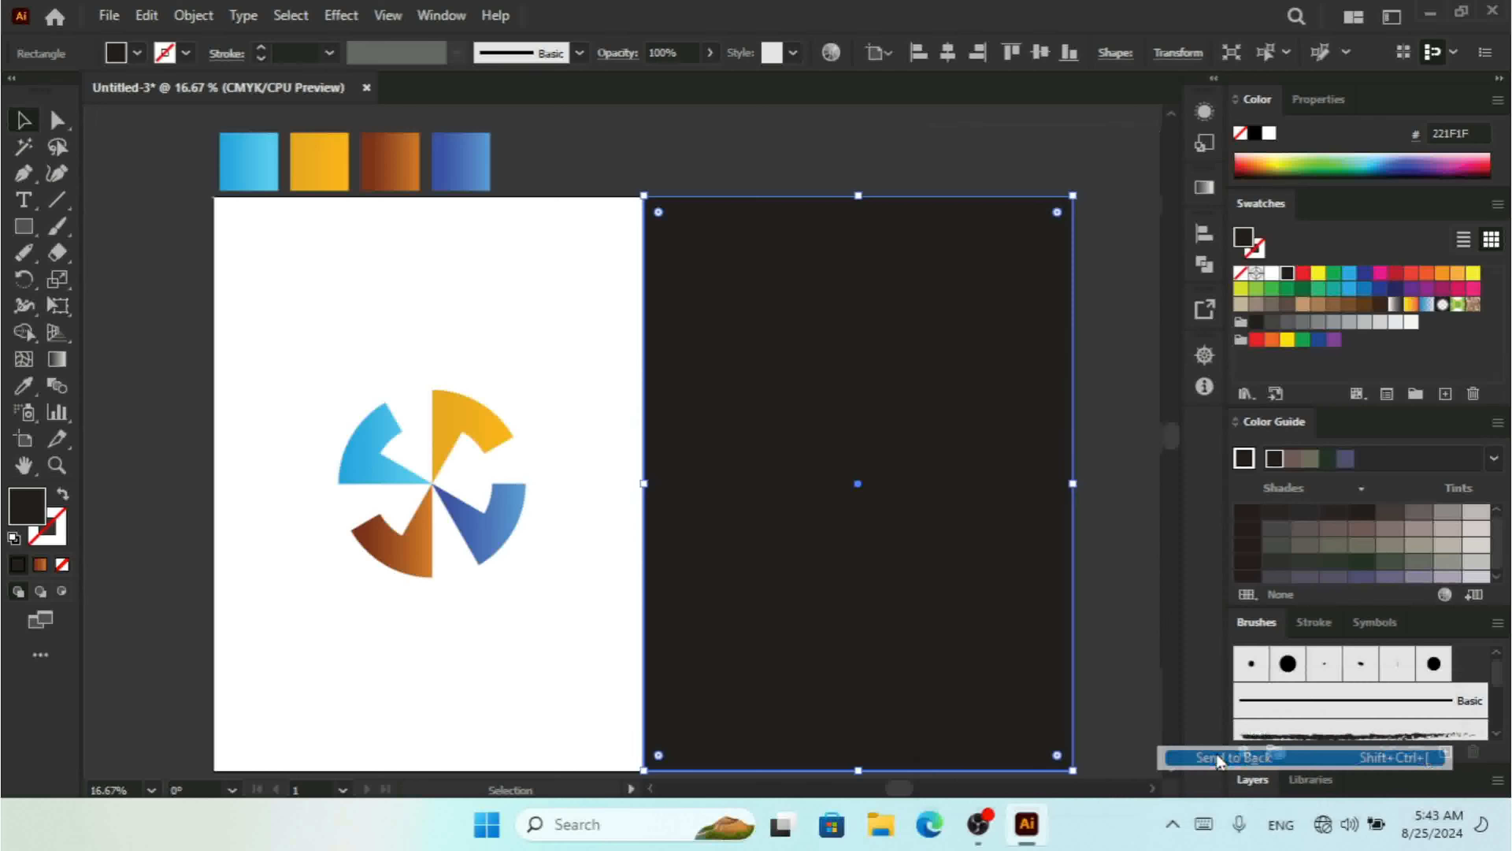
click(1119, 420)
Step: Nudge the outlined logo left so it sits near the horizontal centre of the black rectangle
click(895, 490)
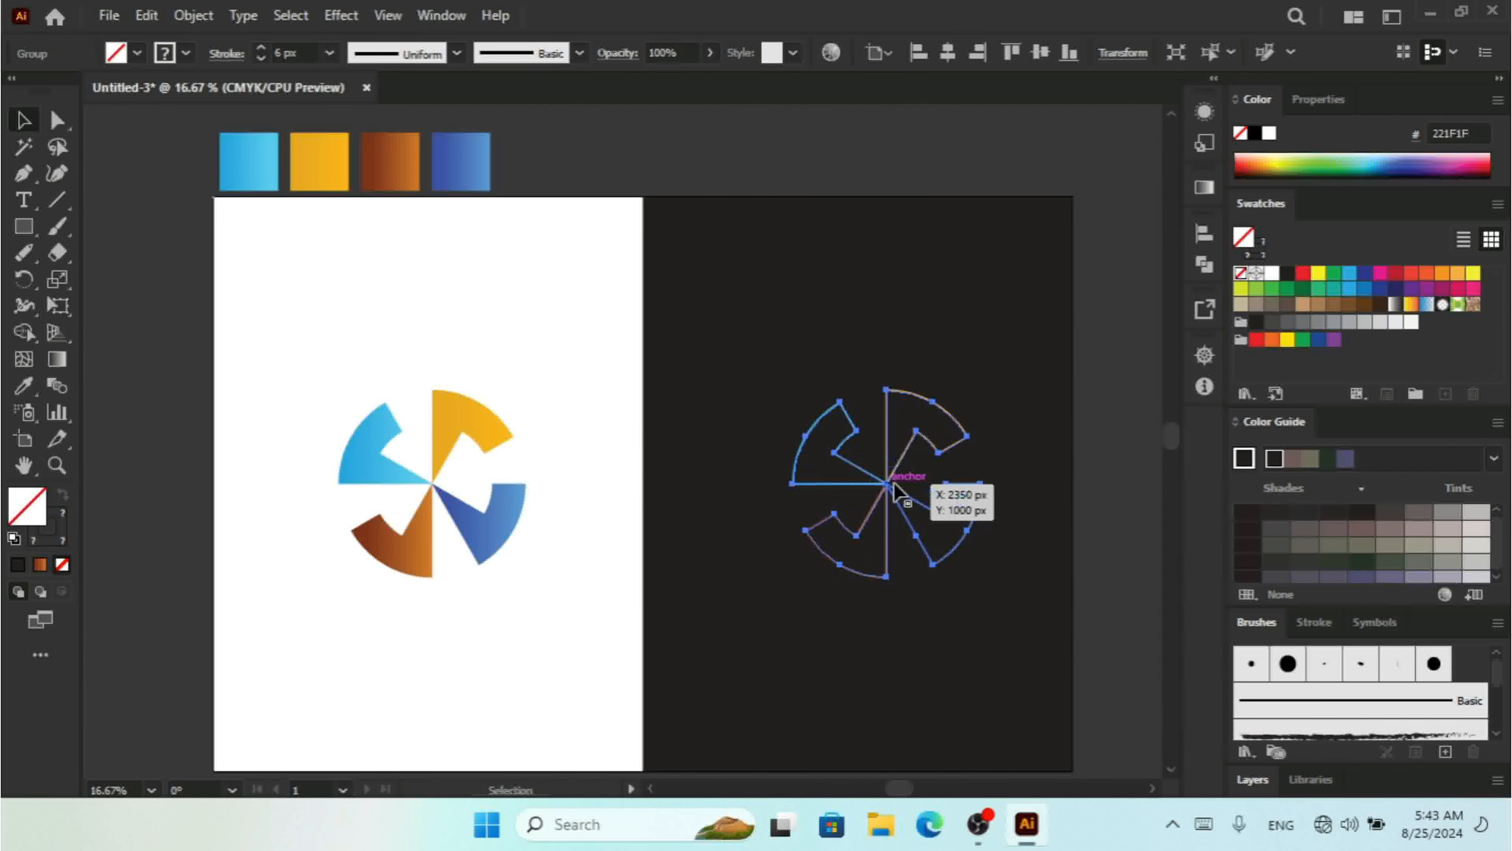
key(Left)
key(Left)
key(Left)
key(Left)
key(Left)
key(Left)
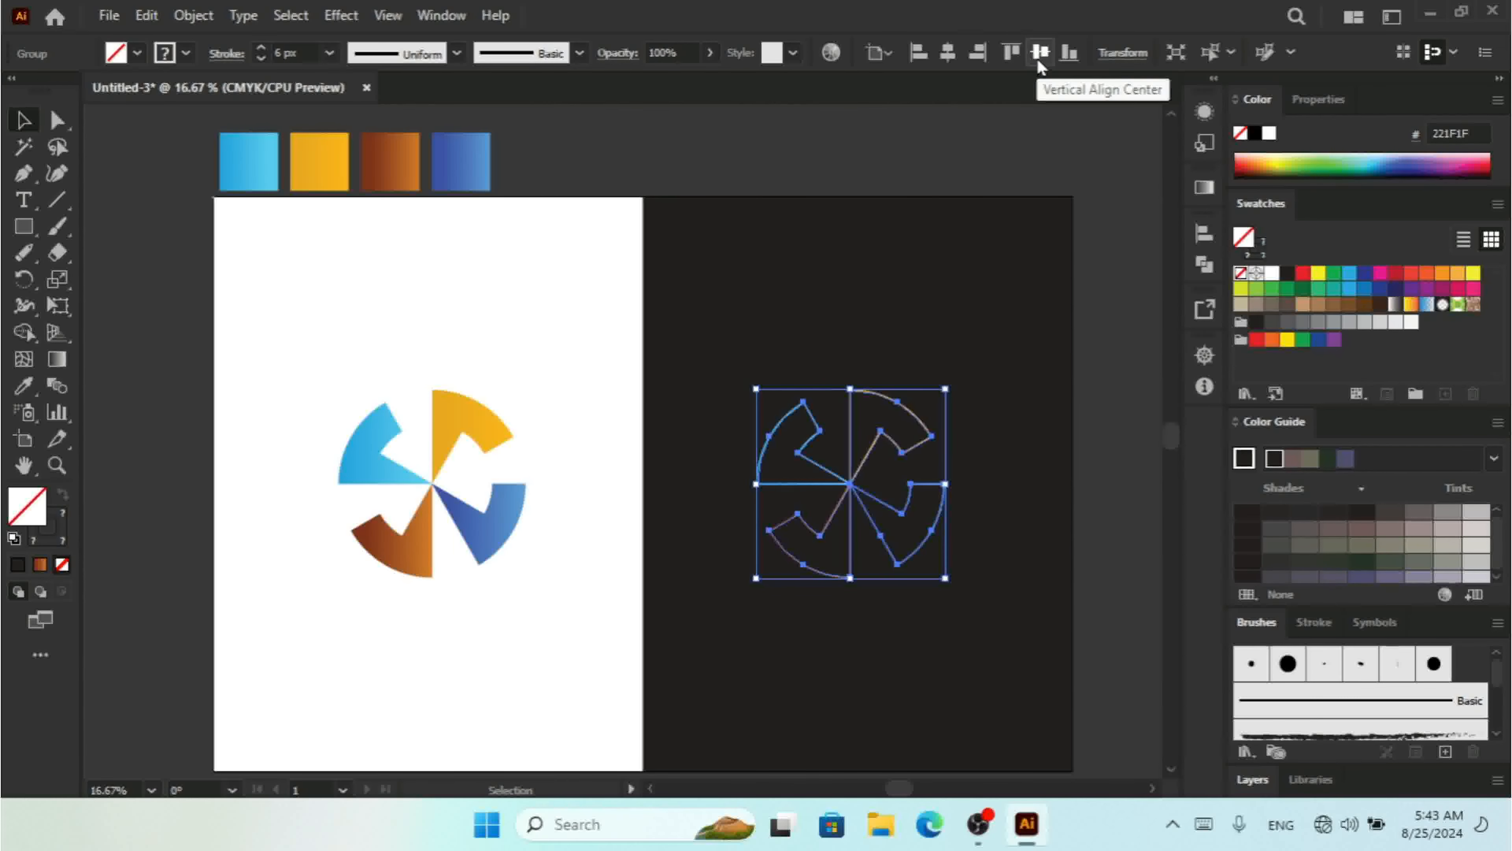
drag(551, 396, 273, 605)
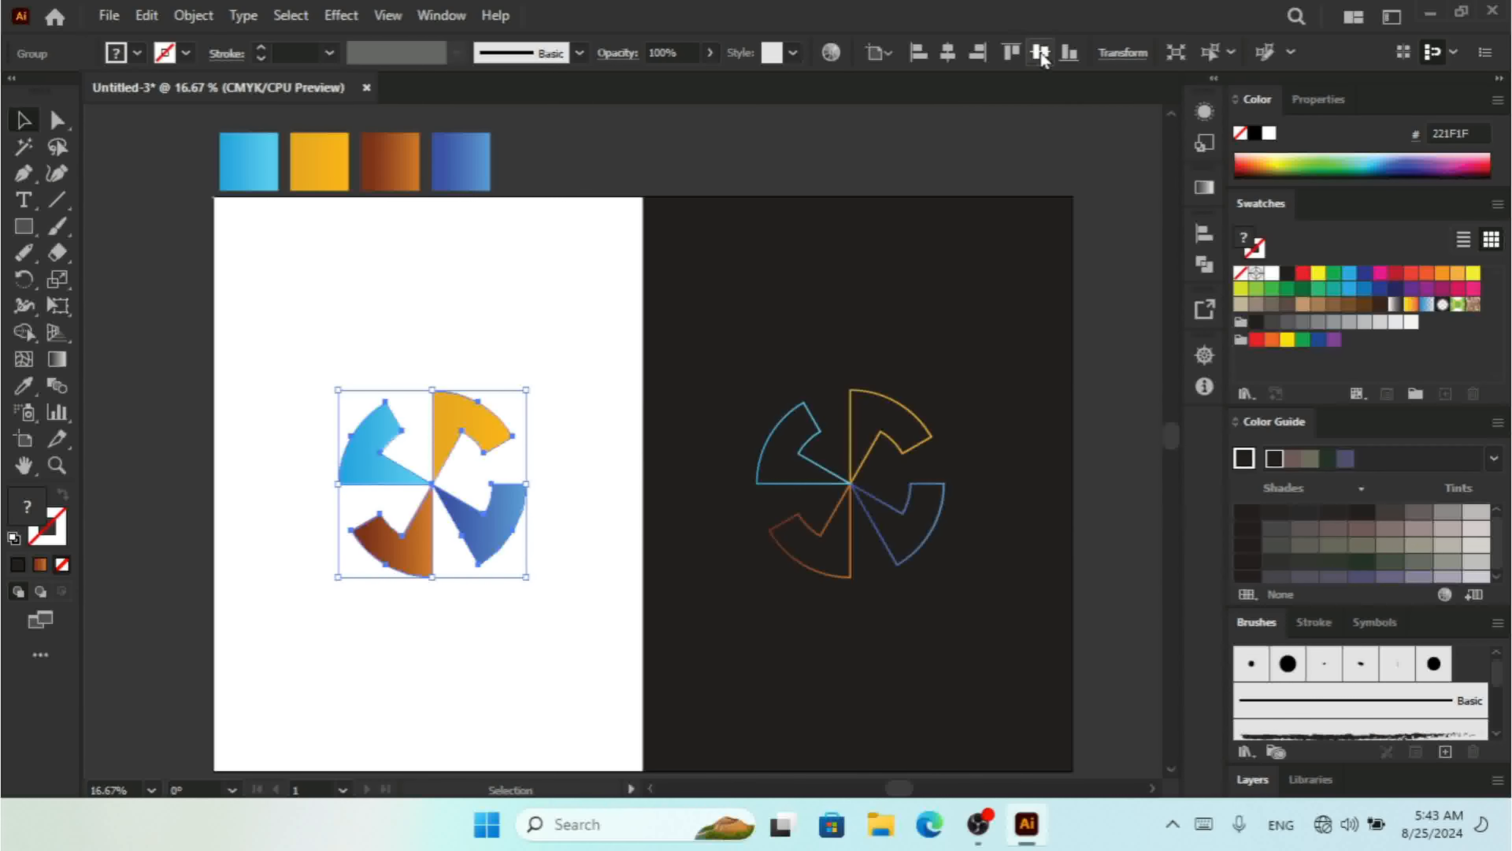
click(1130, 545)
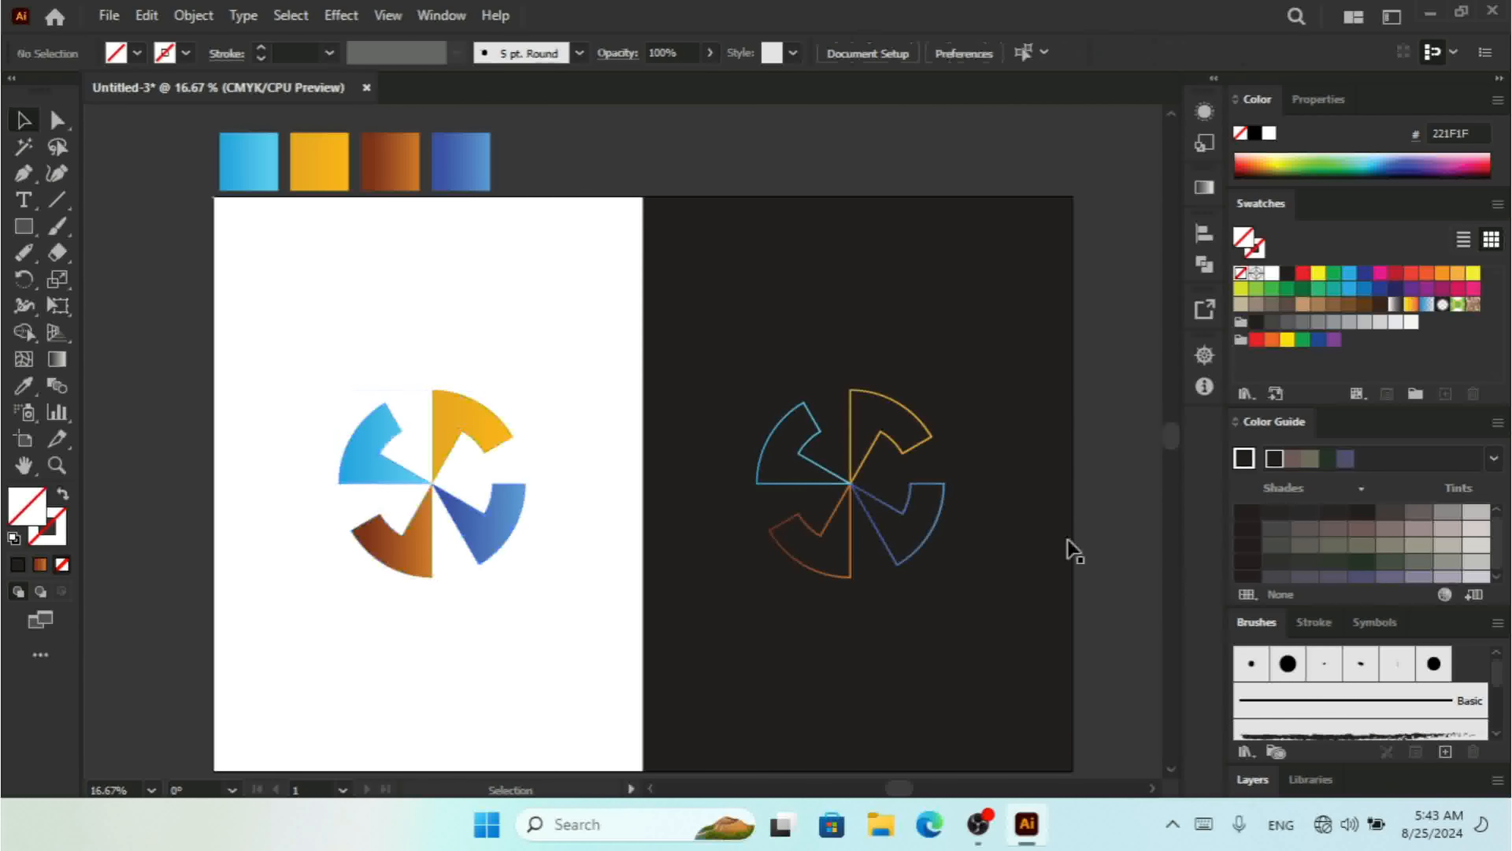
Step: Increase the outlined logo's stroke weight to 8 px
click(852, 463)
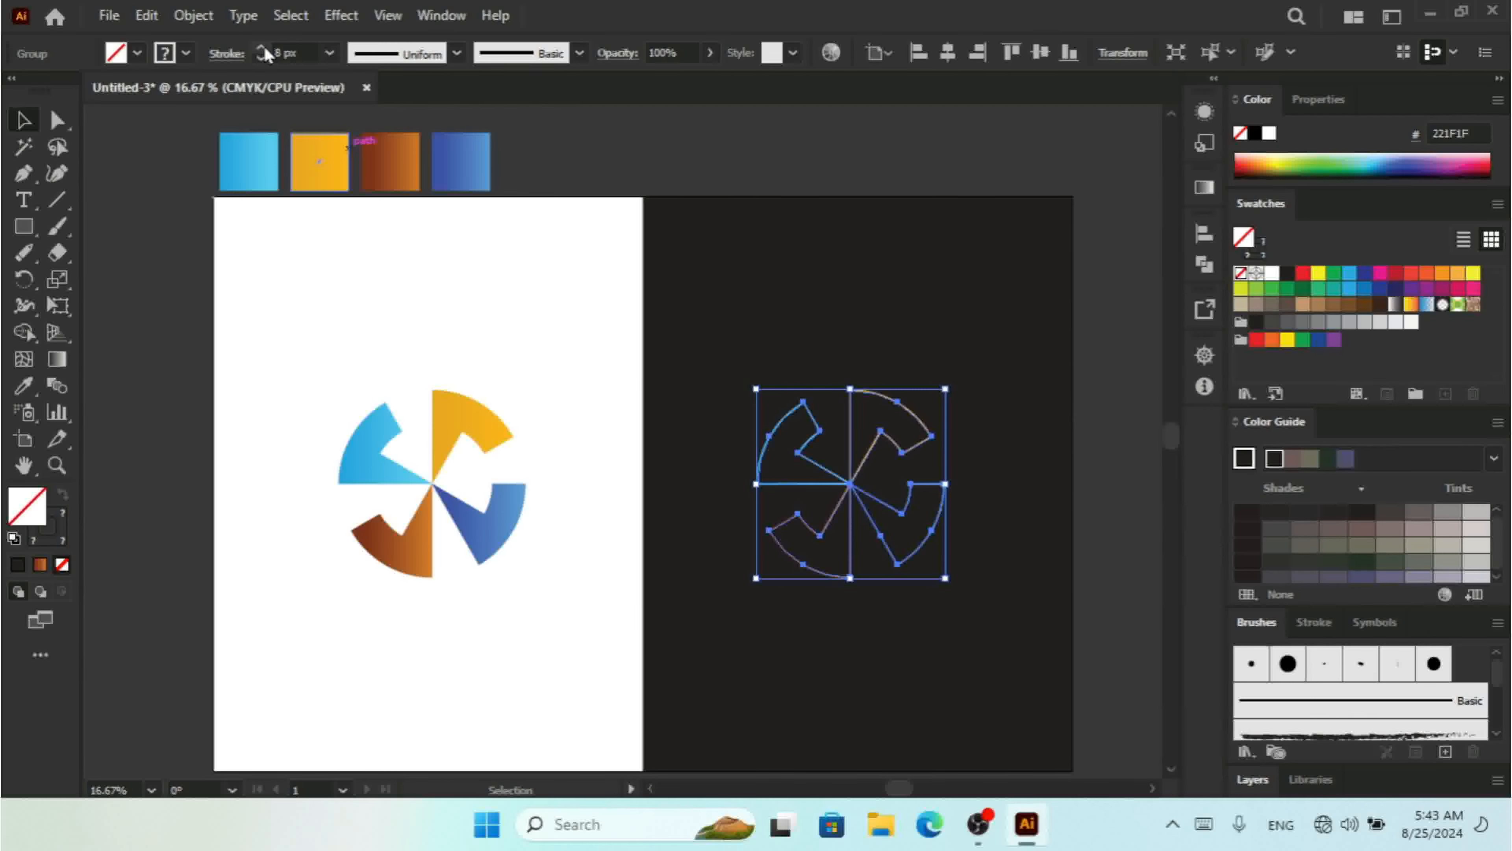
click(266, 444)
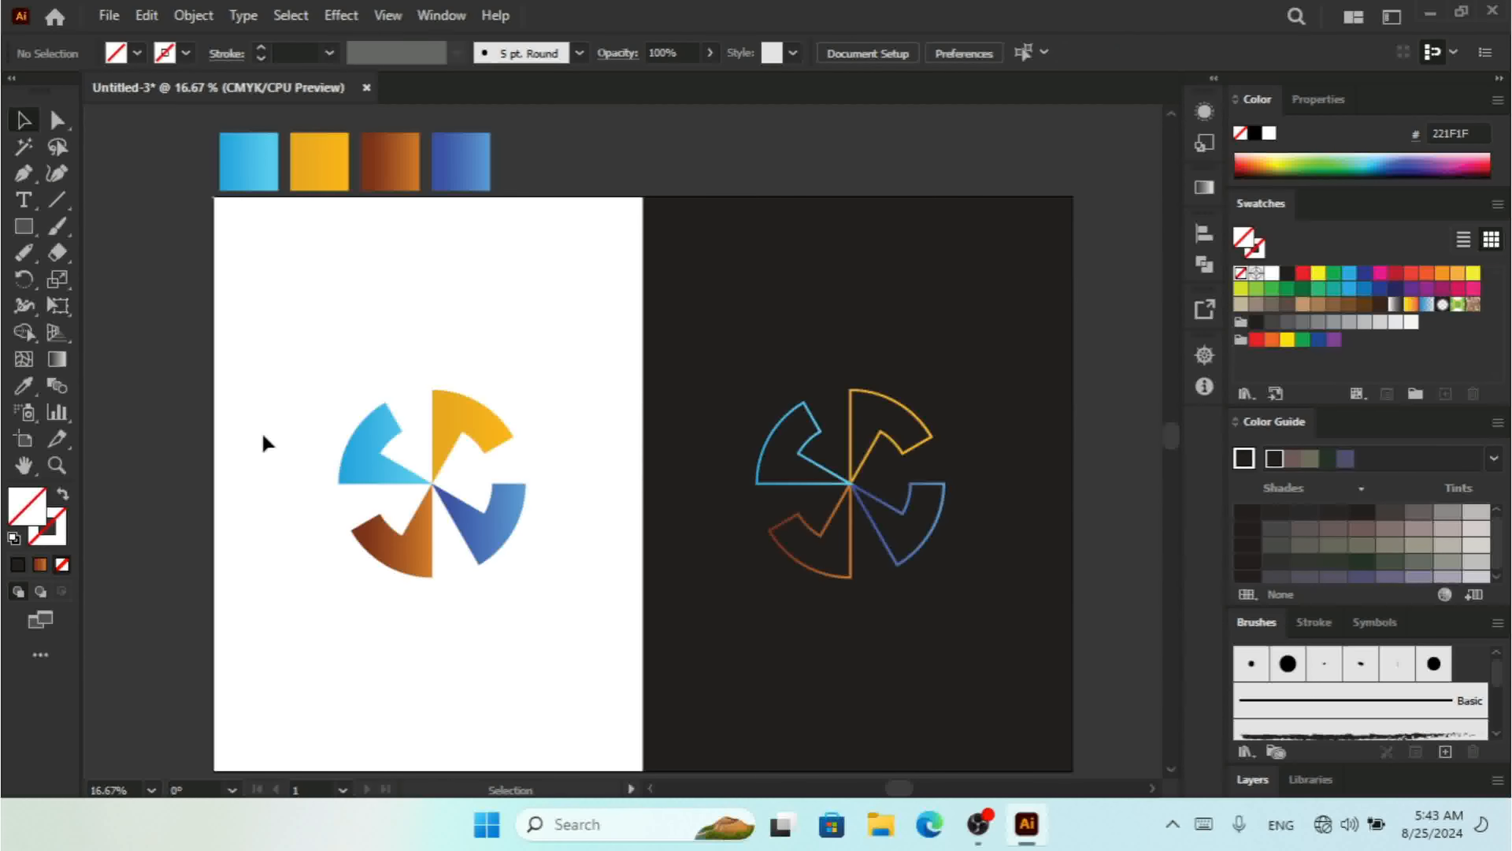
key(ctrl+minus)
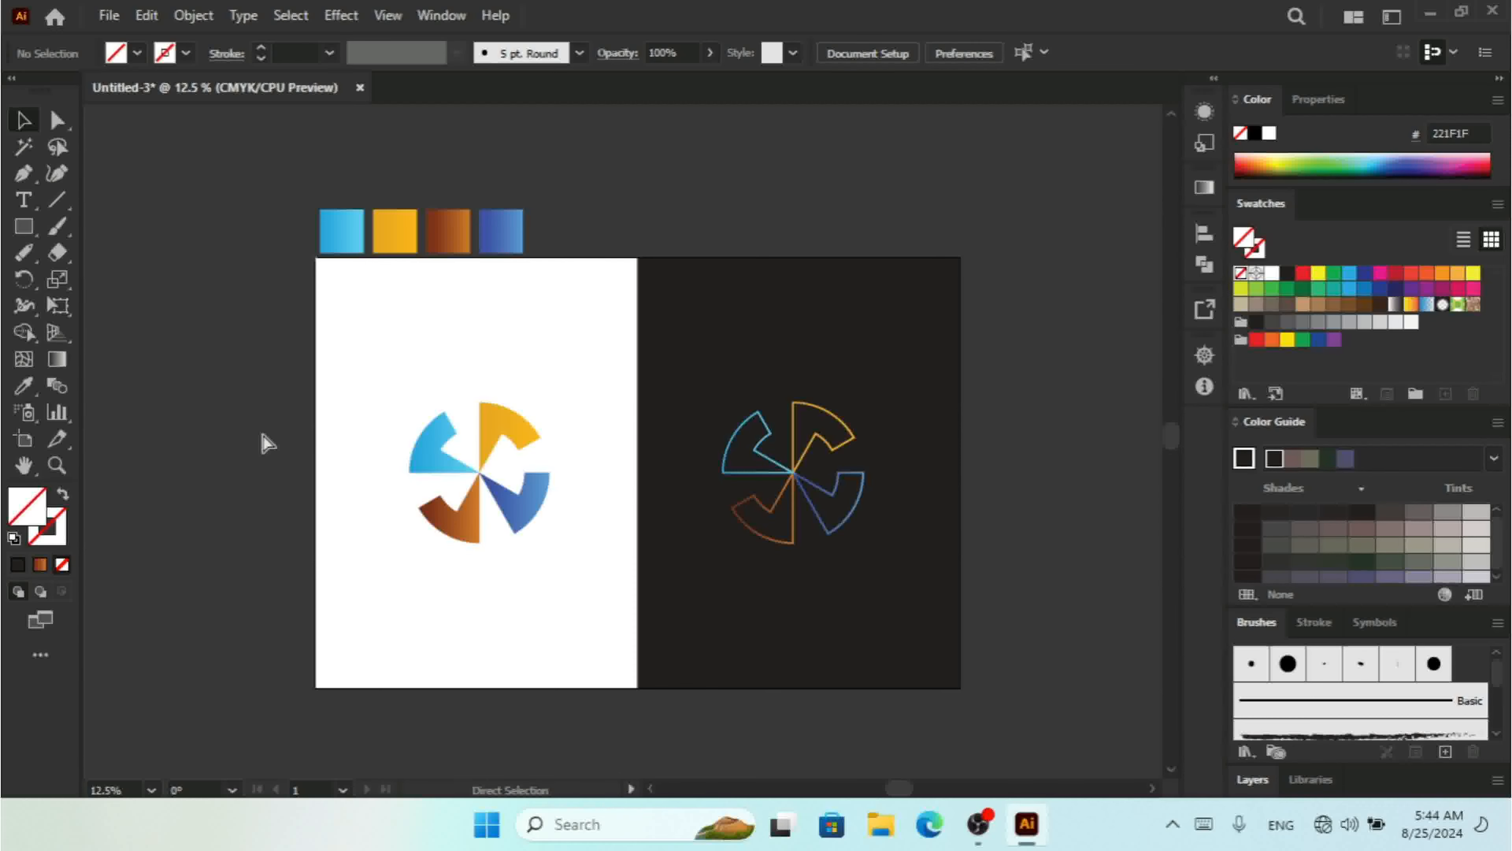
key(ctrl+plus)
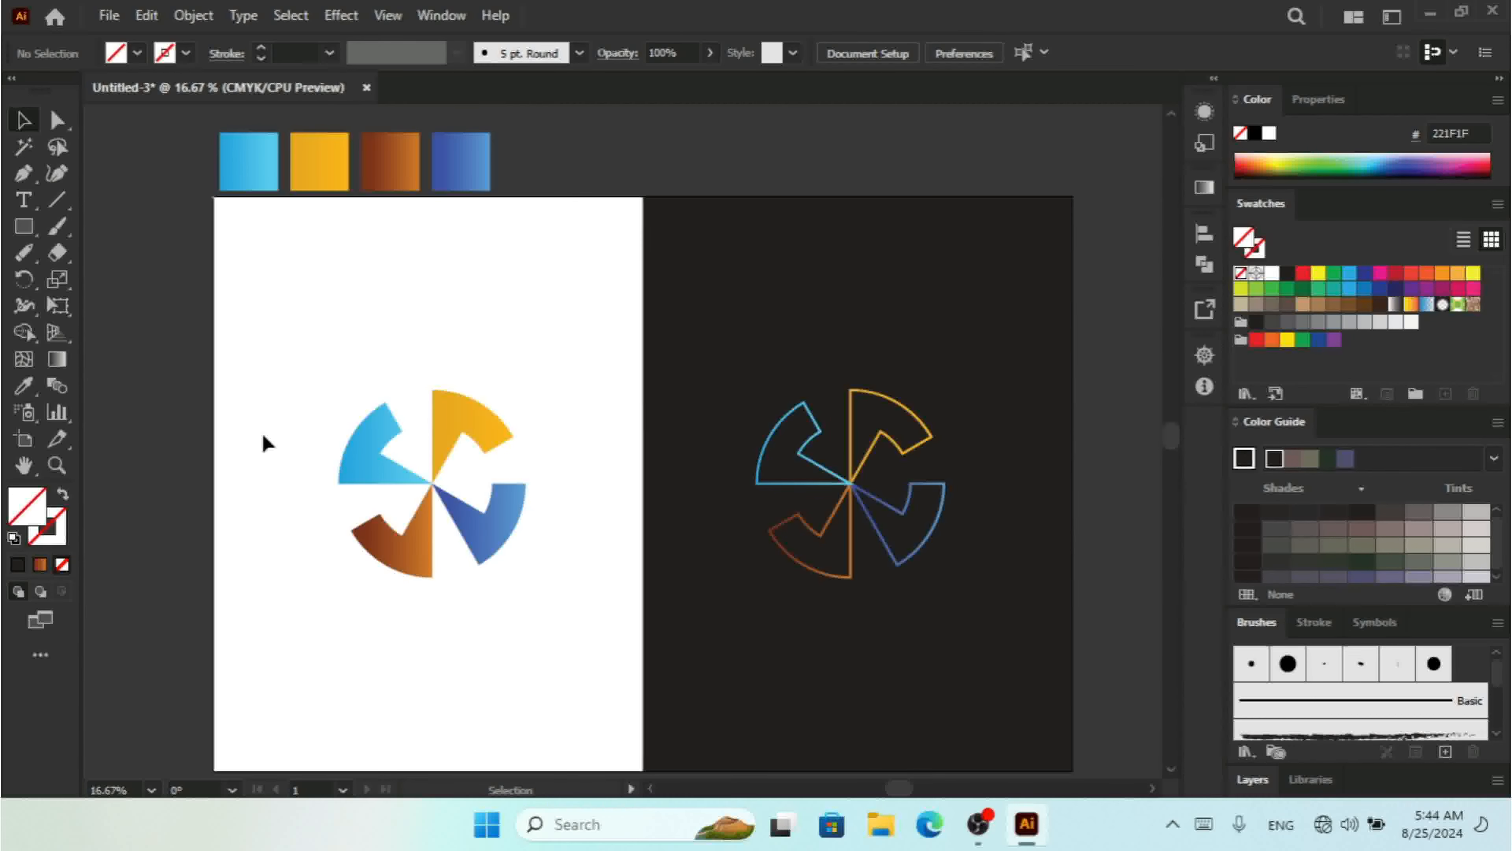